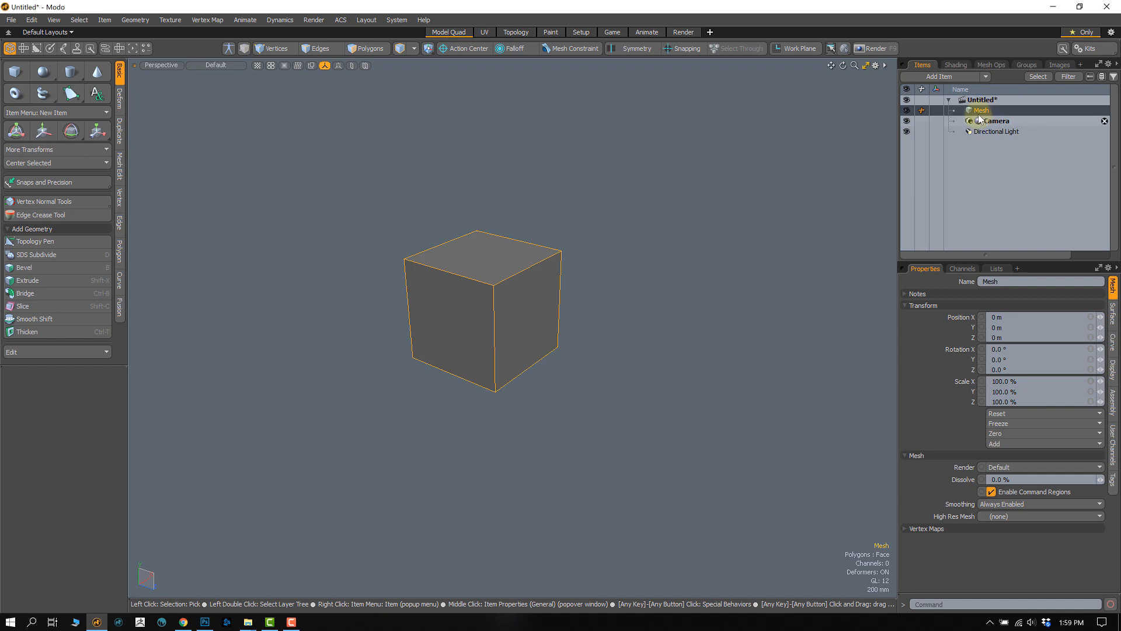
Rename the existing mesh item to My Cube.
double_click(981, 110)
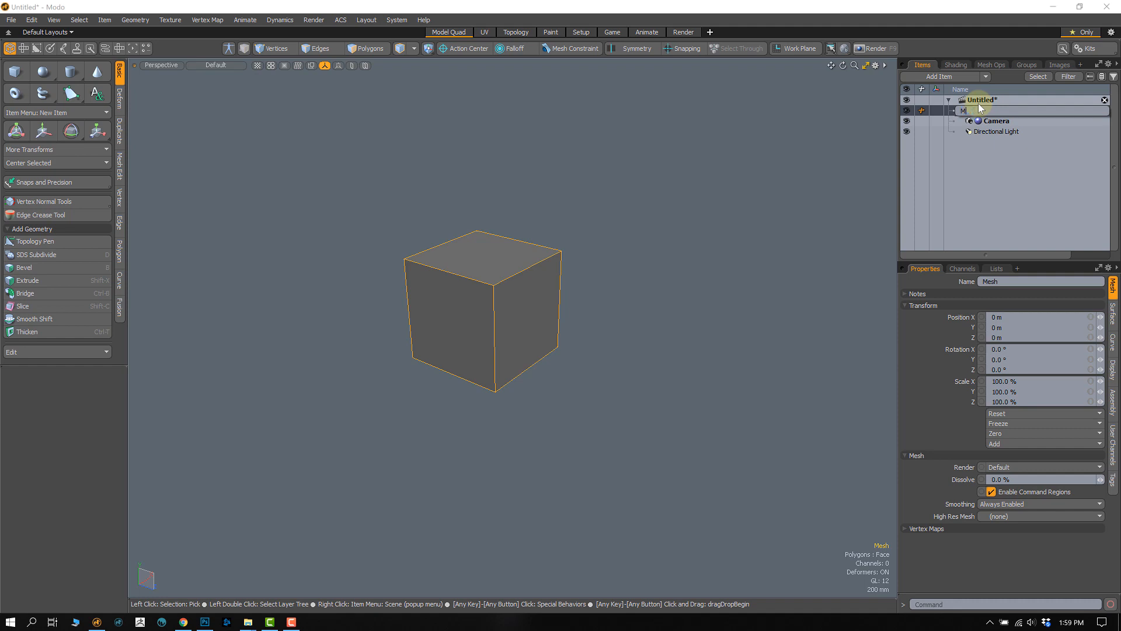
type("My Cube")
key("Return")
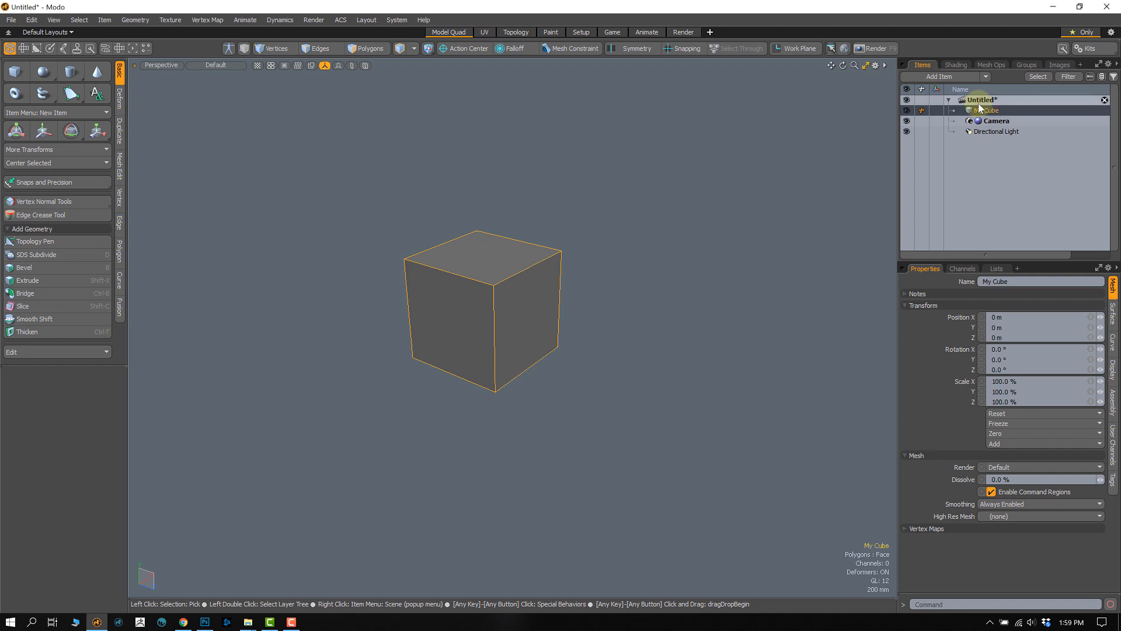
Add a second cube primitive as a separate mesh item with no other item selected.
left_click(643, 278)
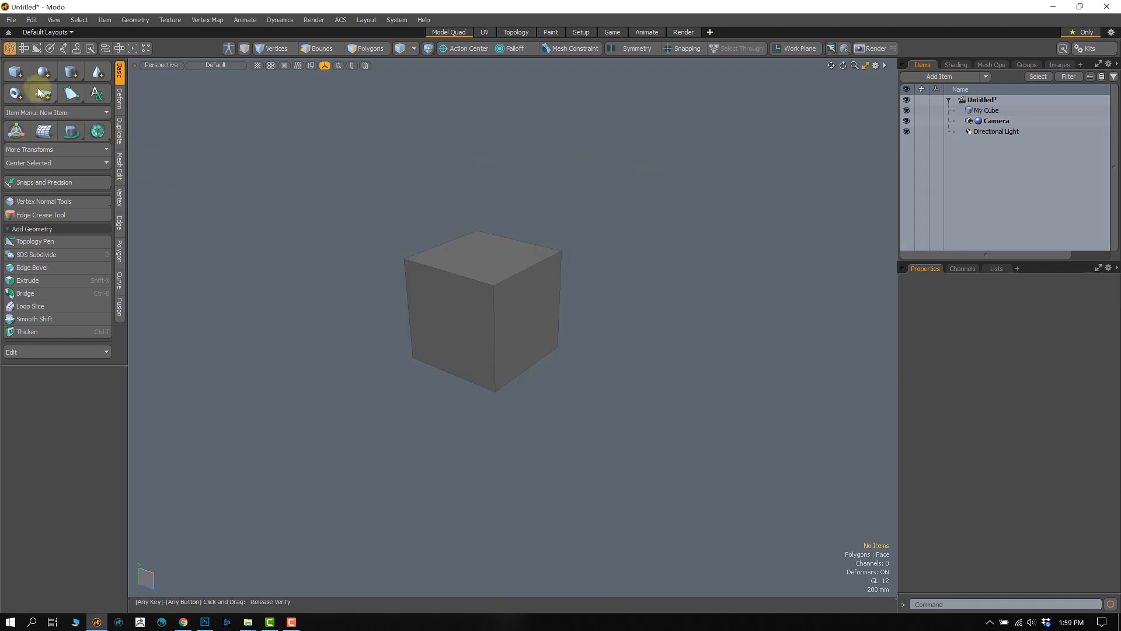
left_click(15, 72)
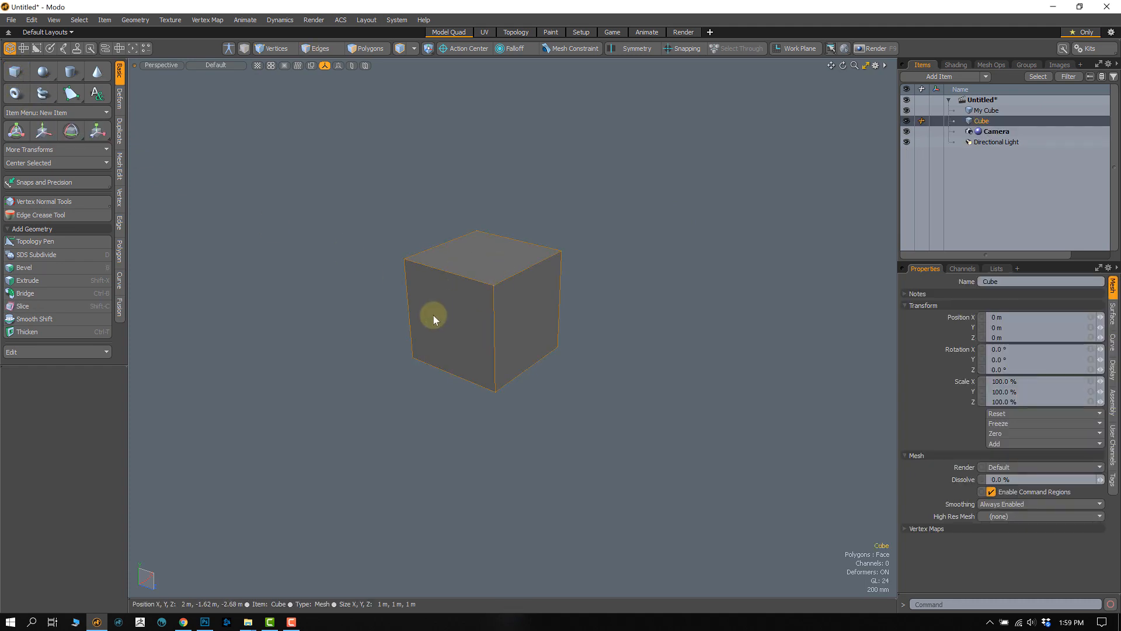
Move all polygons of My Cube sideways along Z so it stands clear of the second cube, and clear the selection.
left_click(984, 110)
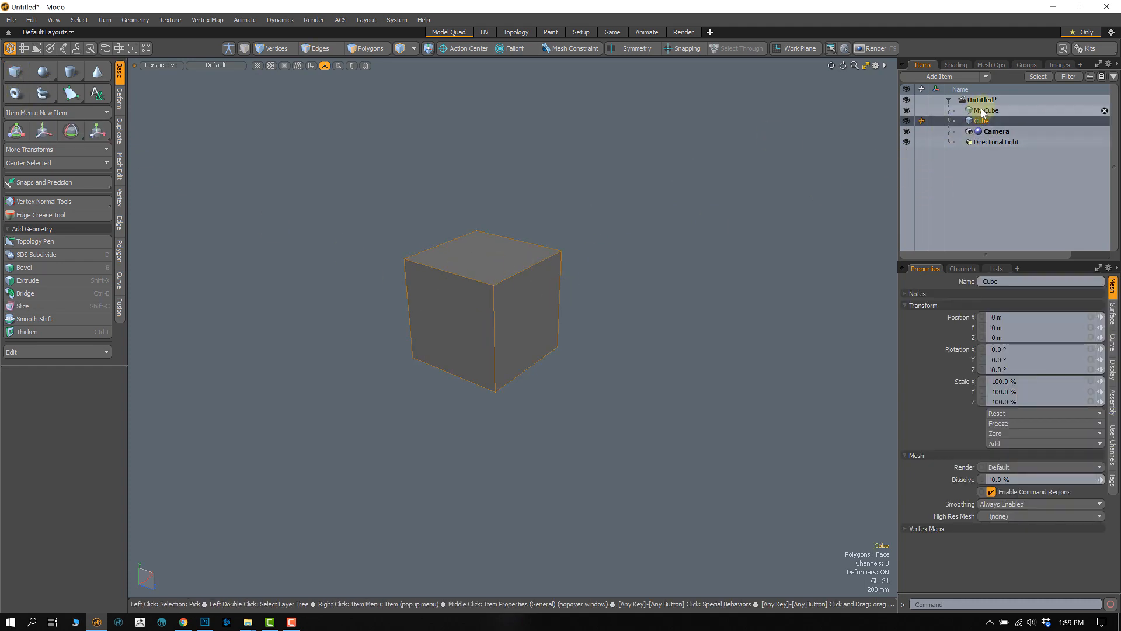
key("3")
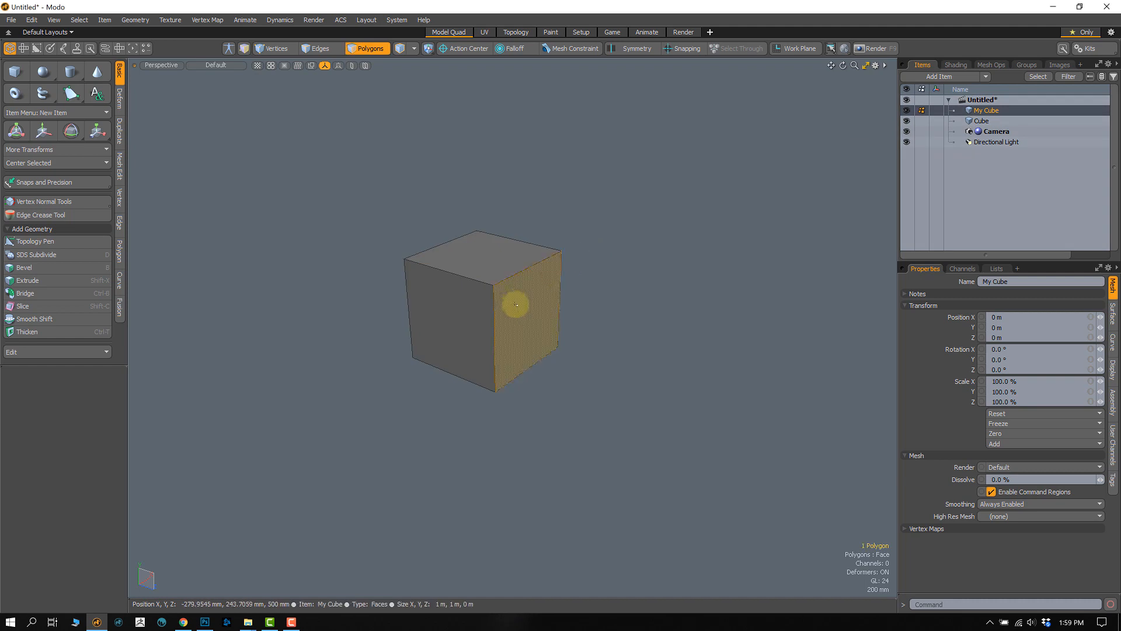
key("w")
key("space")
double_click(523, 324)
key("w")
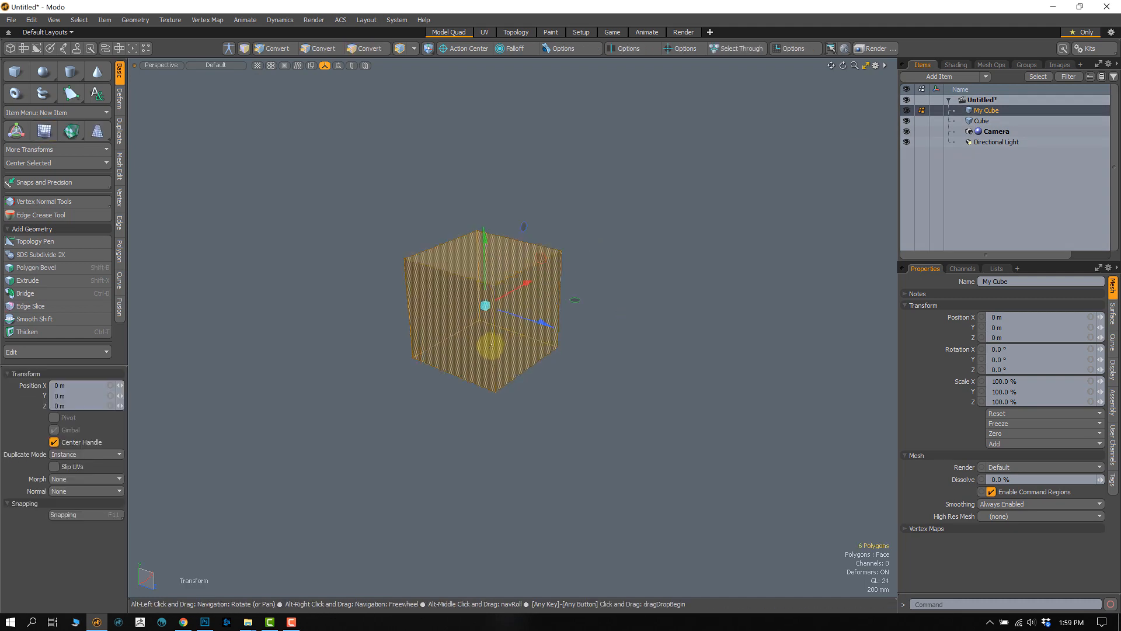
left_click_drag(488, 346, 516, 380)
key("space")
left_click(506, 343)
scroll(516, 374, "down", 3)
double_click(495, 269)
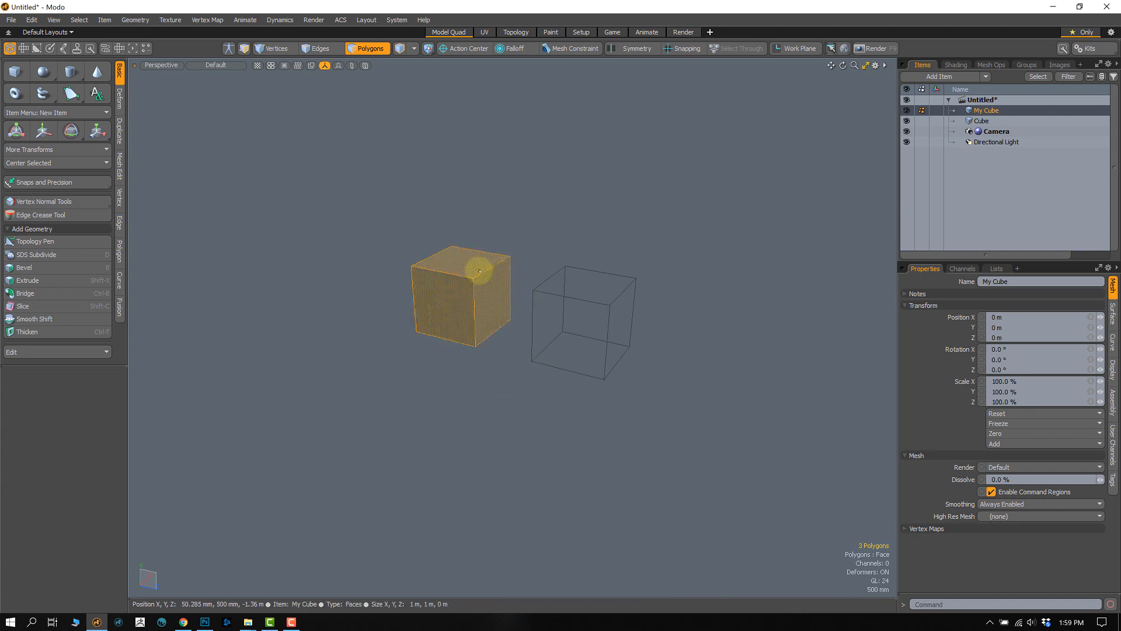
left_click(500, 250)
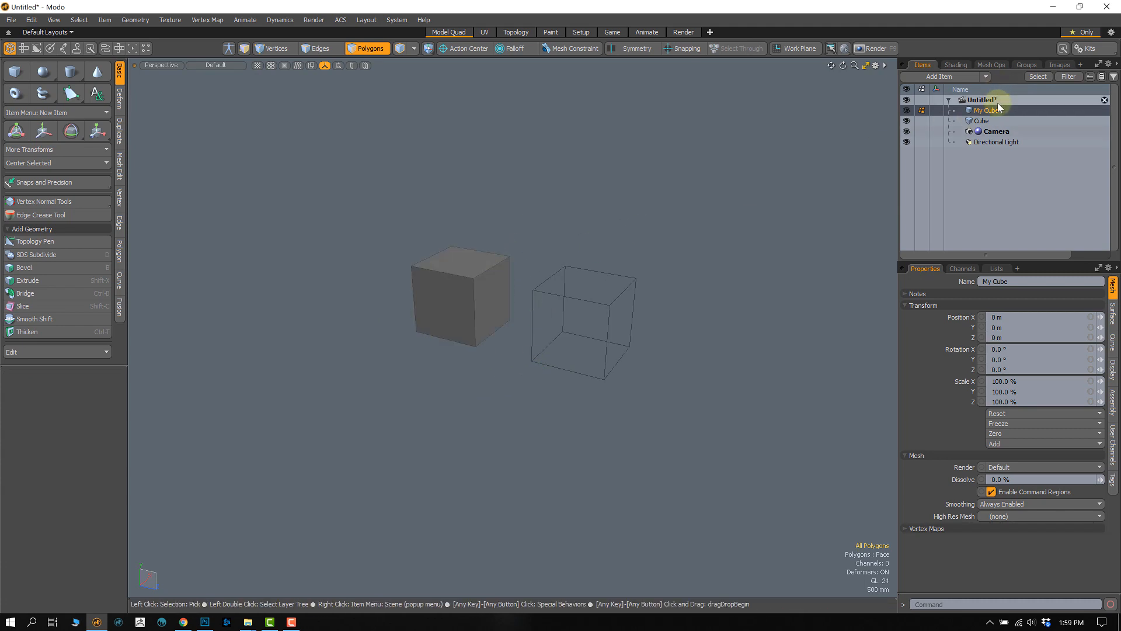
Scale all polygons of the Cube item into a smaller box about 570 mm high and 905 mm long in Z.
left_click(982, 121)
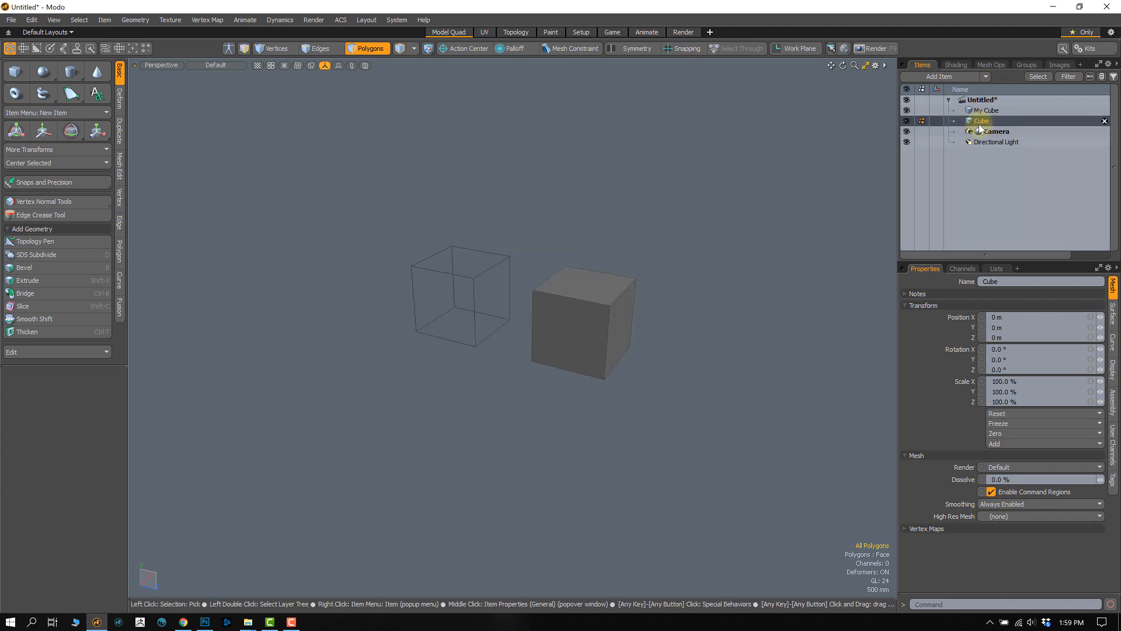
double_click(595, 337)
key("r")
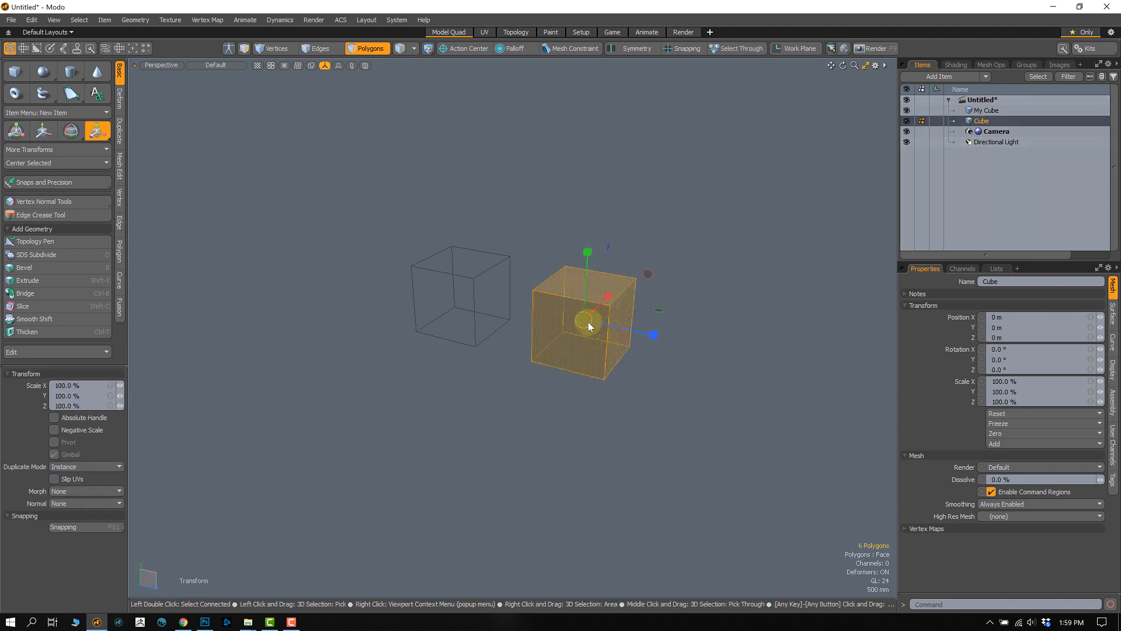
left_click_drag(589, 326, 537, 372)
left_click_drag(625, 328, 652, 333)
key("space")
left_click(520, 265)
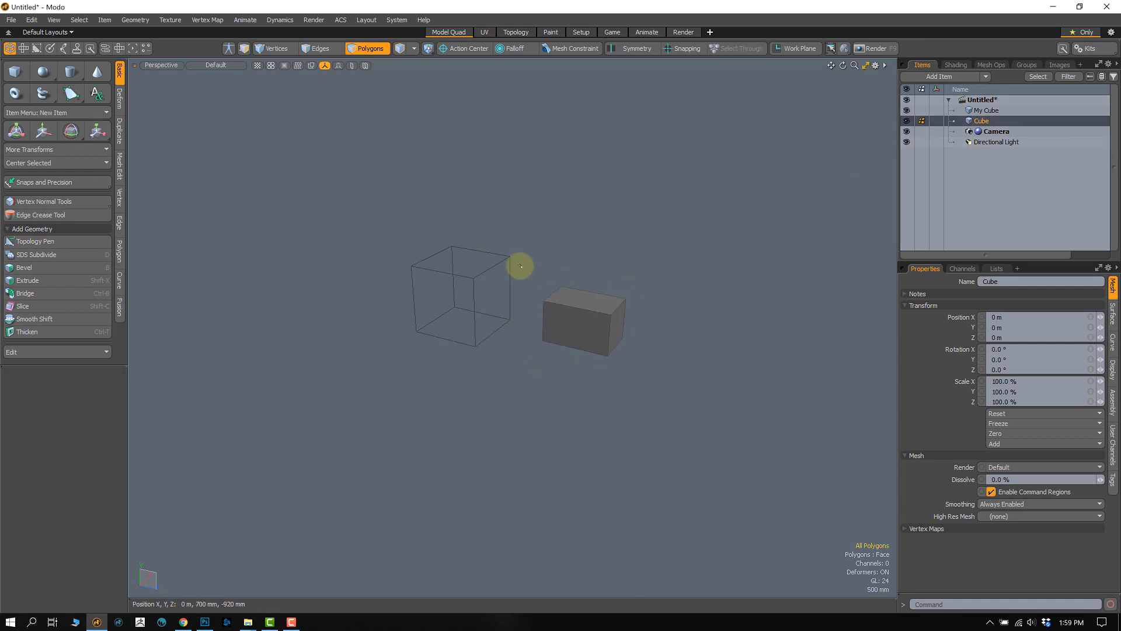
Rename the Cube item to Box.
scroll(525, 280, "up", 1)
left_click(991, 111)
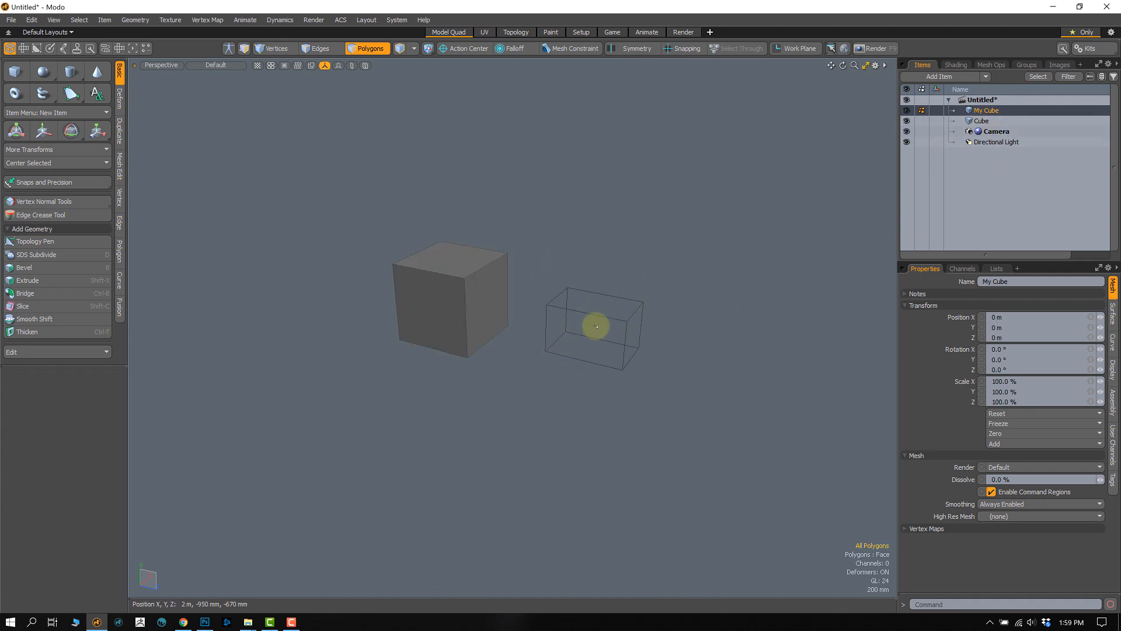
left_click(983, 122)
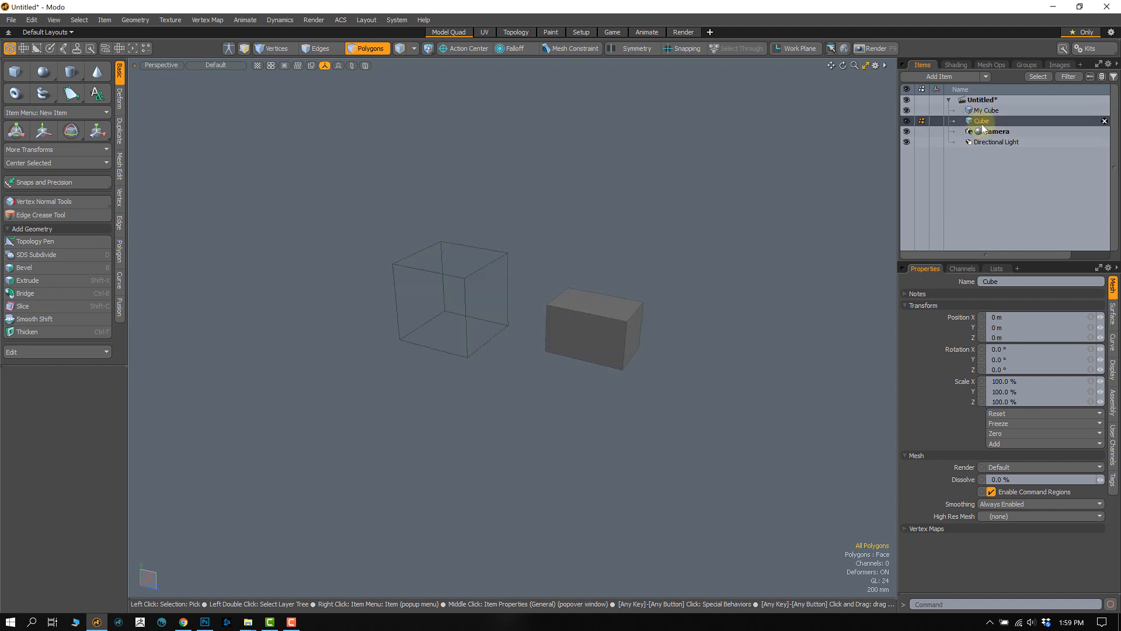
double_click(982, 122)
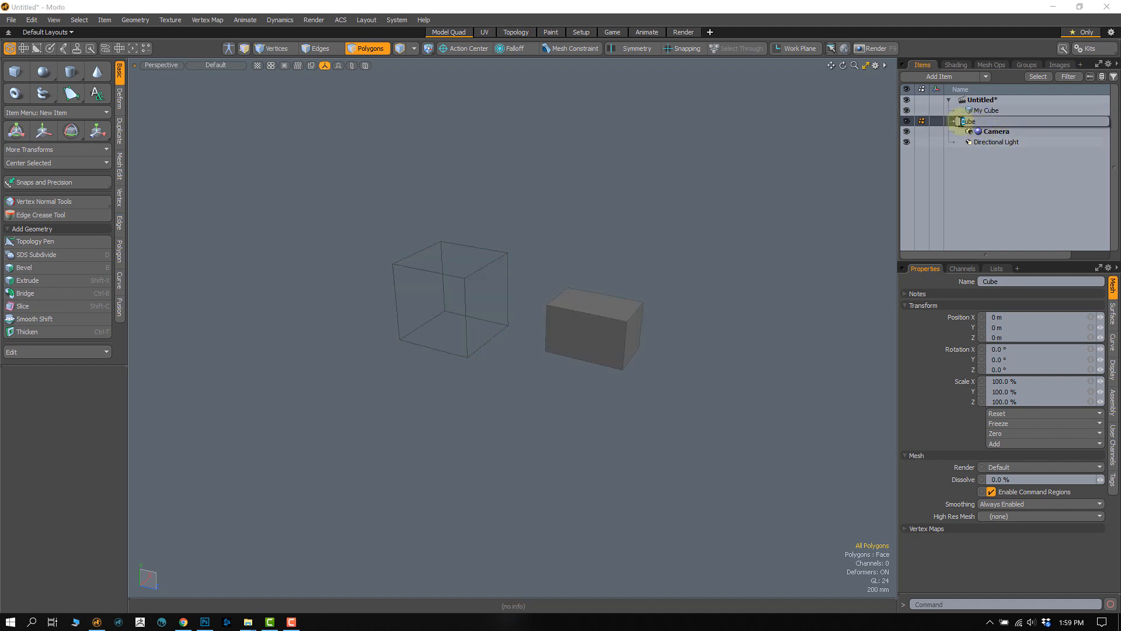
type("Box")
key("Return")
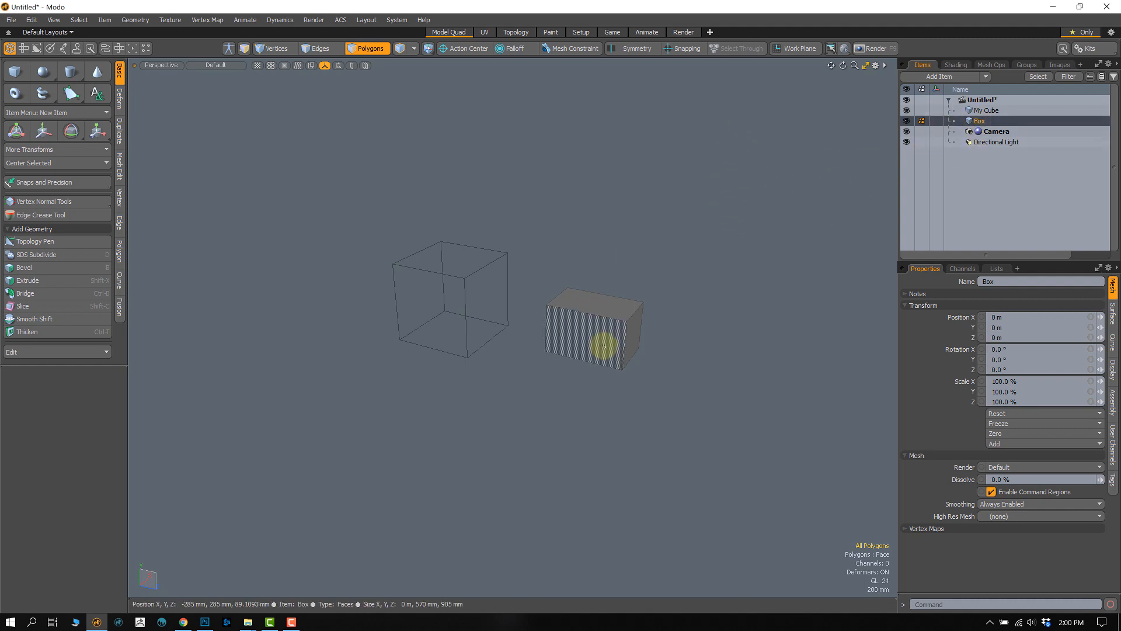
Compare the two mesh layers by making My Cube, Box and My Cube active in turn.
left_click(986, 111)
left_click(983, 119)
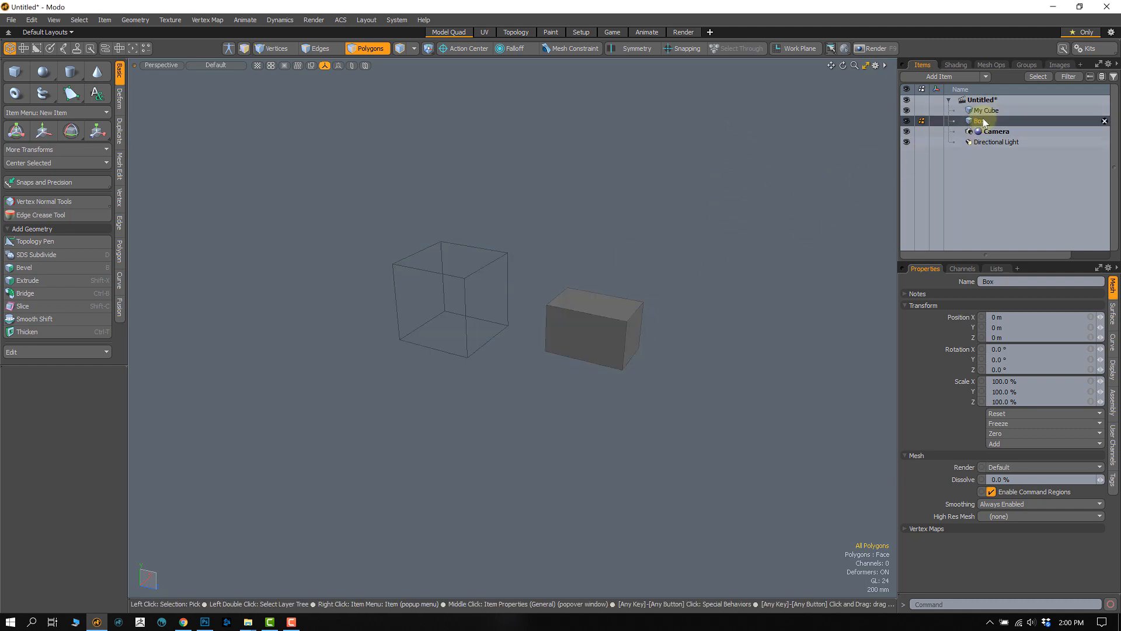
left_click(984, 111)
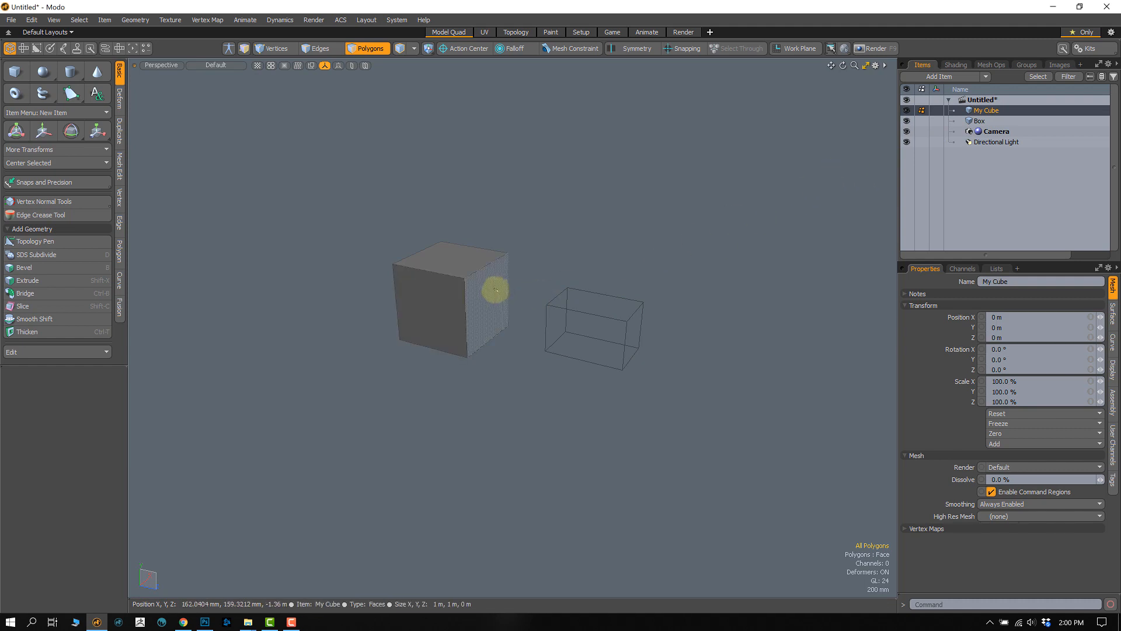
Select polygons and an upper edge of My Cube, and try to select a polygon on the inactive Box.
left_click_drag(475, 274, 476, 281)
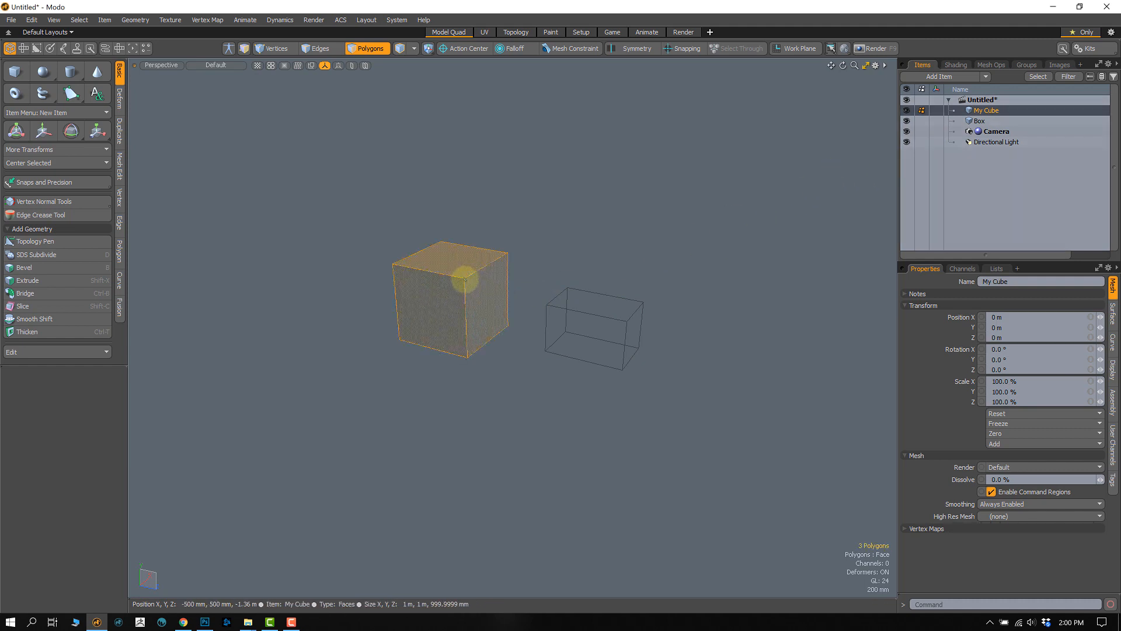
key("2")
left_click(490, 284)
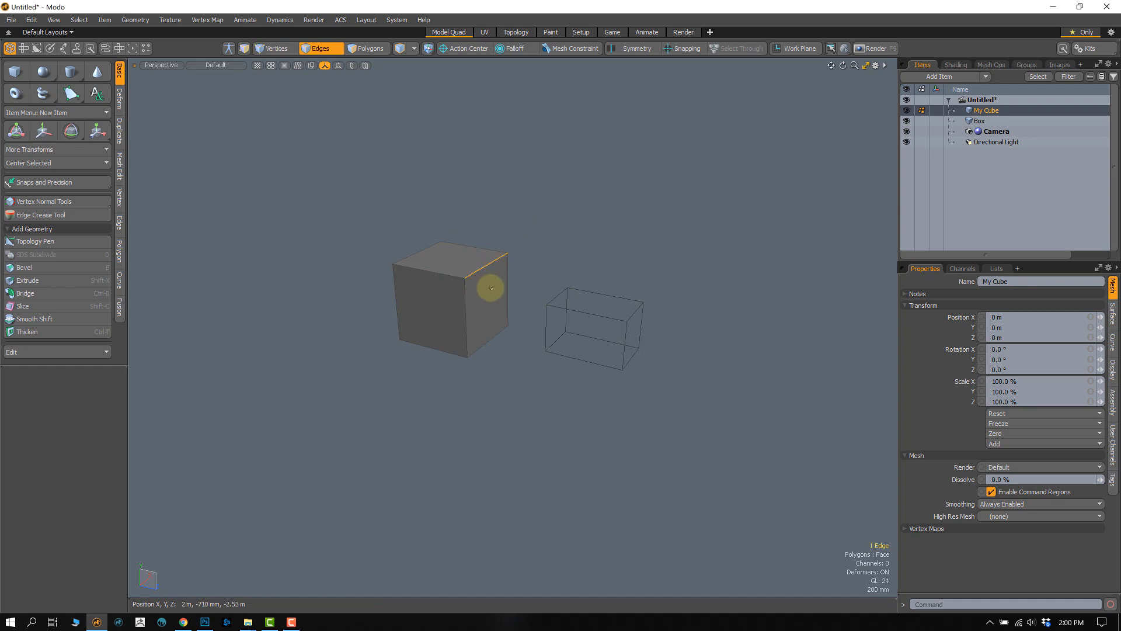
key("w")
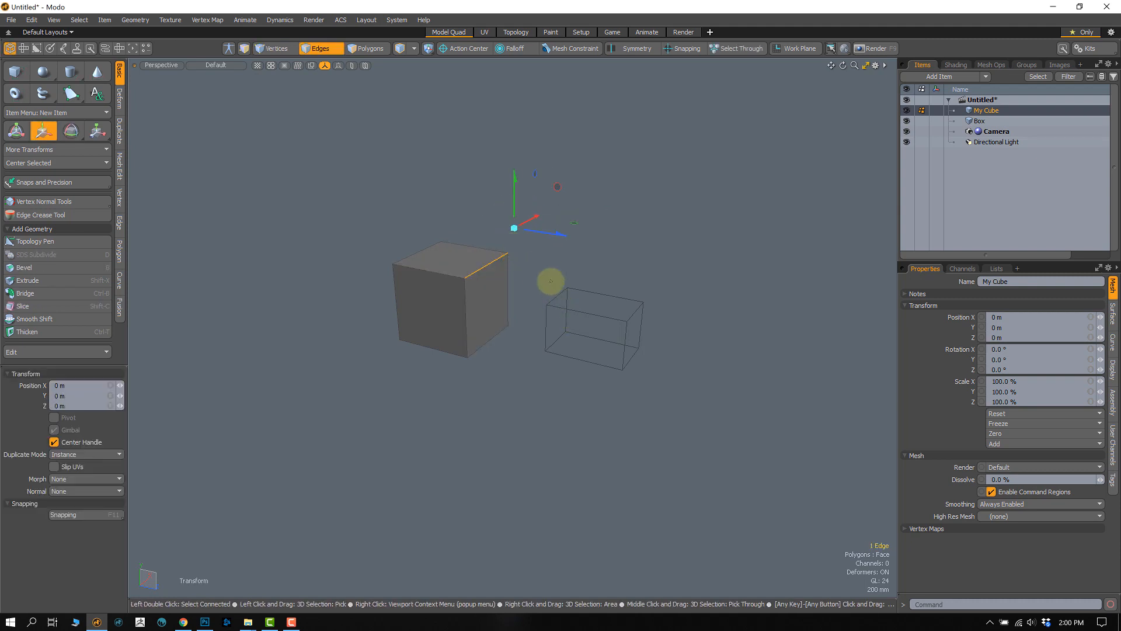
left_click(366, 48)
left_click(608, 311)
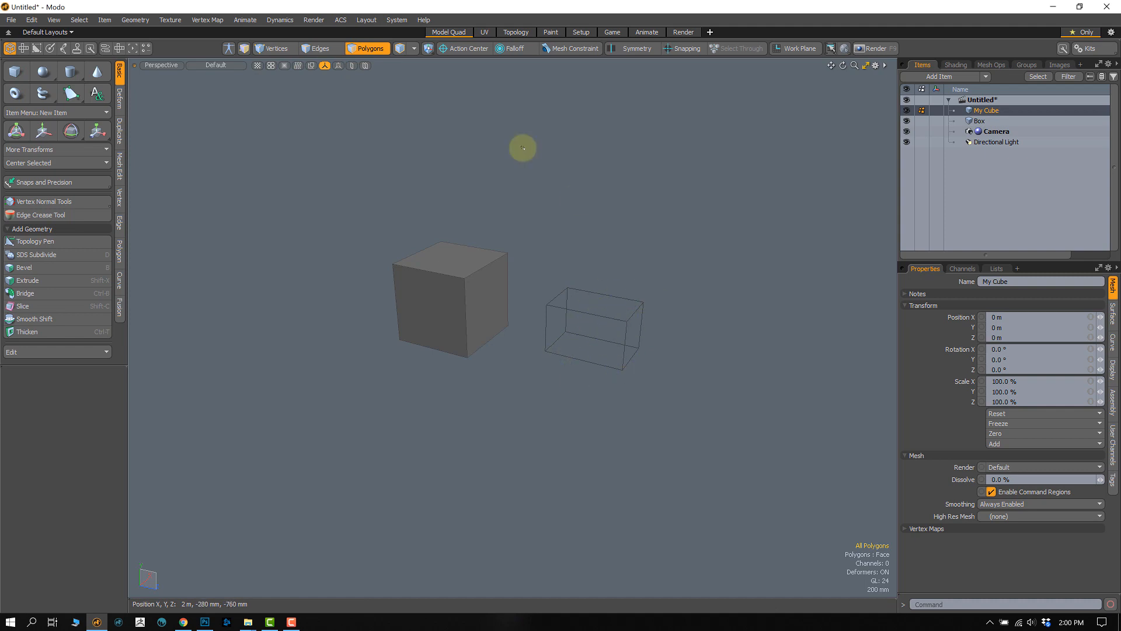
Select the My Cube and Box mesh items together so both are editable.
left_click(279, 48)
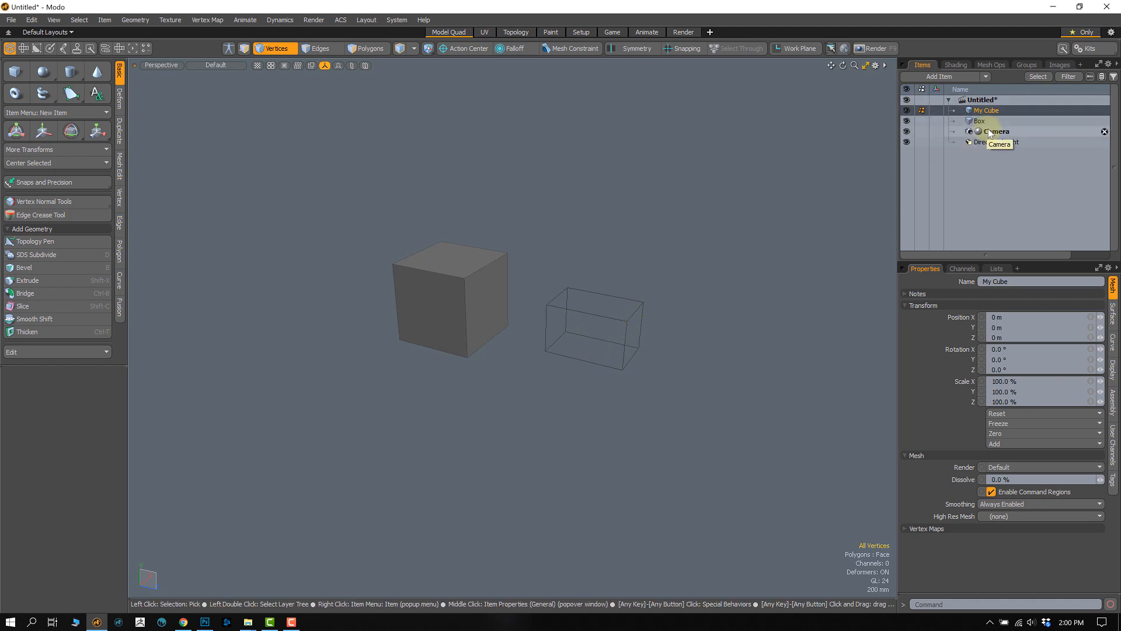
left_click(919, 108)
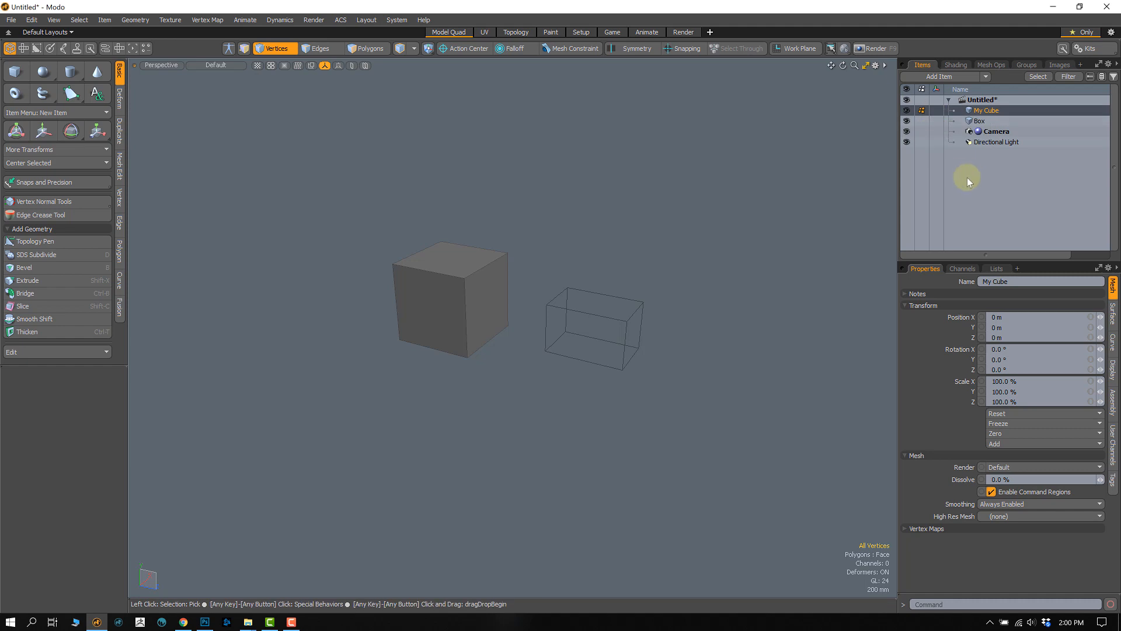
left_click(984, 121)
left_click(984, 111)
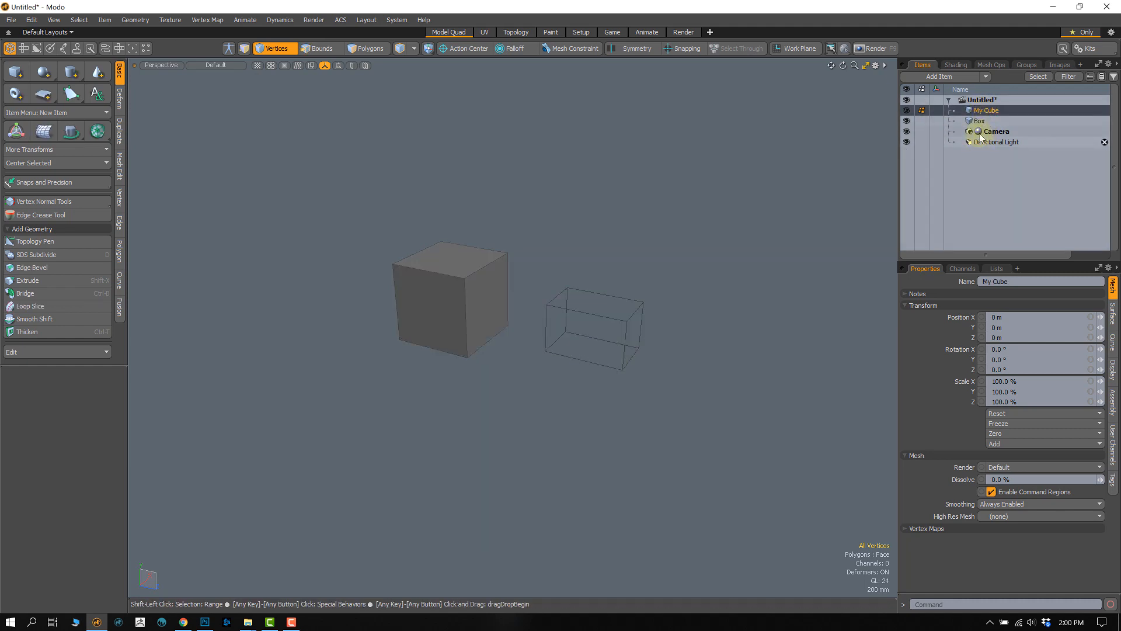
left_click(982, 121, "shift")
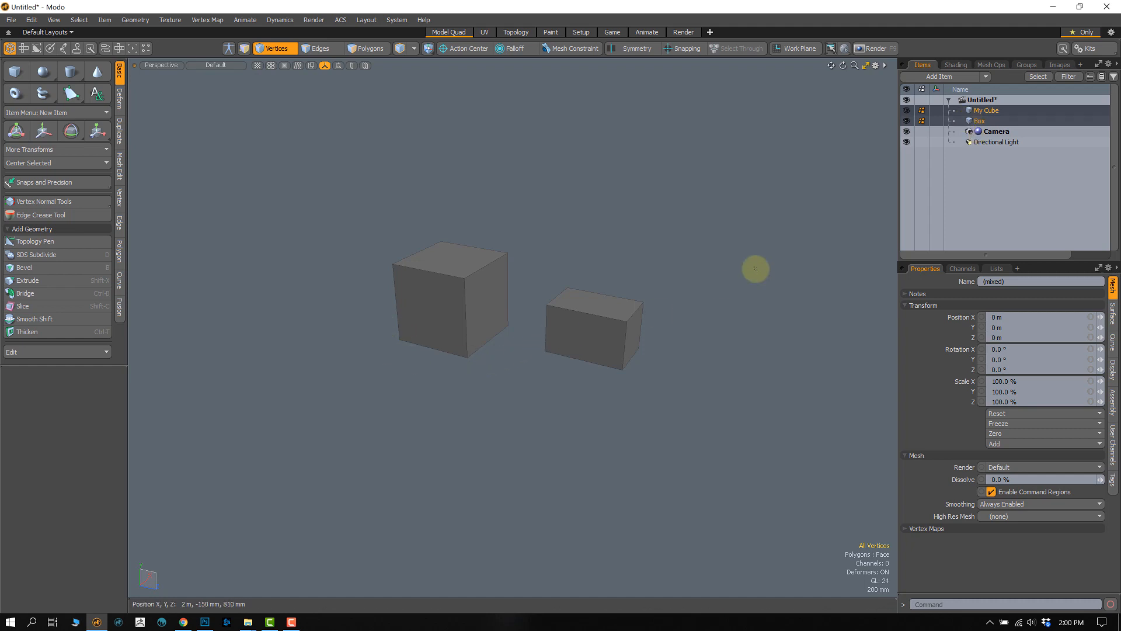
left_click(984, 122)
left_click(990, 111)
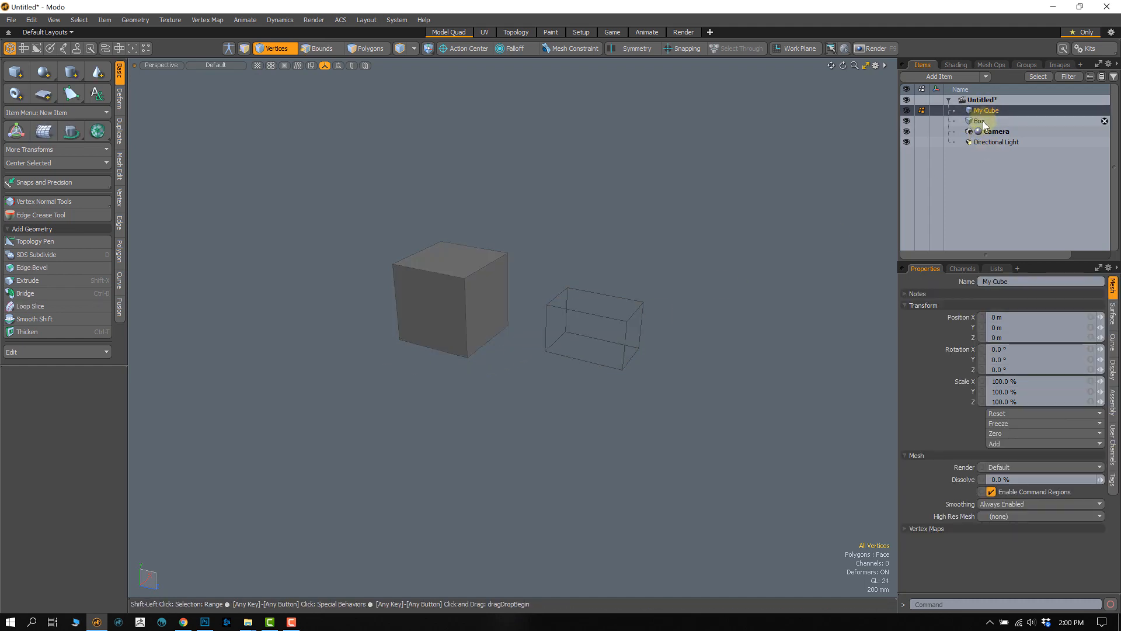
left_click(984, 121, "shift")
Move the front faces of My Cube and Box outward together along X until Box is about 2.43 m long.
left_click(349, 48)
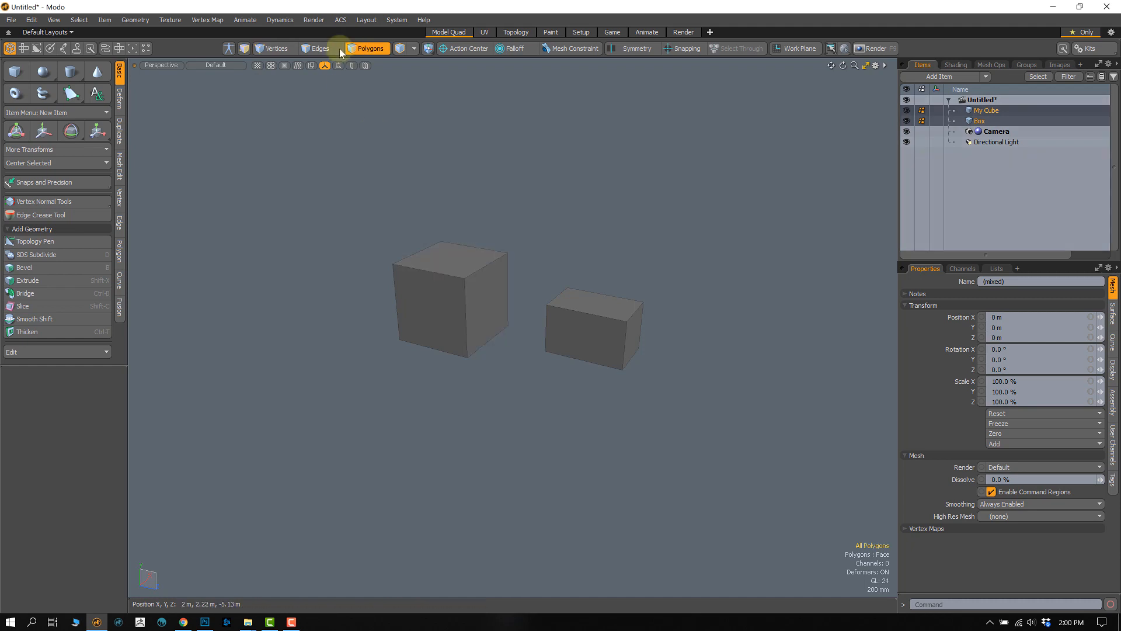
left_click(428, 310)
left_click(561, 358, "shift")
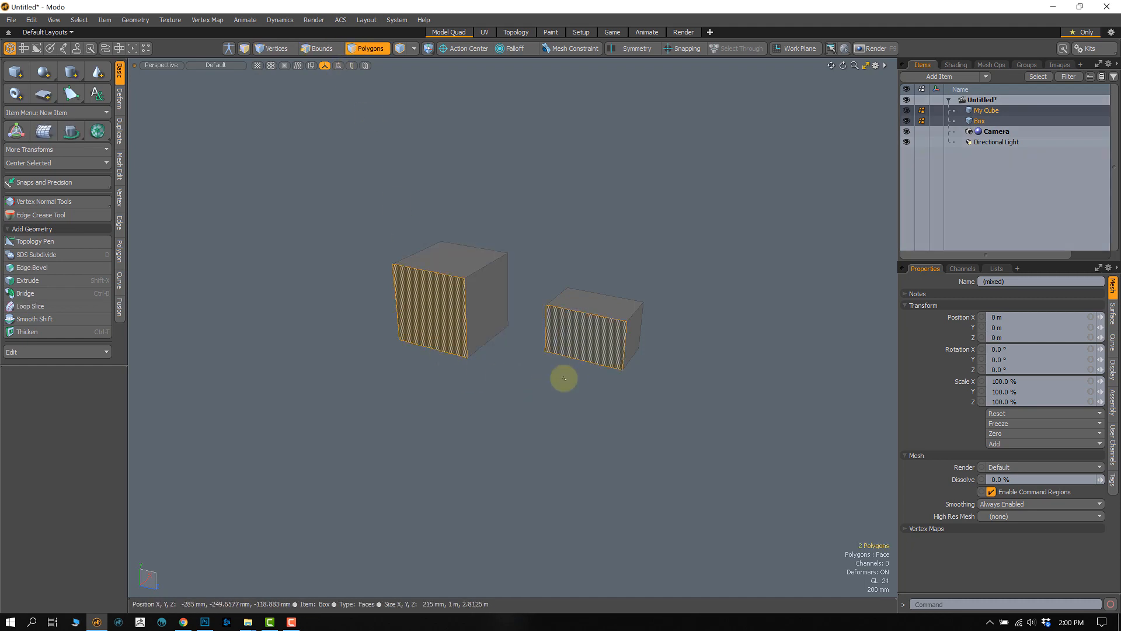
key("w")
left_click_drag(487, 267, 400, 398, "alt")
key("space")
Raise the top faces of Box and My Cube together by about 1.04 m in Y.
left_click(484, 399)
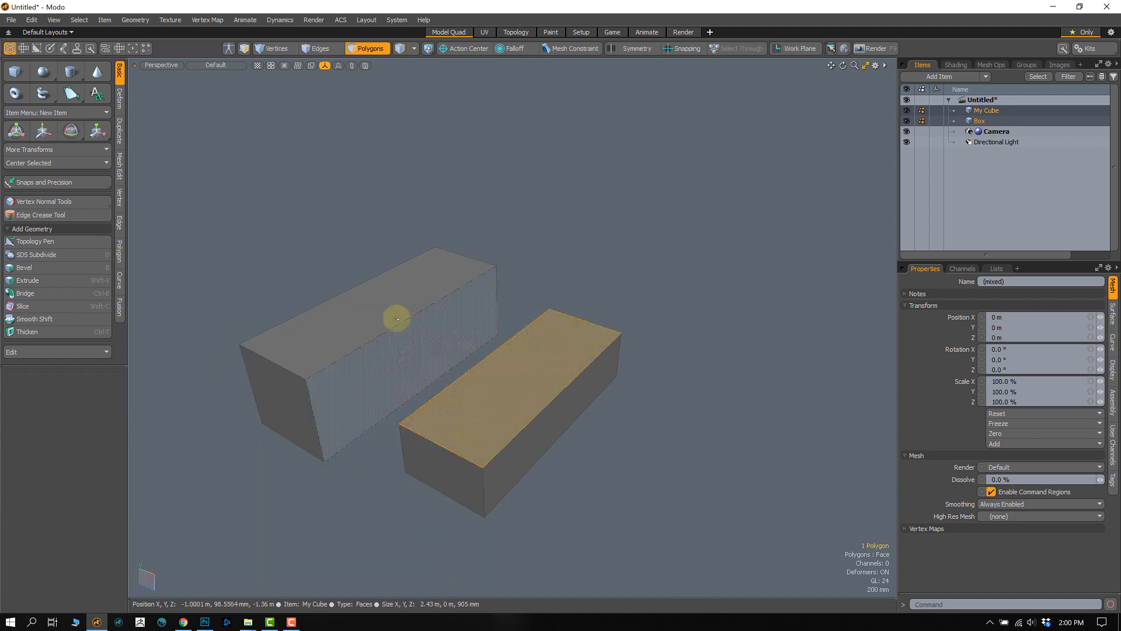
left_click(443, 318, "shift")
key("w")
left_click_drag(444, 295, 595, 305)
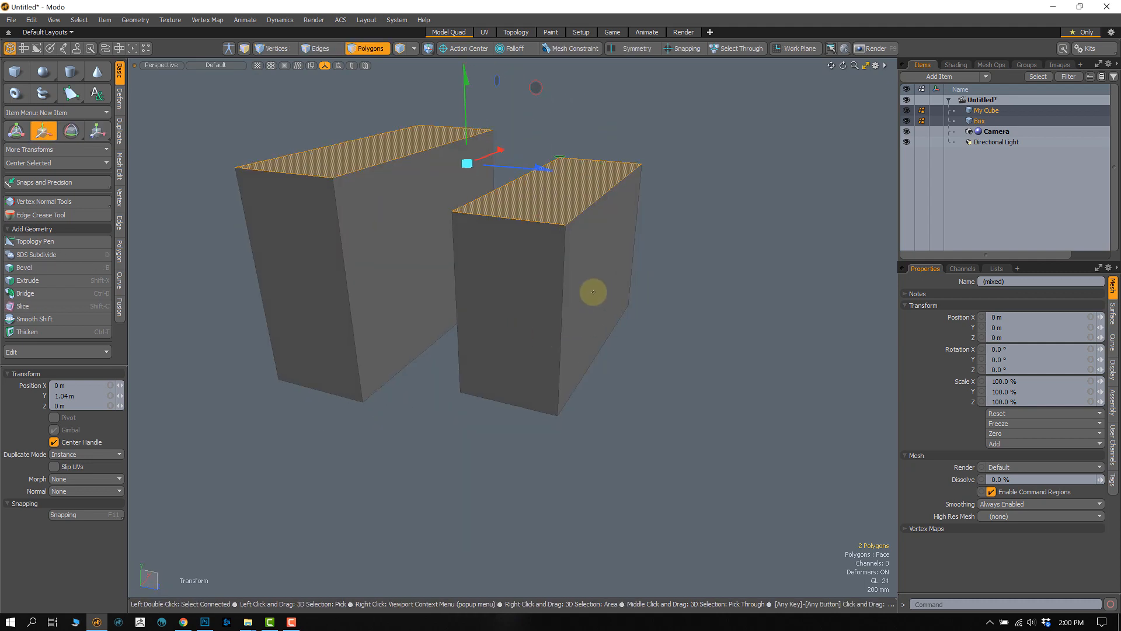
key("space")
Scale the outer side faces of Box and My Cube apart along Z to widen both meshes, and clear the selection.
left_click(592, 294)
left_click_drag(471, 383, 503, 298, "alt")
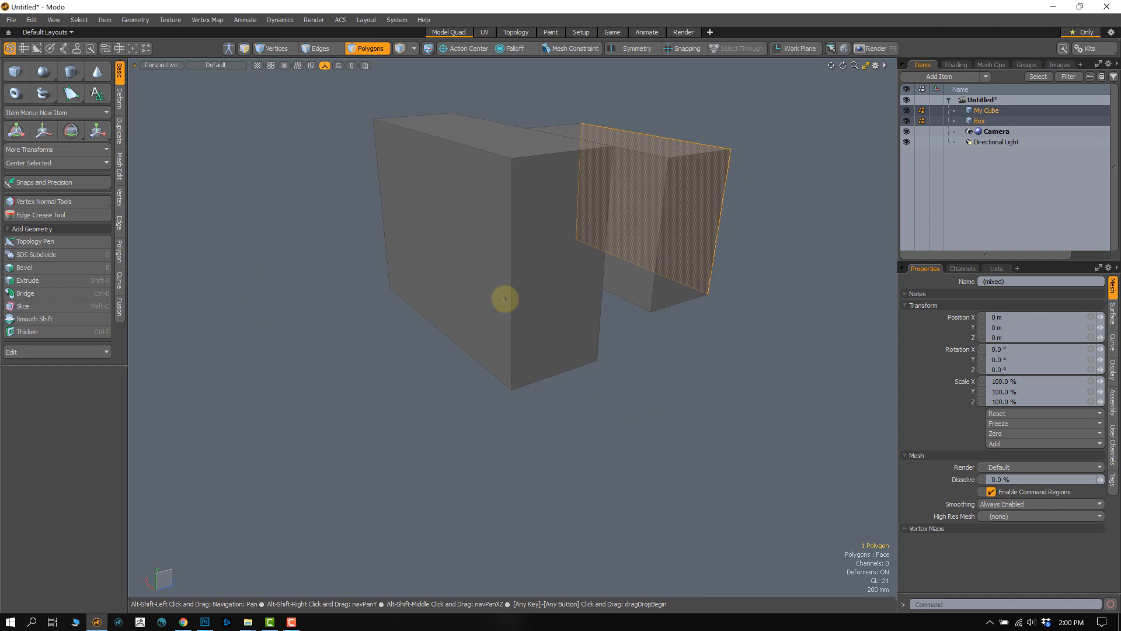
left_click(445, 273, "shift")
left_click_drag(526, 358, 528, 333, "alt")
key("r")
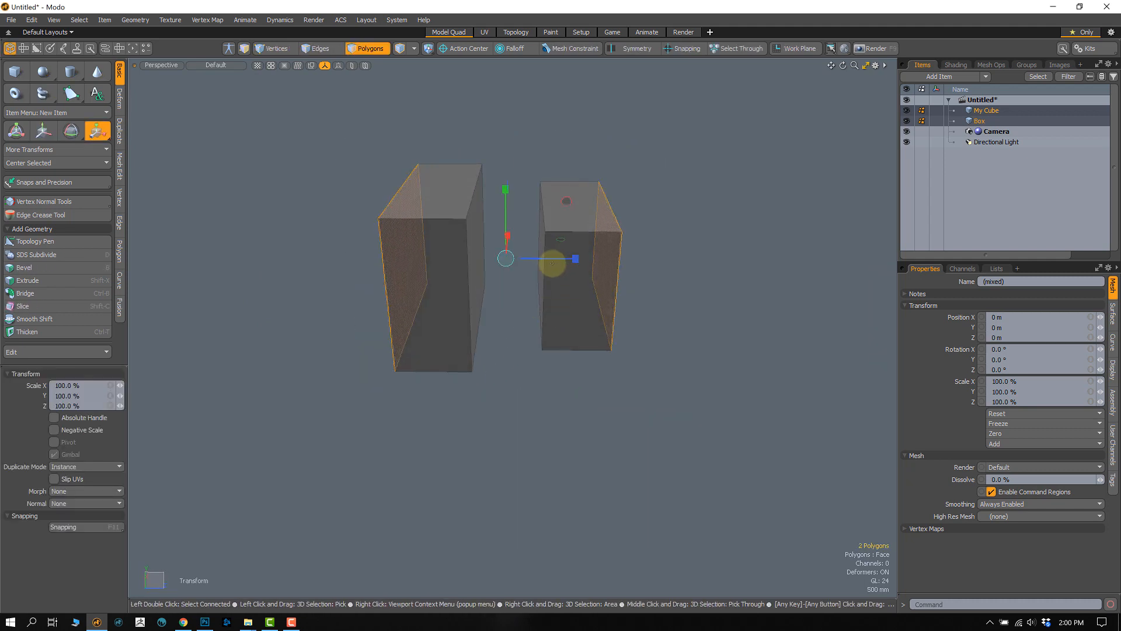
left_click_drag(556, 259, 672, 252)
left_click_drag(672, 253, 527, 345, "alt")
key("space")
left_click(448, 443)
scroll(453, 435, "down", 2)
left_click_drag(459, 427, 480, 426, "alt")
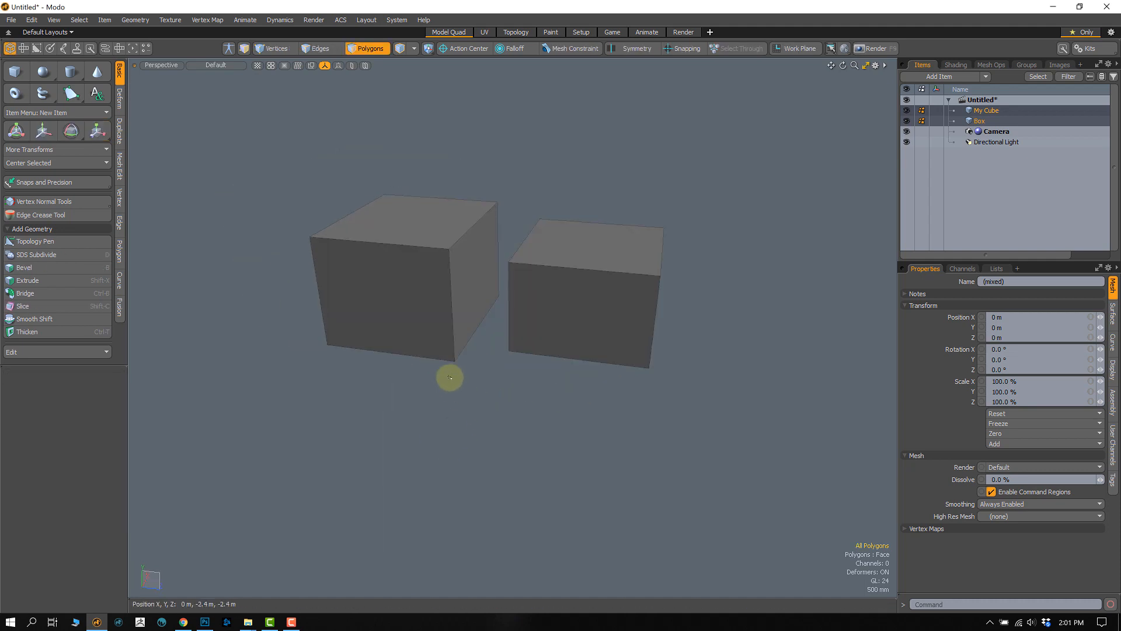
Switch the active mesh item back and forth between Box and My Cube to compare which cube is editable.
left_click(977, 121)
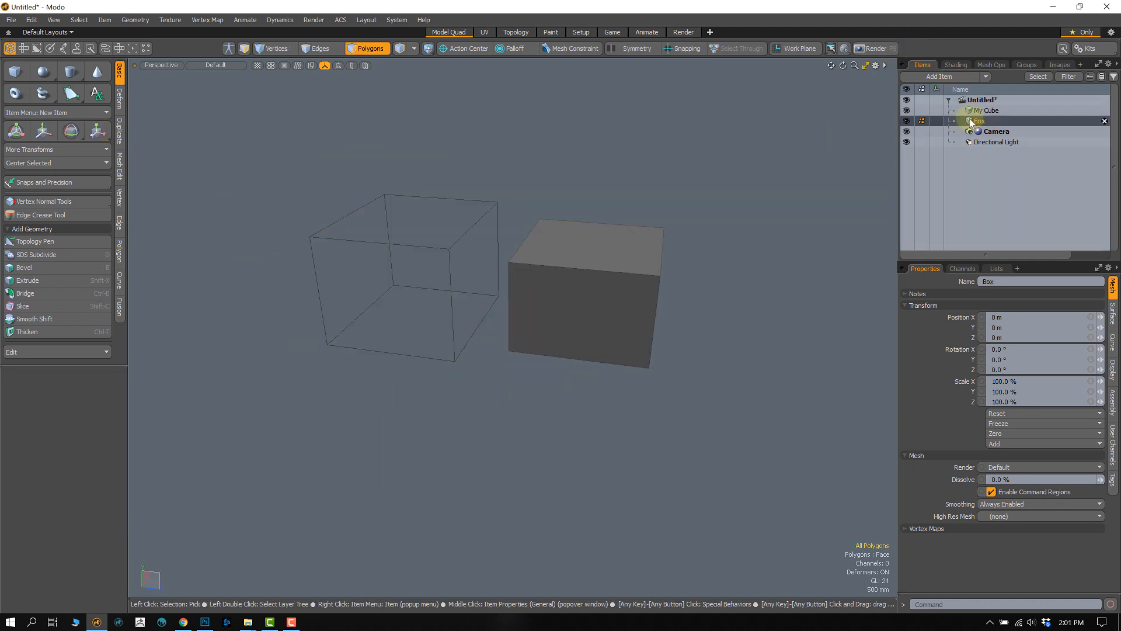
left_click_drag(486, 343, 497, 335, "alt")
left_click_drag(625, 314, 606, 338, "alt")
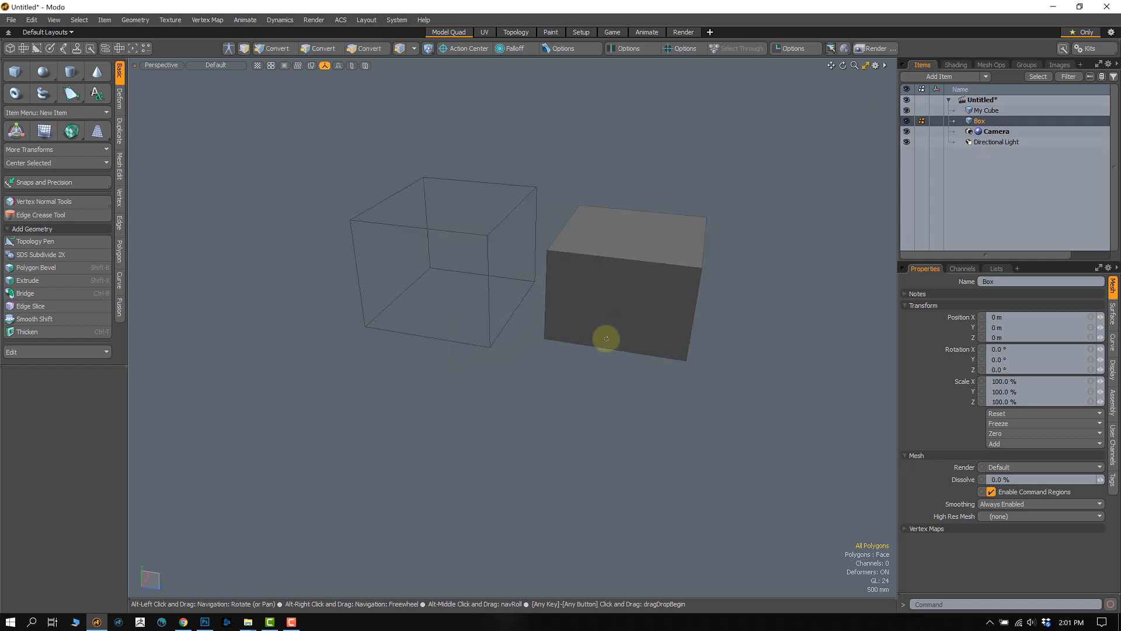
left_click(936, 110)
right_click_drag(526, 194, 619, 206)
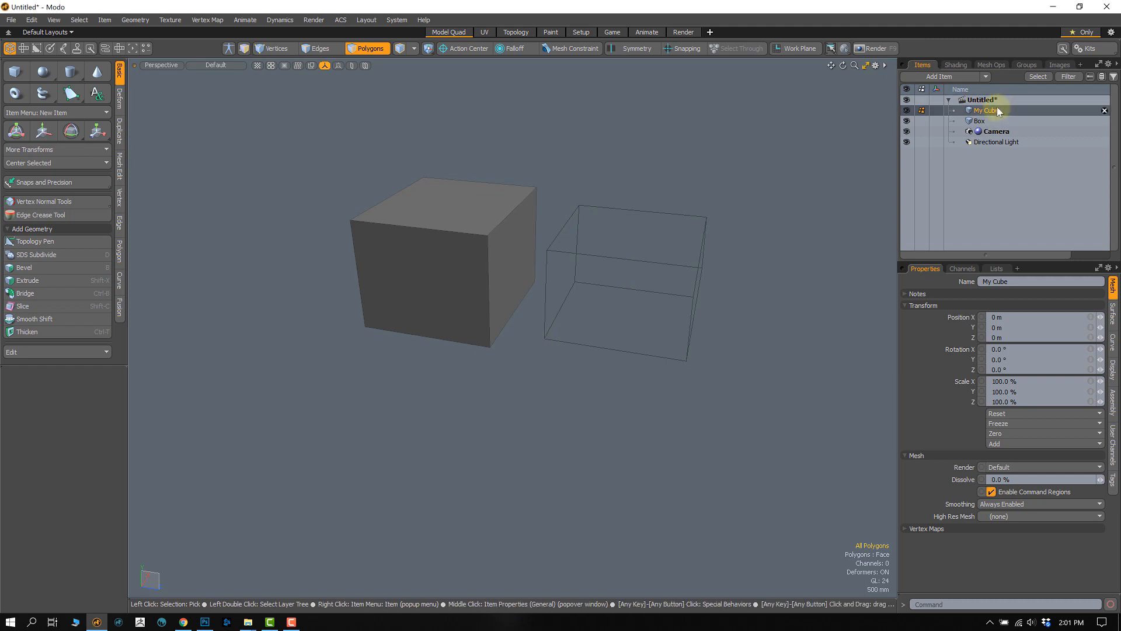
left_click(972, 120)
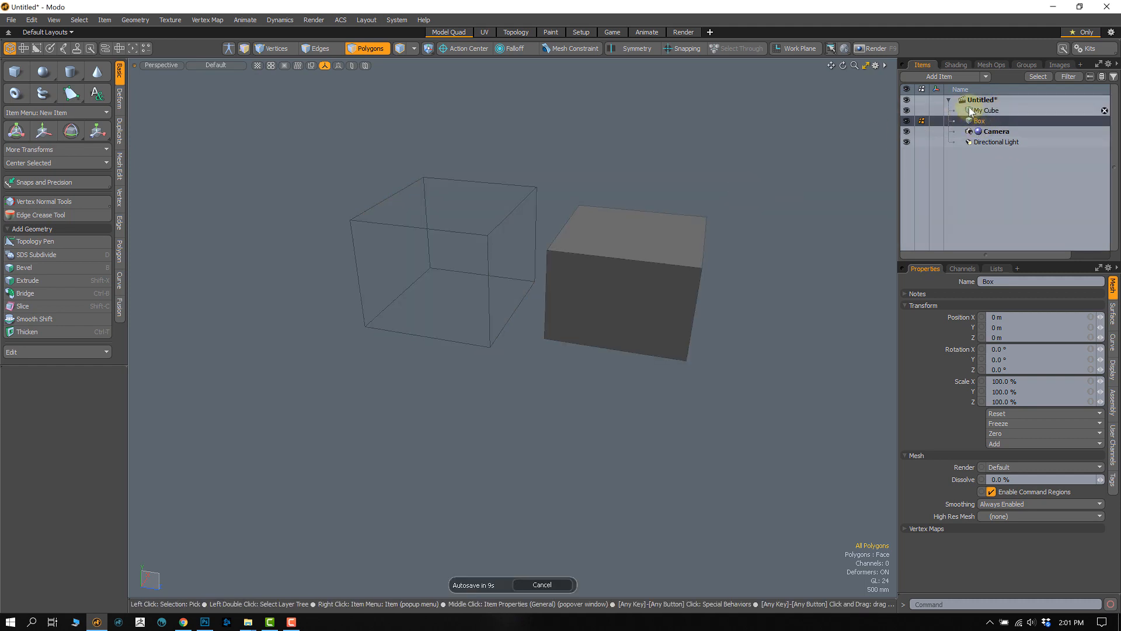
left_click(985, 112)
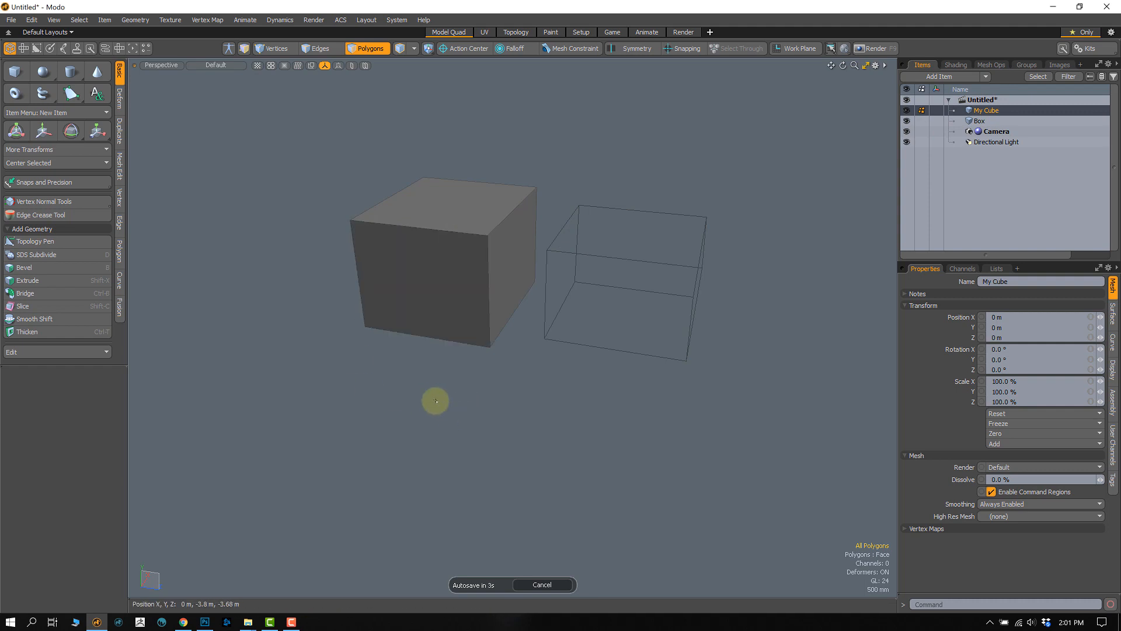
Select all connected polygons of My Cube and copy them.
left_click(31, 20)
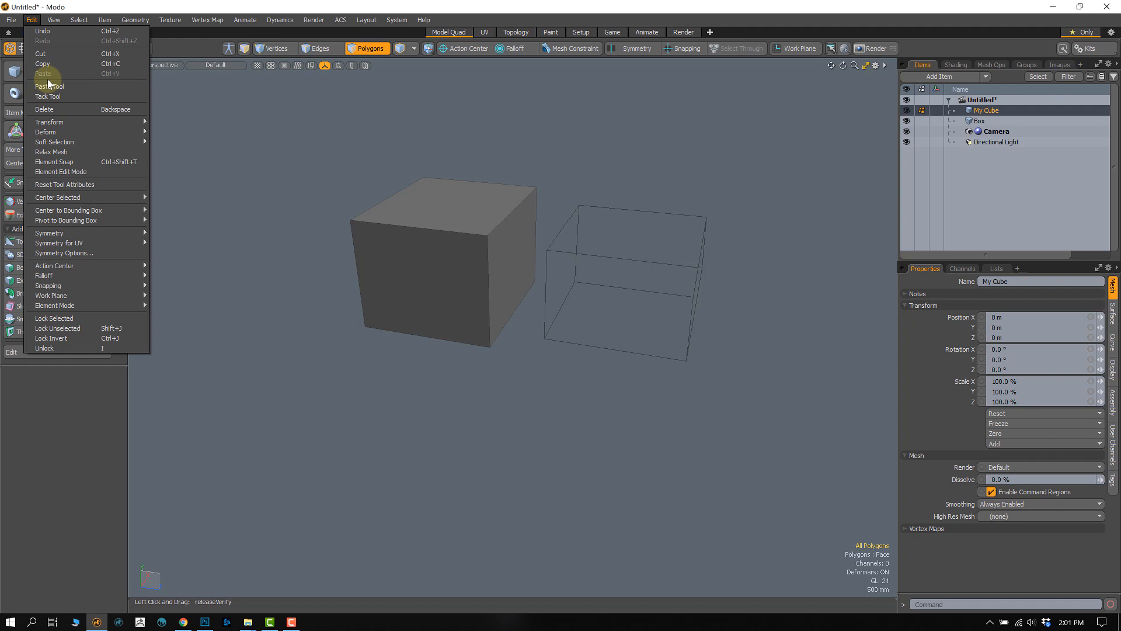
left_click(241, 254)
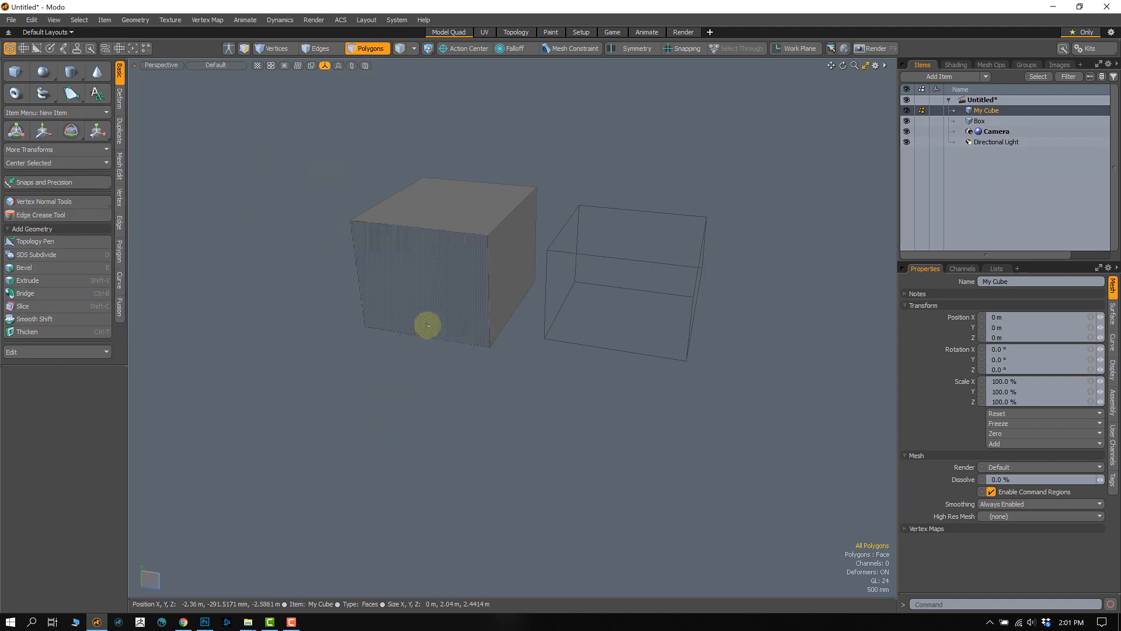
double_click(421, 292)
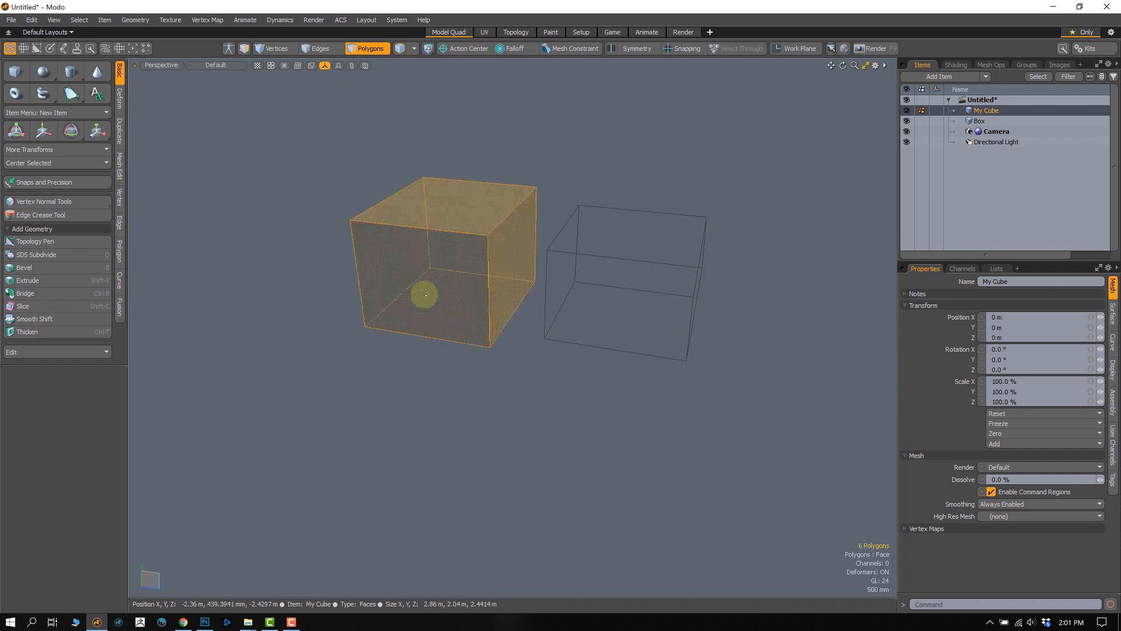
left_click(981, 122)
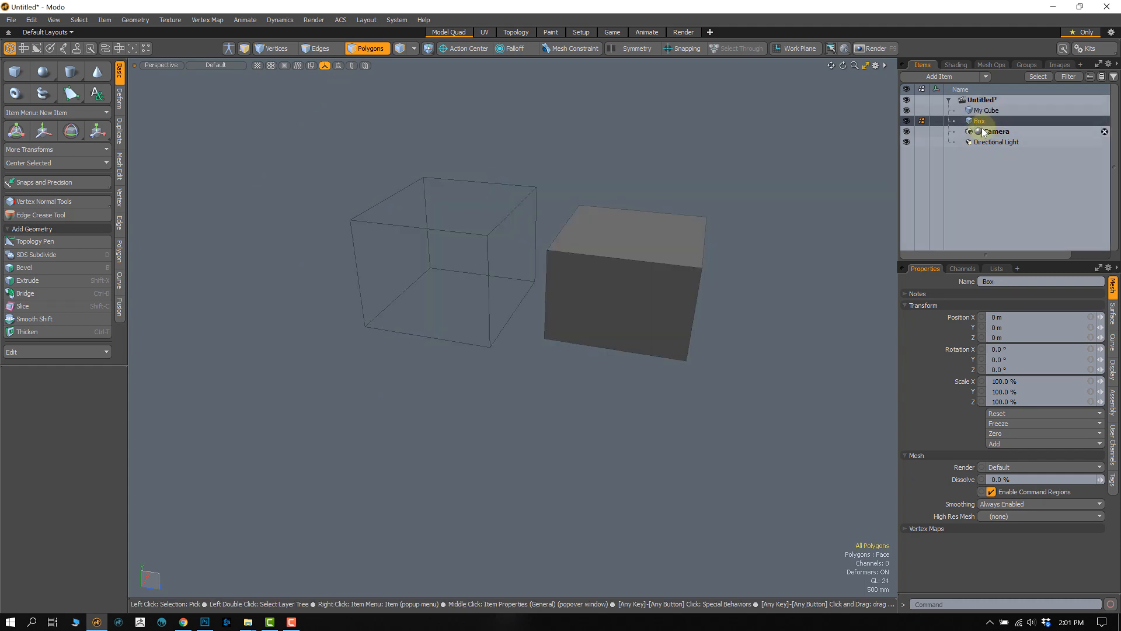
left_click(986, 111)
double_click(451, 296)
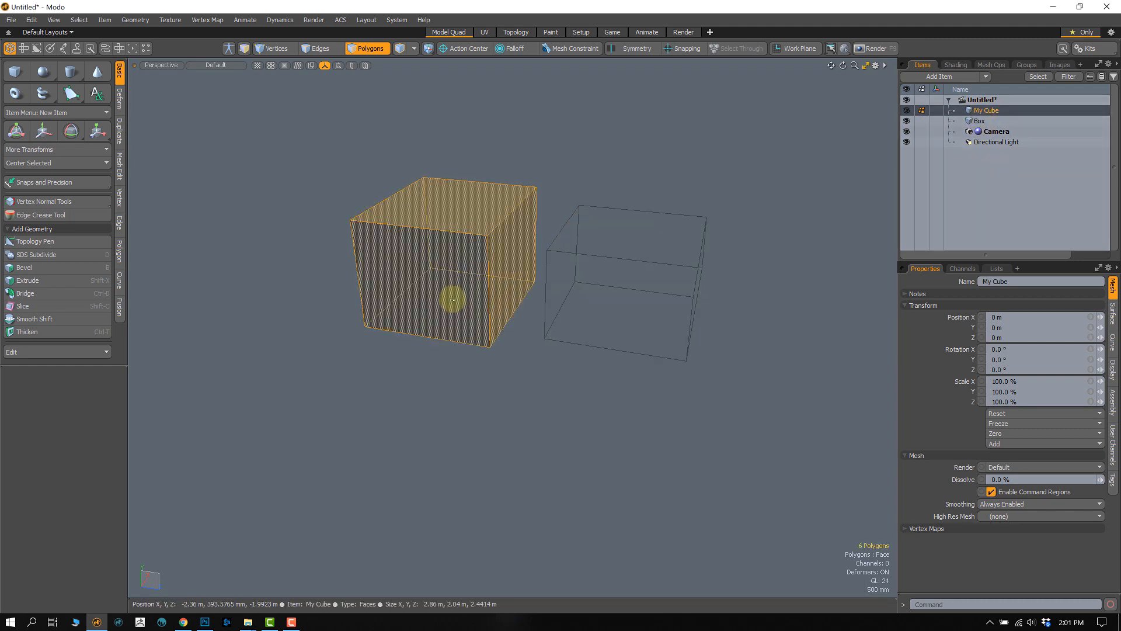
left_click(32, 21)
left_click(44, 66)
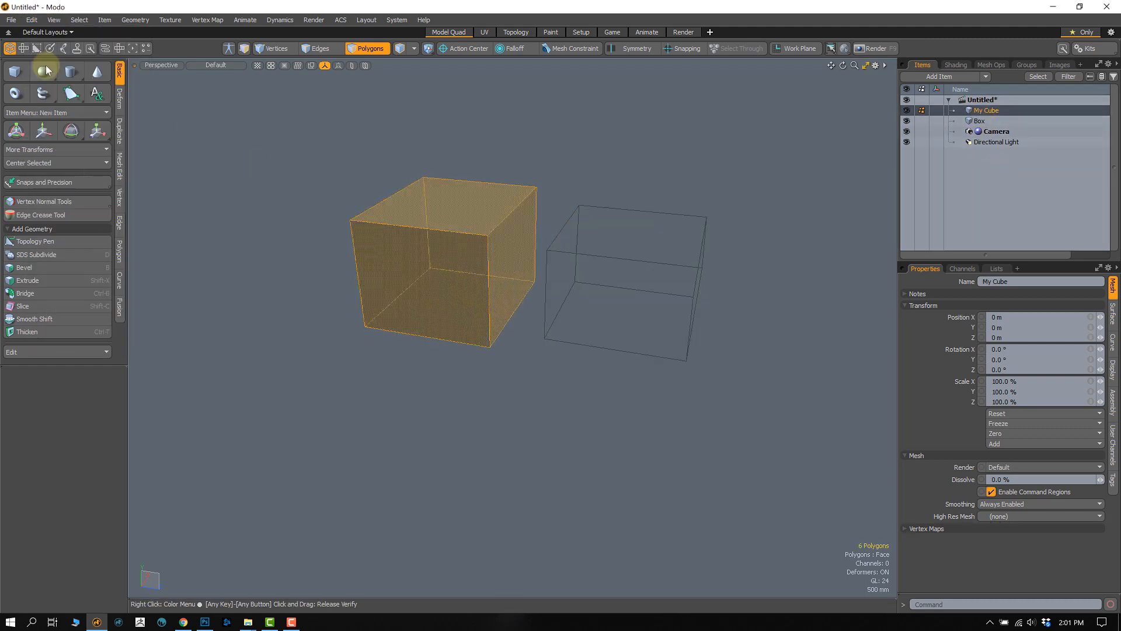
Make Box the active mesh item and paste the copied cube polygons into it.
left_click(32, 21)
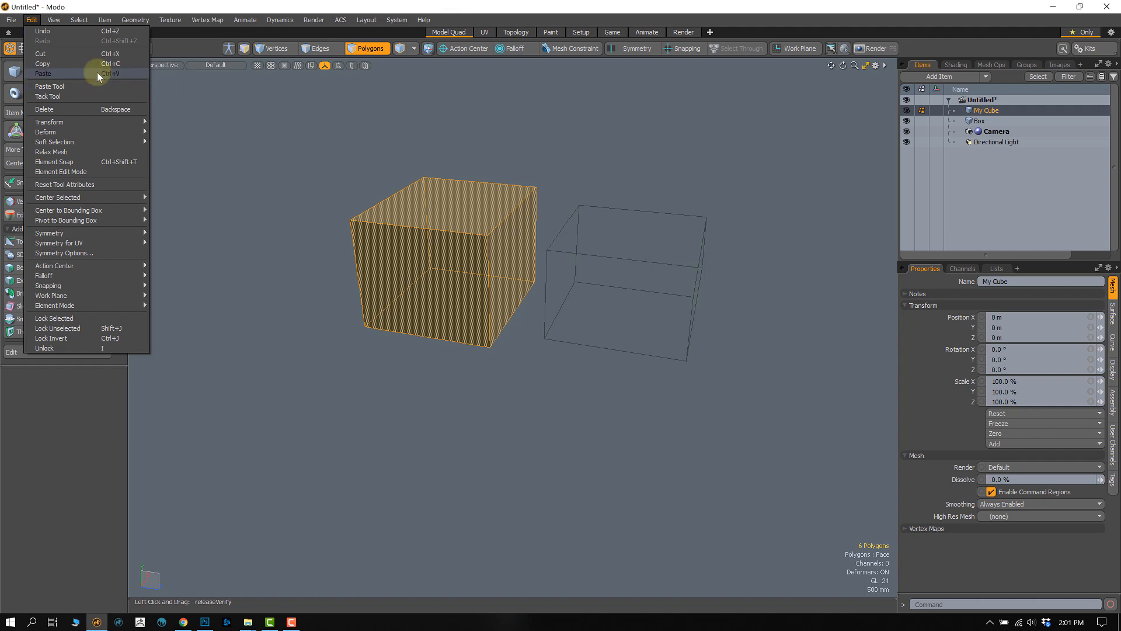
left_click(980, 121)
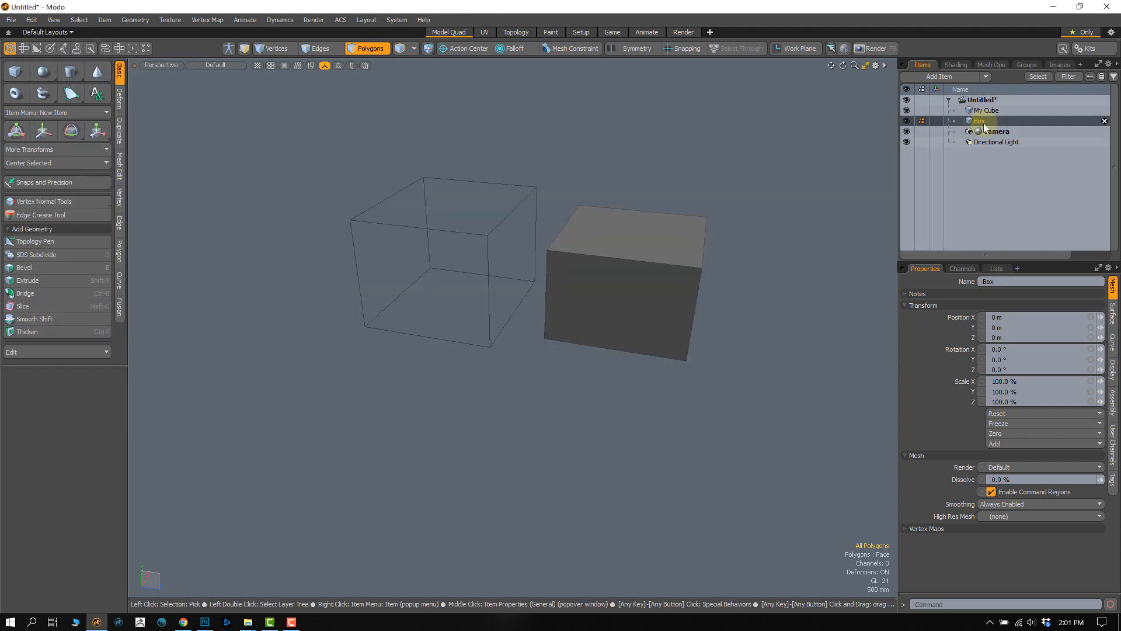
left_click(31, 21)
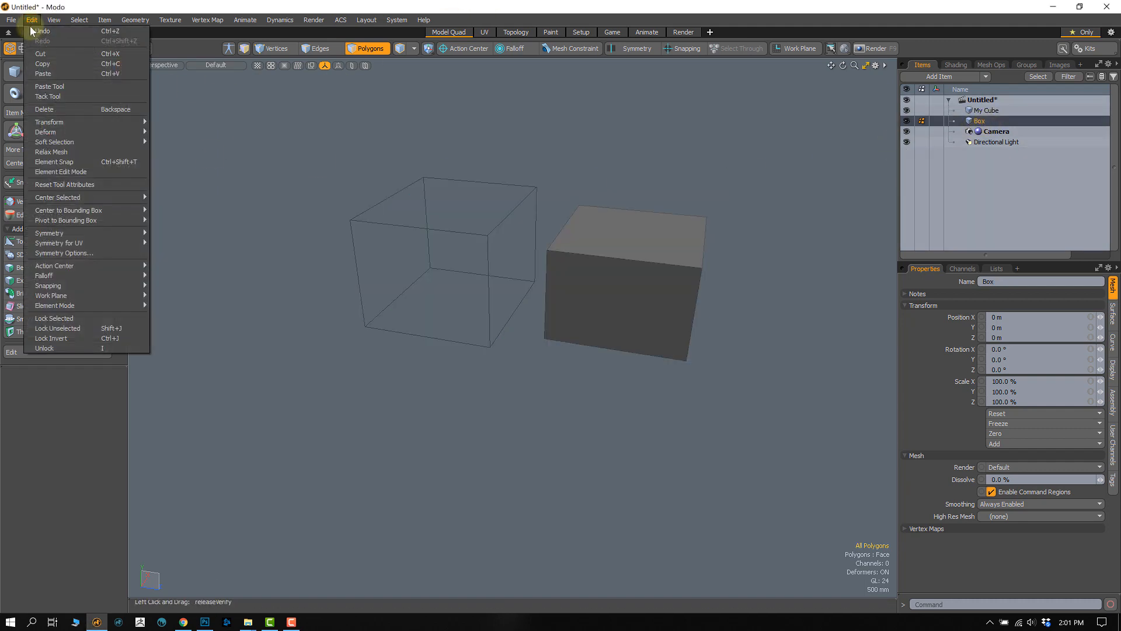
left_click(61, 73)
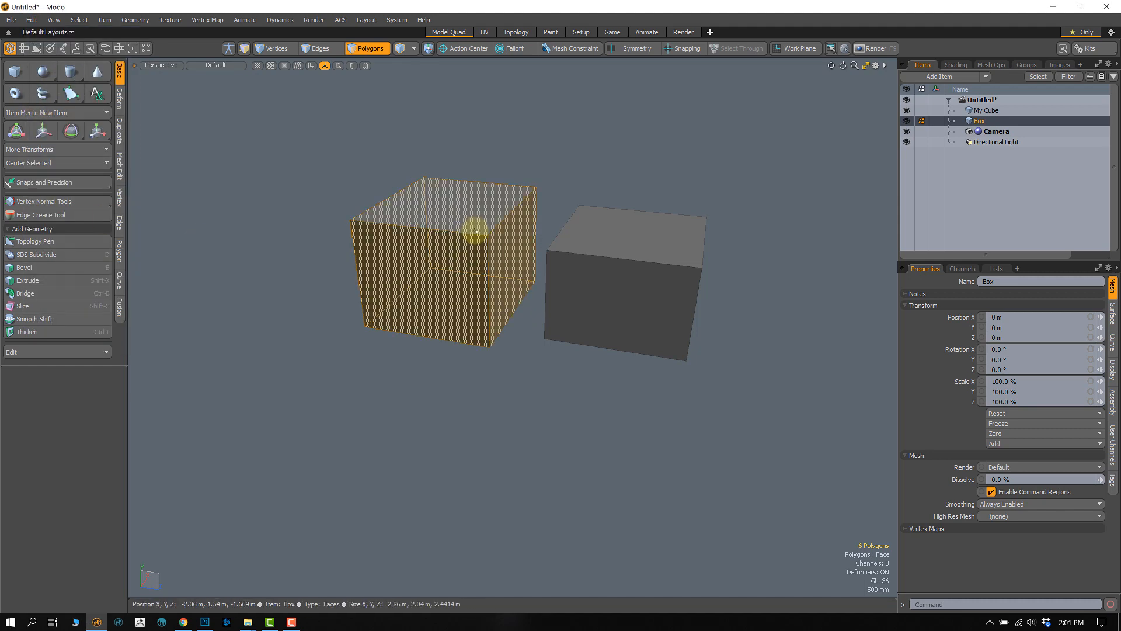
Move the pasted cube about 6.54 m along Z to the far side of the original Box cube, and clear the selection.
key("w")
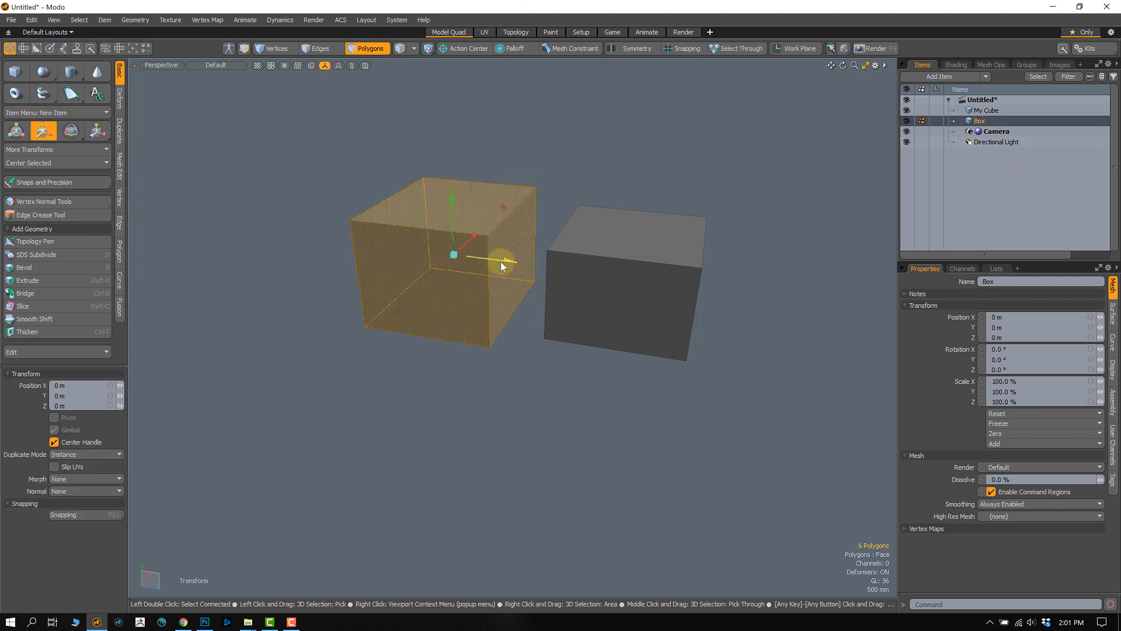
left_click_drag(500, 262, 888, 288)
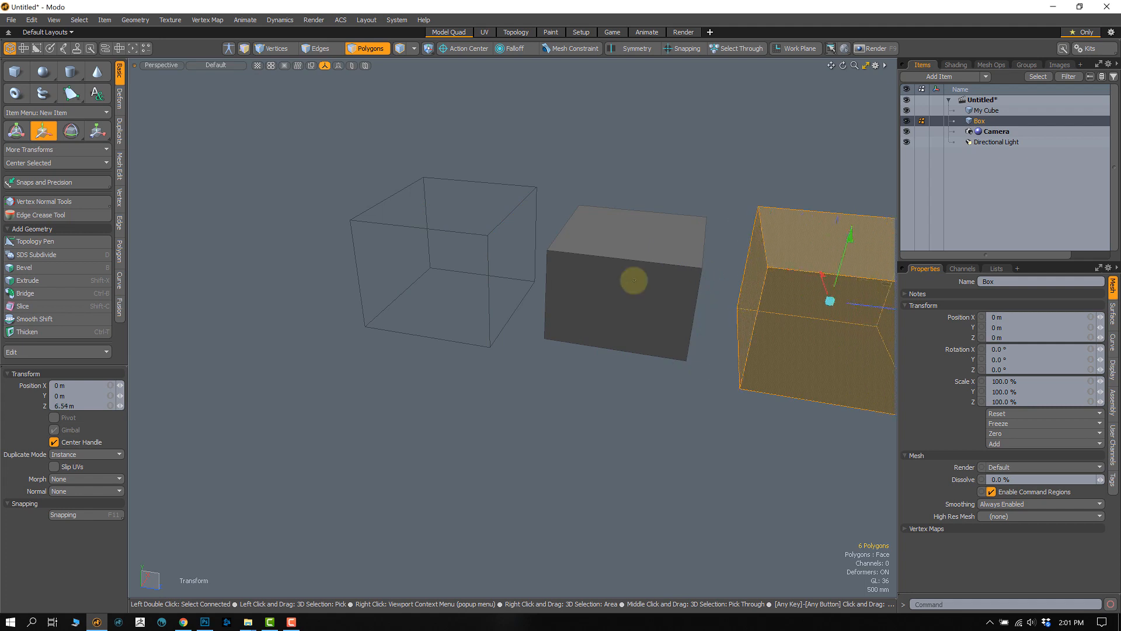
key("space")
left_click(522, 301)
left_click_drag(522, 301, 429, 247, "alt+shift")
scroll(407, 251, "down", 3)
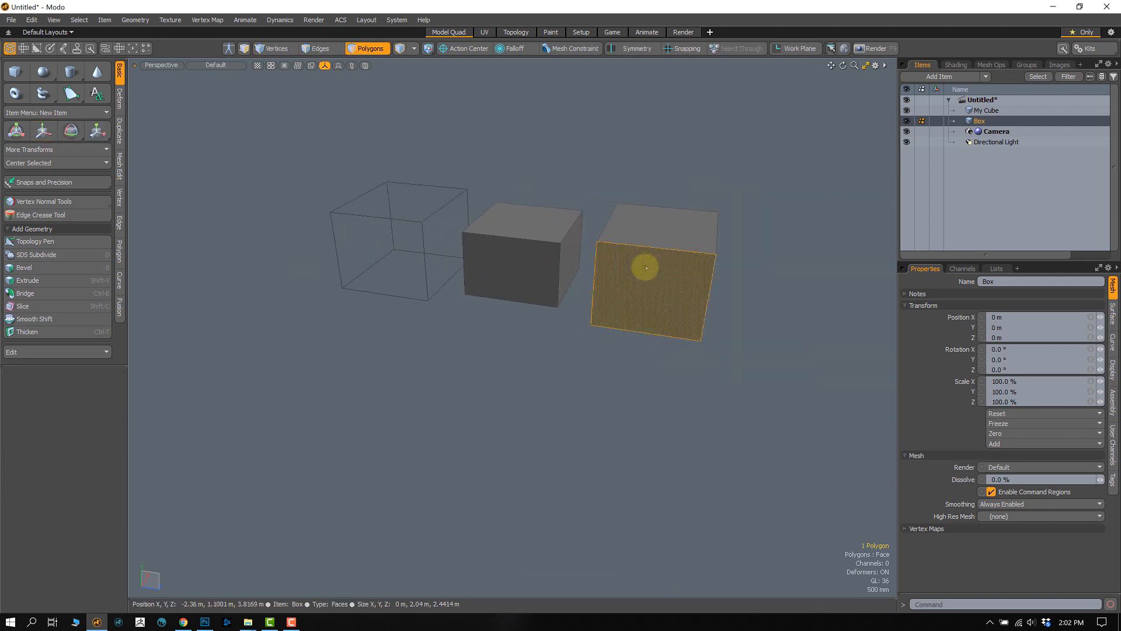
left_click(421, 224)
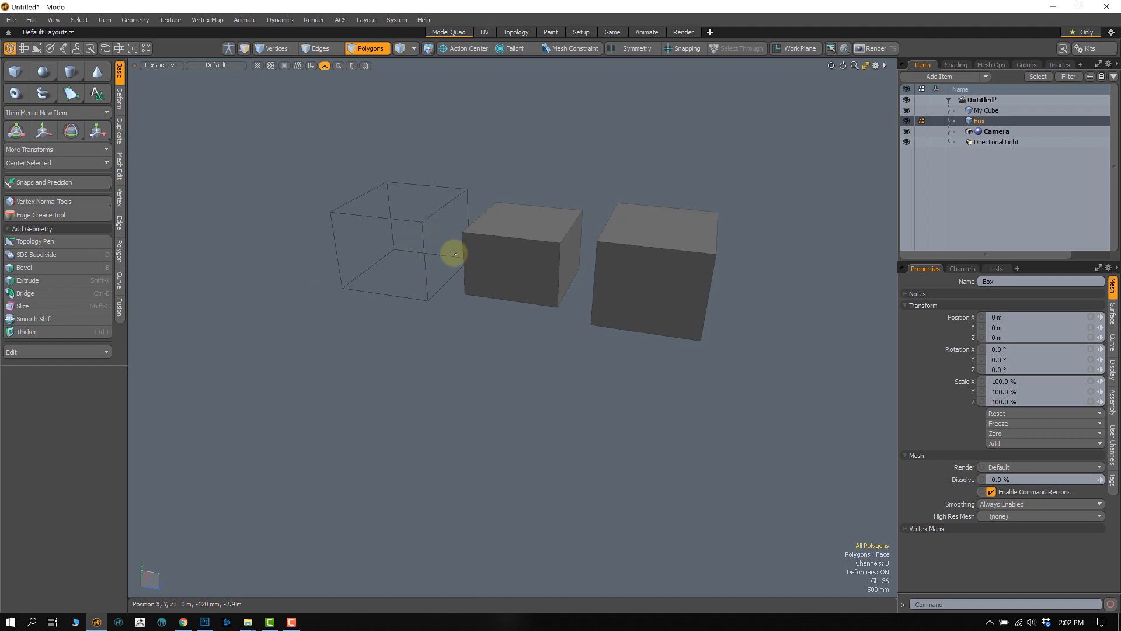
Select all connected polygons of My Cube and cut them out of that item.
left_click(984, 110)
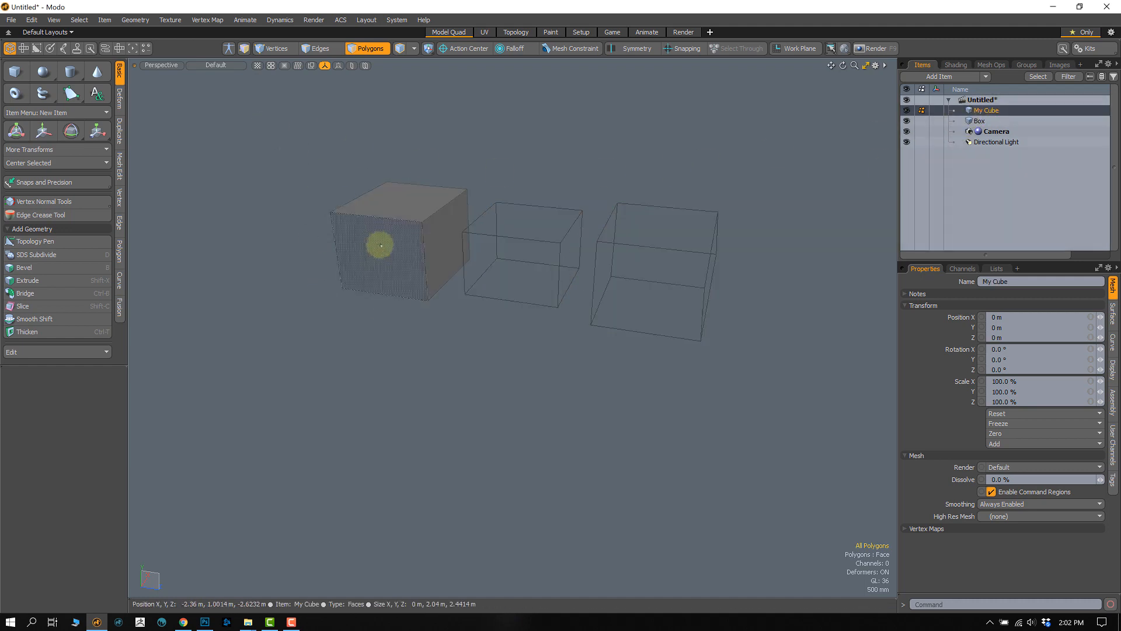
double_click(381, 245)
left_click(32, 19)
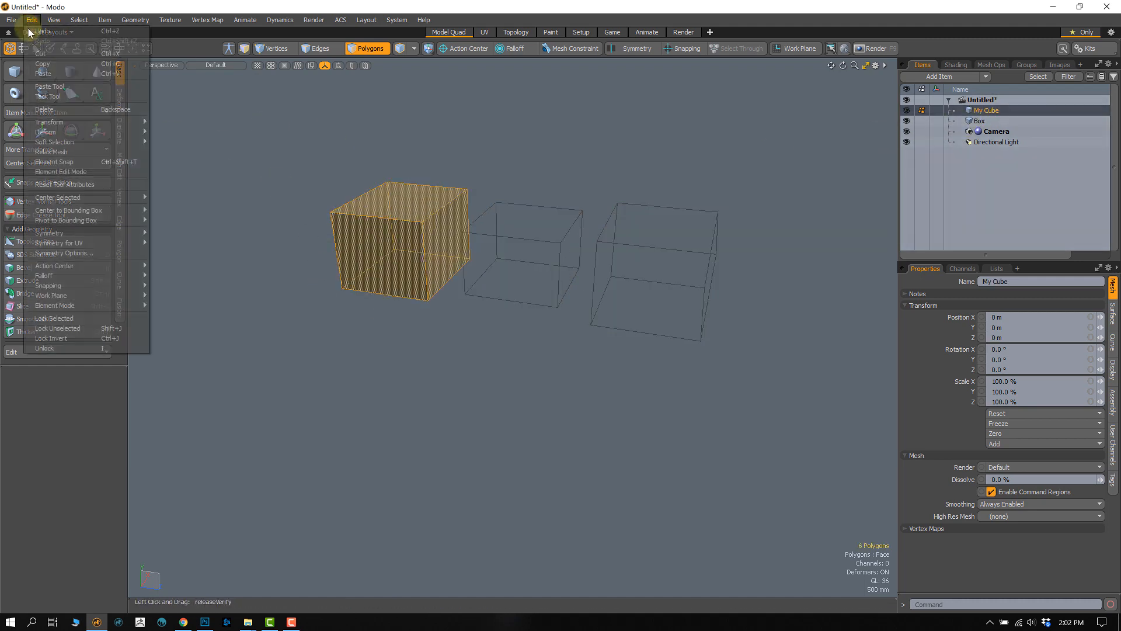
left_click(147, 98)
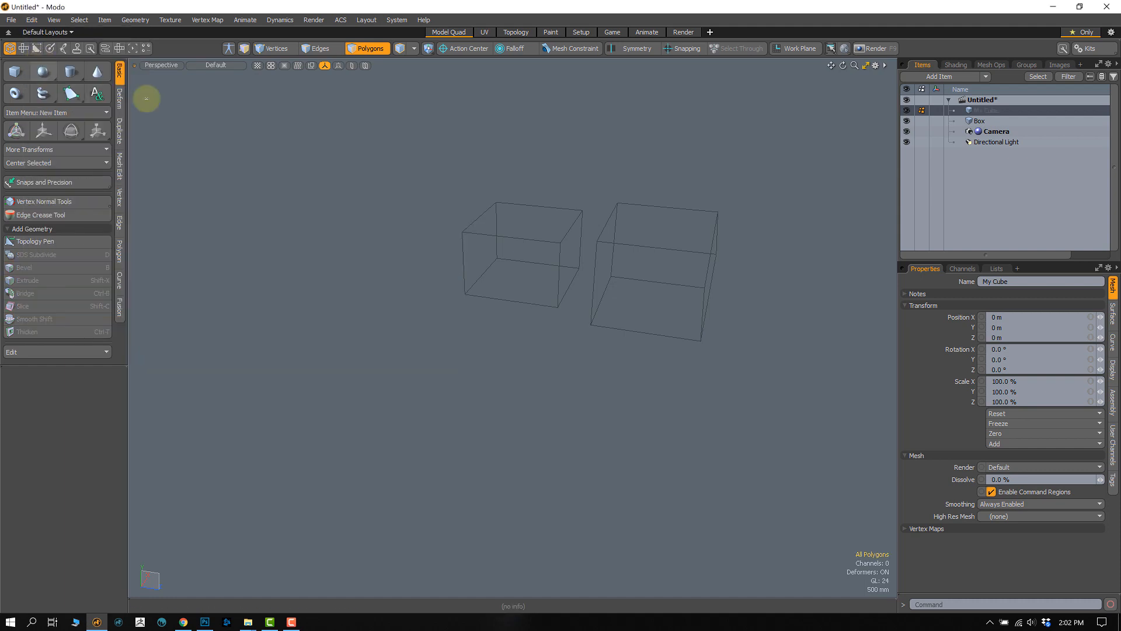
Paste the cut cube into the Box item and clear the selection.
left_click(969, 121)
left_click(32, 21)
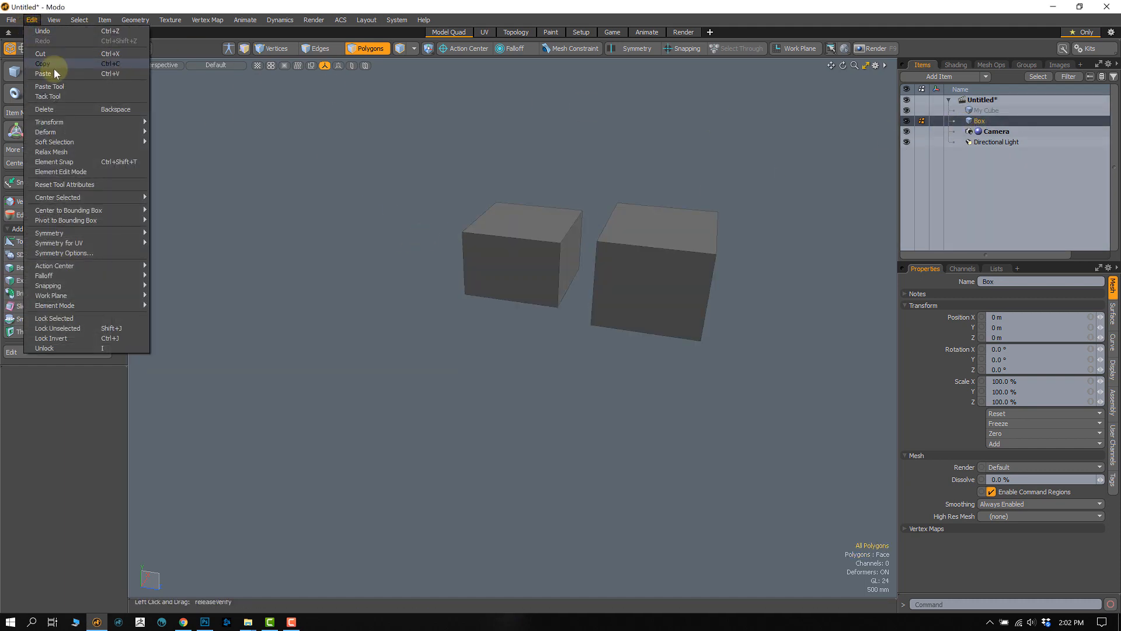
left_click(51, 72)
left_click(520, 366)
left_click_drag(683, 277, 633, 261, "alt")
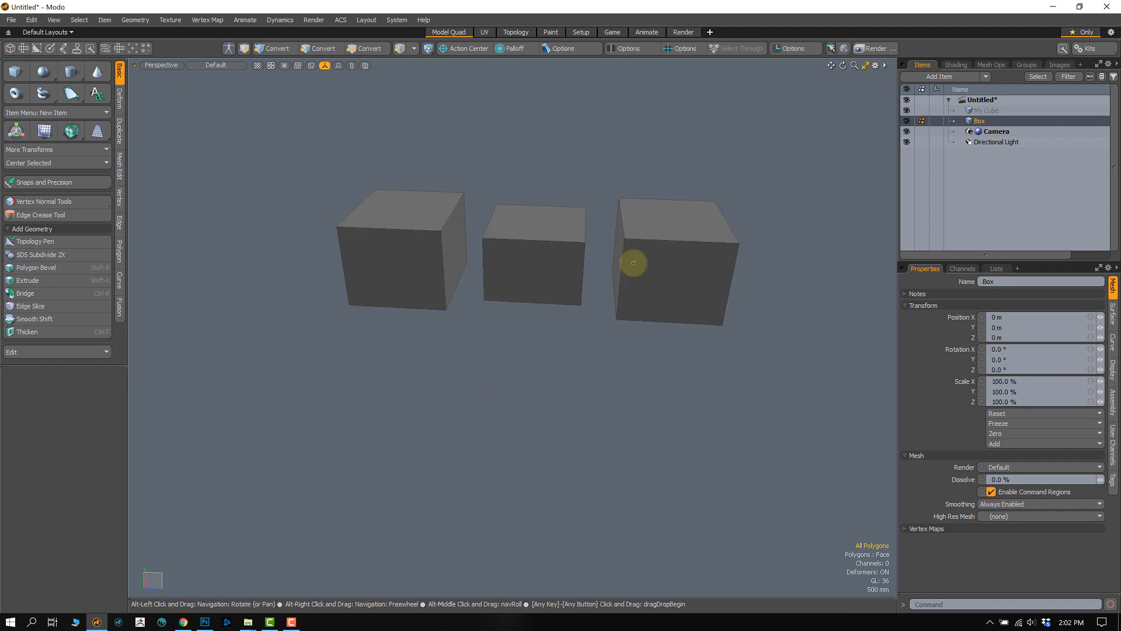
key("3")
left_click(654, 257)
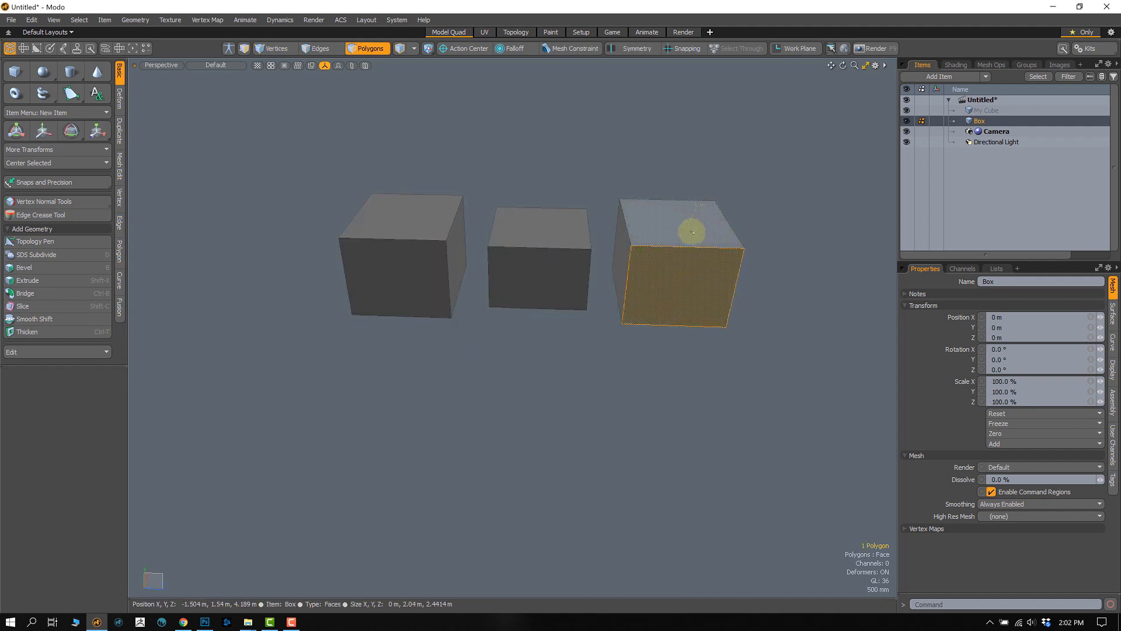
left_click(759, 188)
key("n")
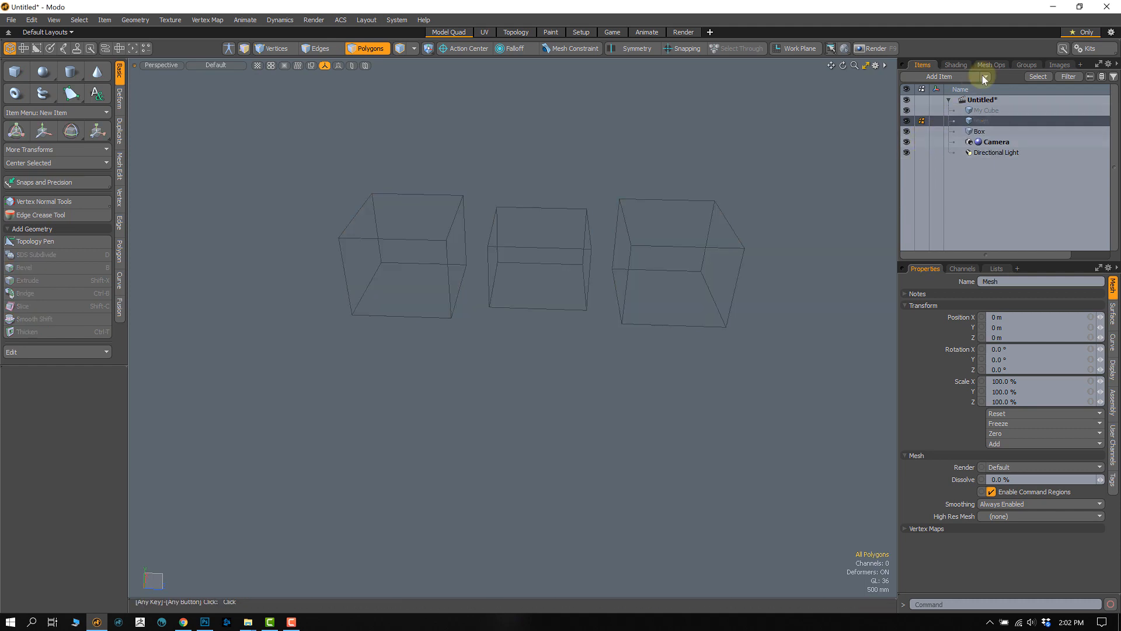
key("ctrl+z")
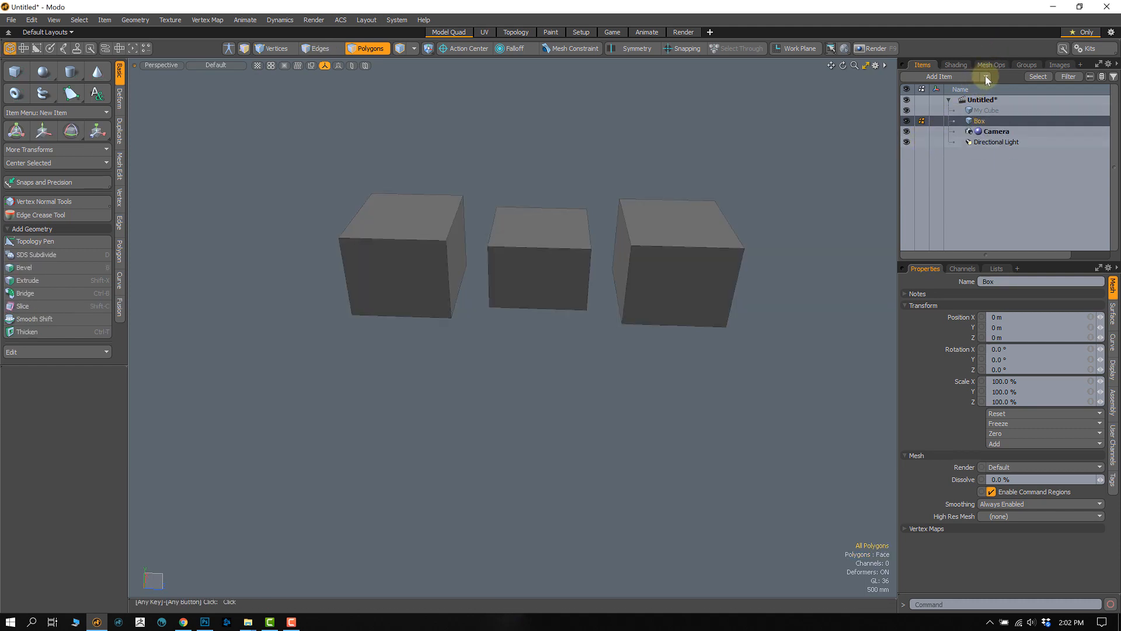
left_click(987, 77)
left_click(1033, 77)
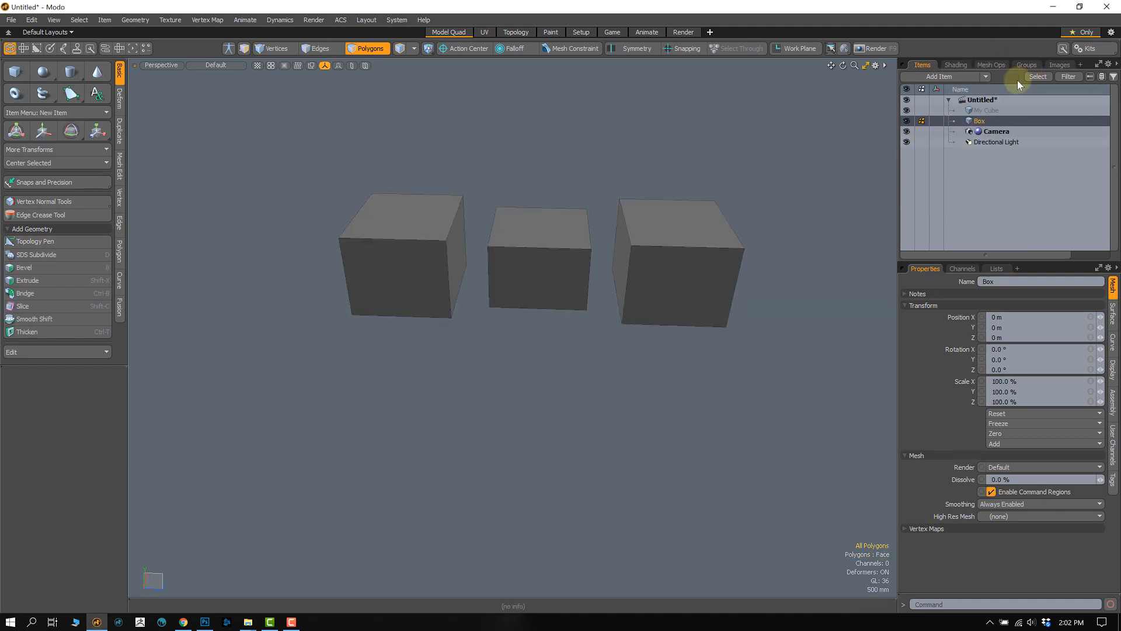
Add a new empty Mesh item to the scene.
left_click(985, 76)
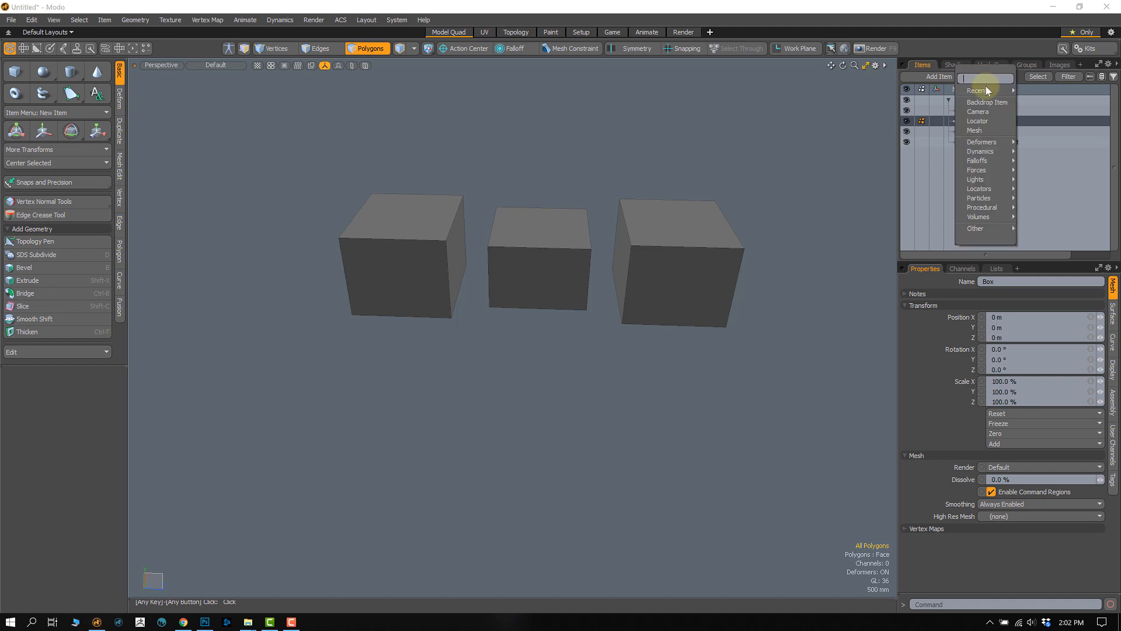
left_click(974, 131)
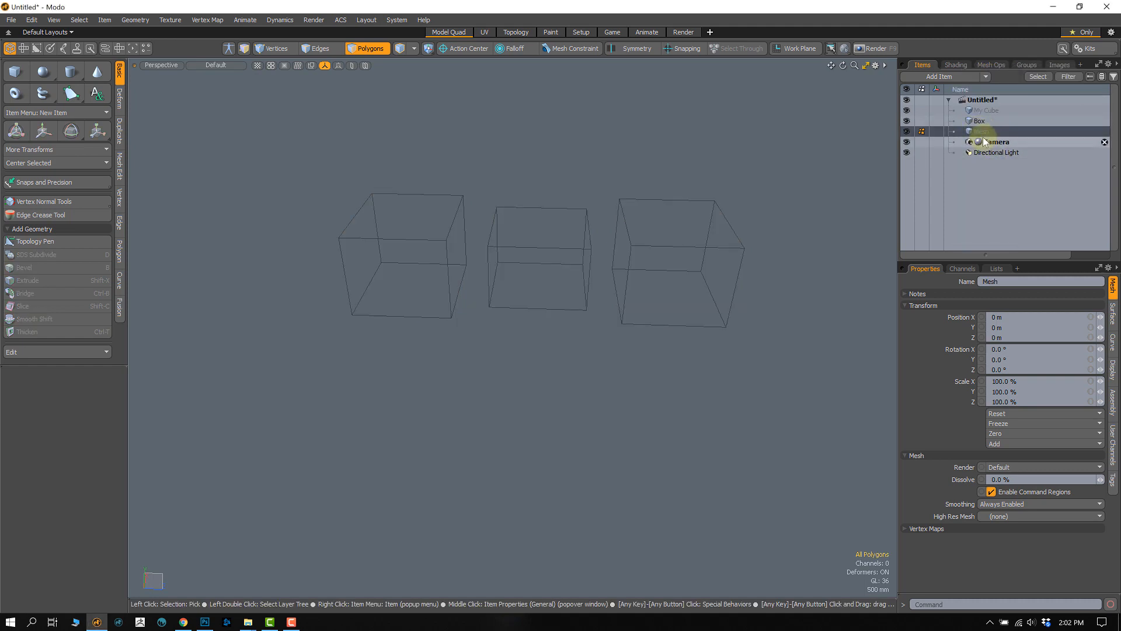
double_click(984, 132)
Rename the My Cube, Box and Mesh items as 1, 2 and 3.
left_click(983, 112)
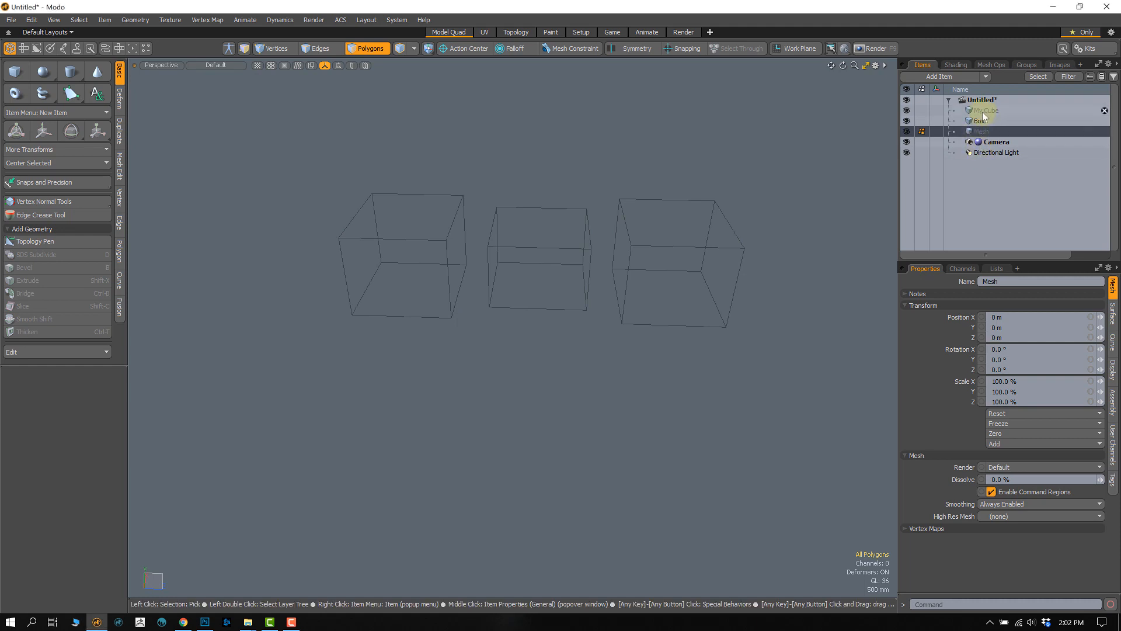
left_click(983, 111)
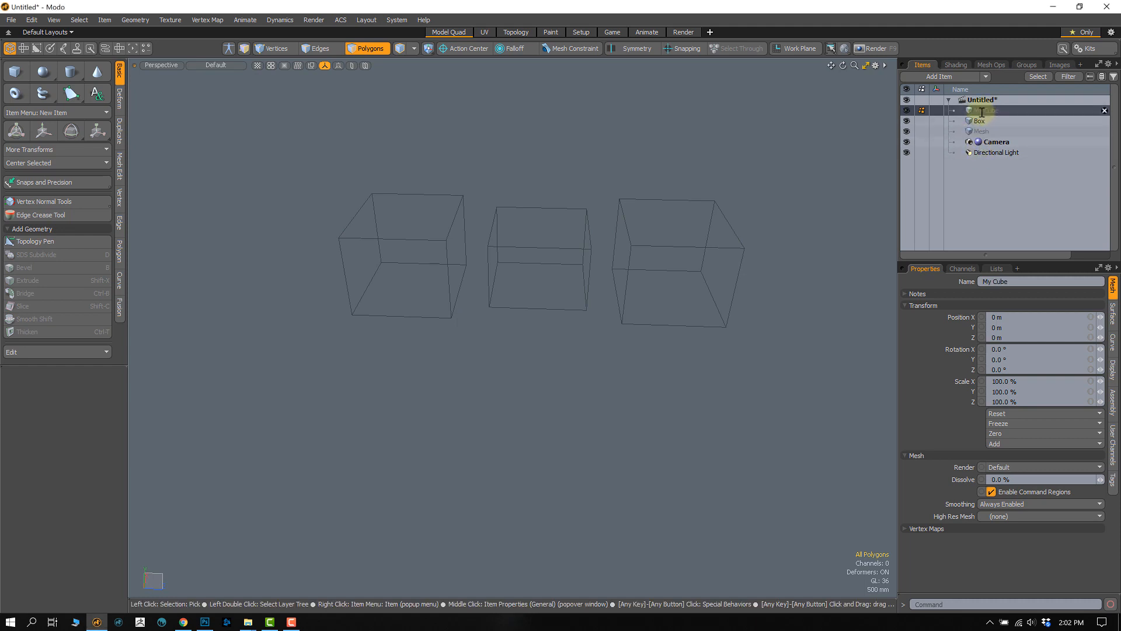
type("1")
left_click(980, 120)
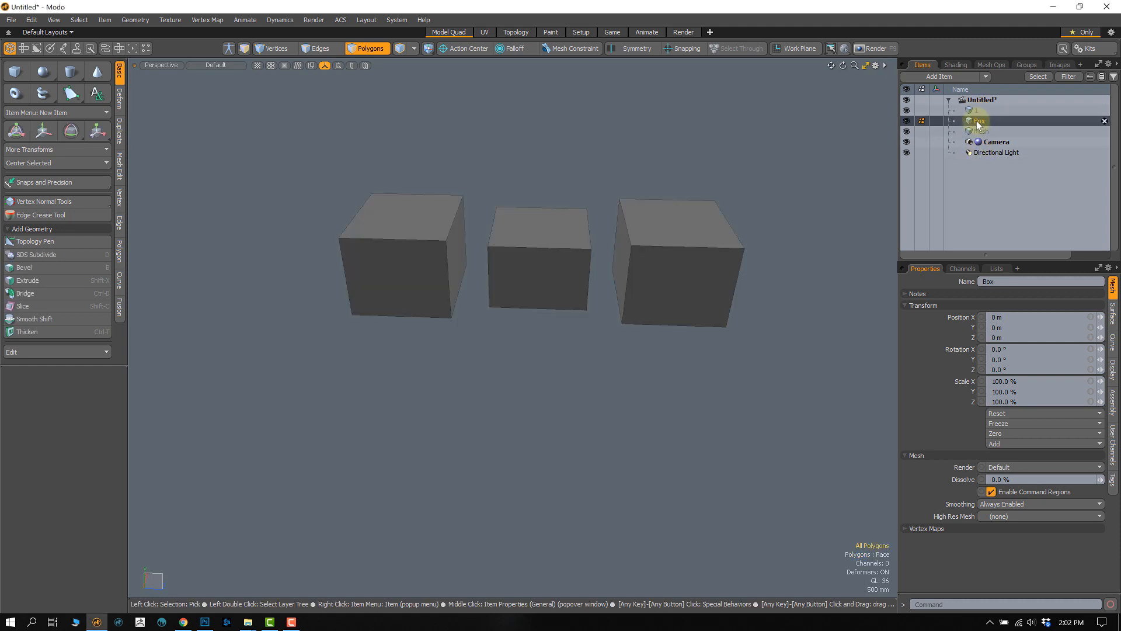
left_click(983, 122)
left_click(979, 131)
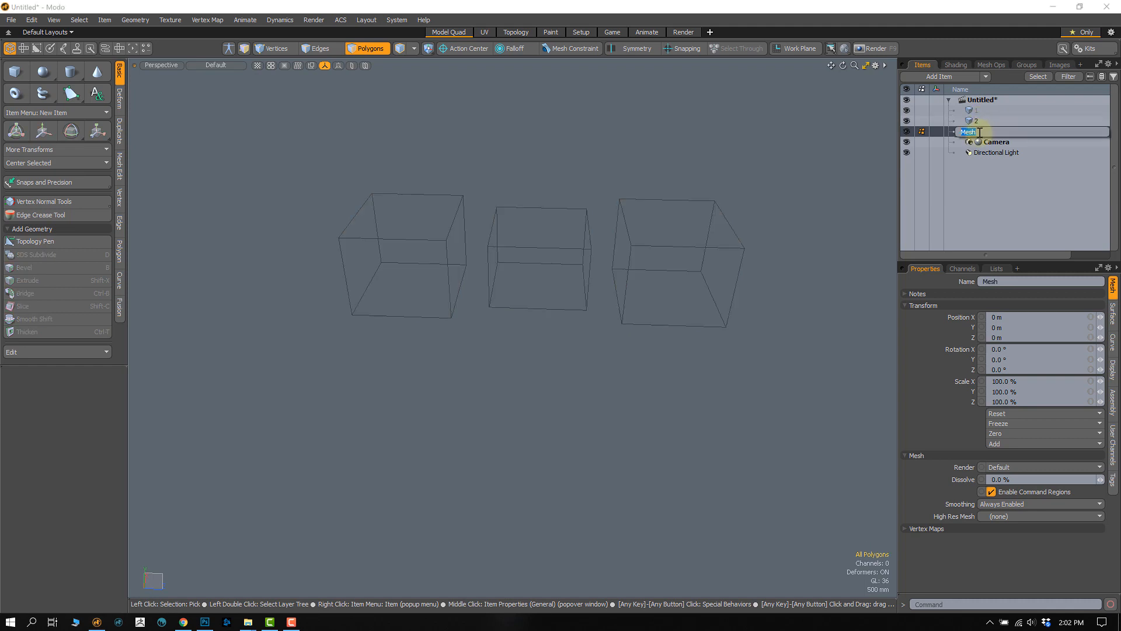
type("3")
key("Return")
left_click(986, 154)
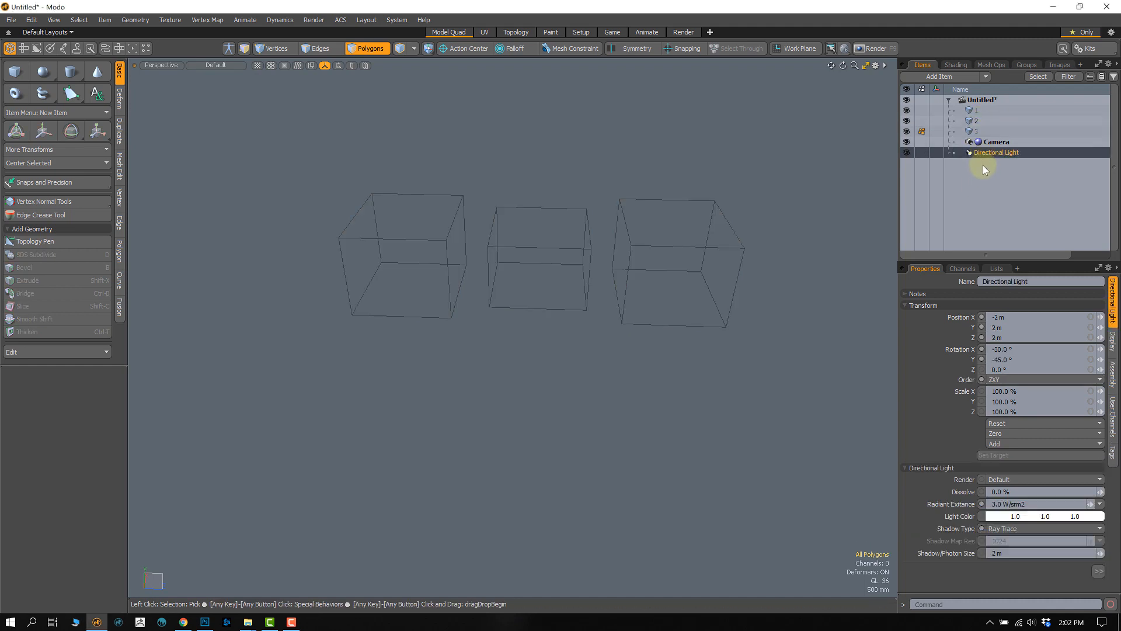
Cut the leftmost cube's connected polygons out of item 2 and paste them into item 1.
left_click(981, 121)
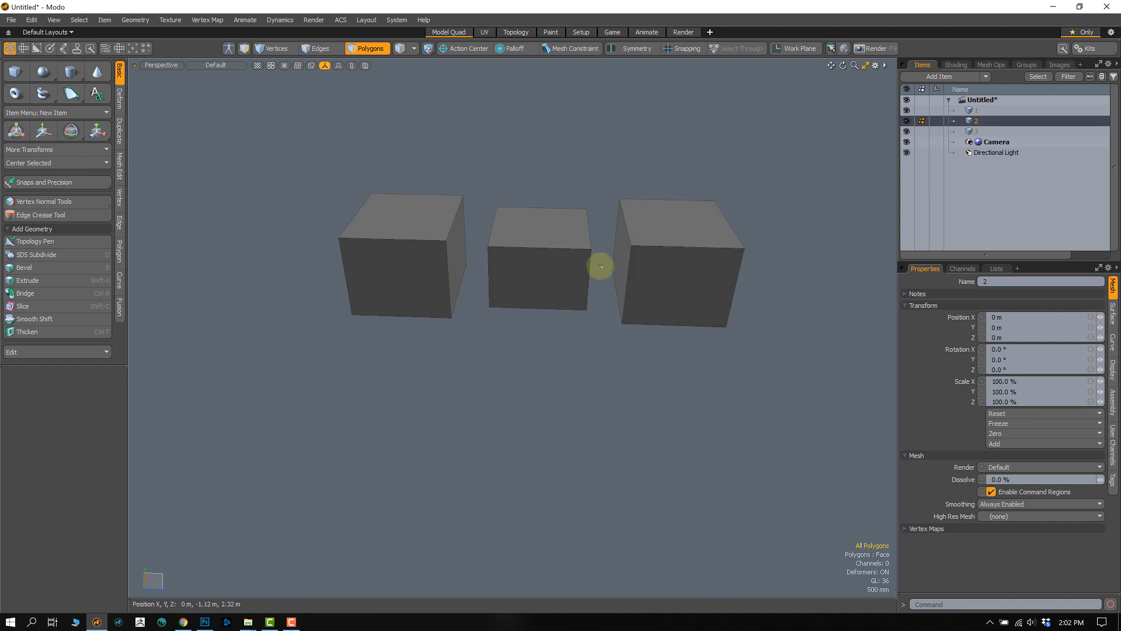
double_click(400, 269)
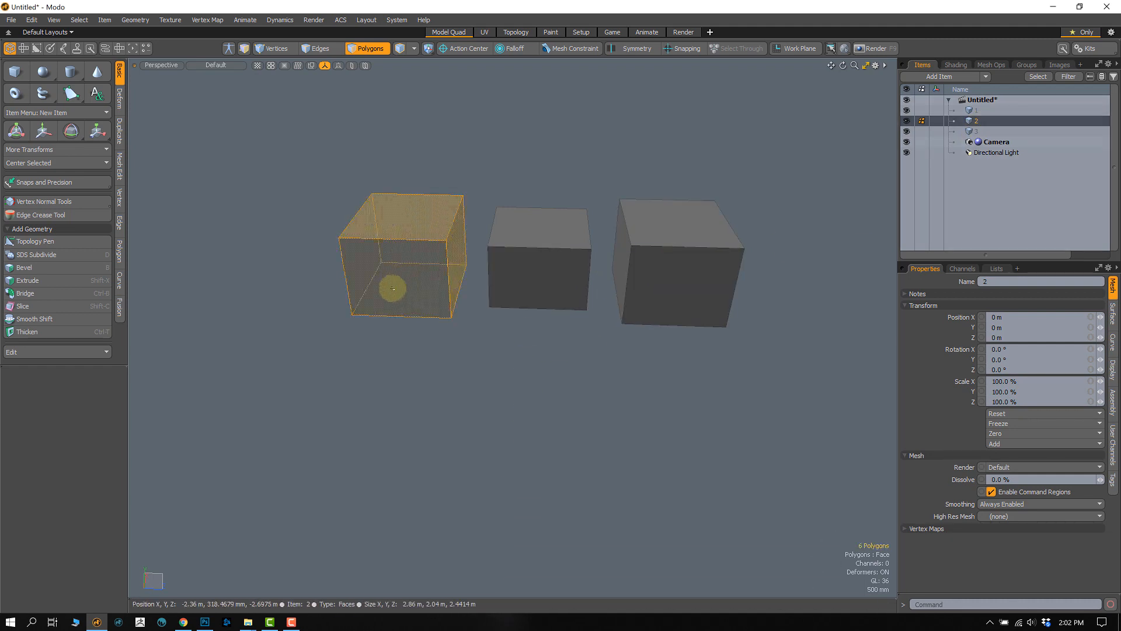
left_click(964, 110)
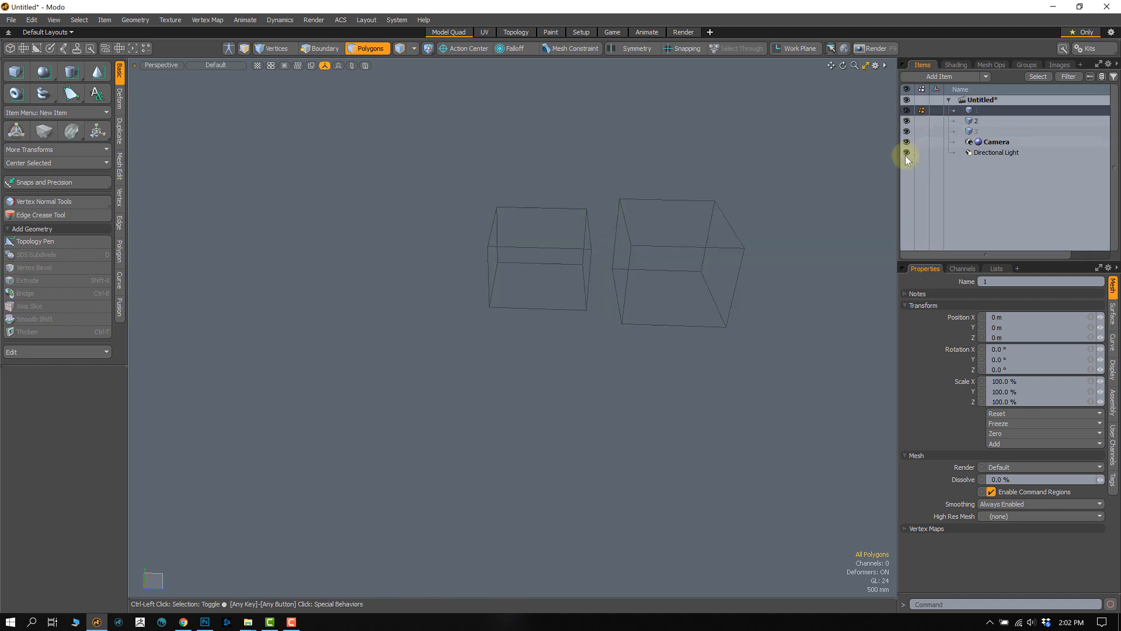
Cut the rightmost cube's connected polygons out of item 2 and paste them into item 3.
left_click(972, 121)
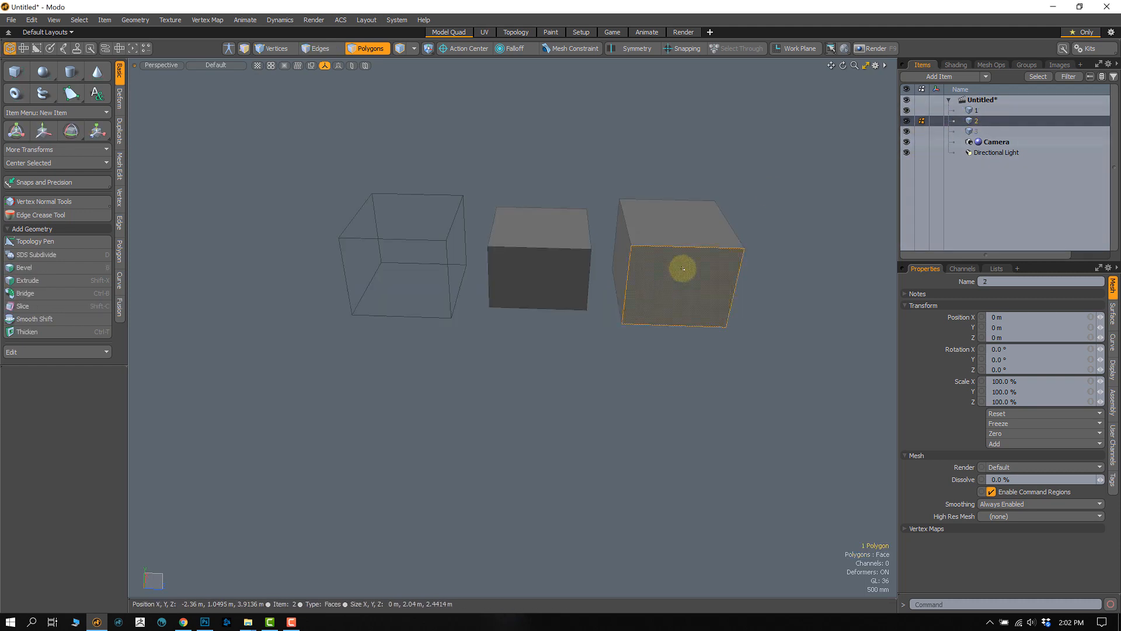
double_click(665, 285)
key("ctrl+x")
left_click(977, 134)
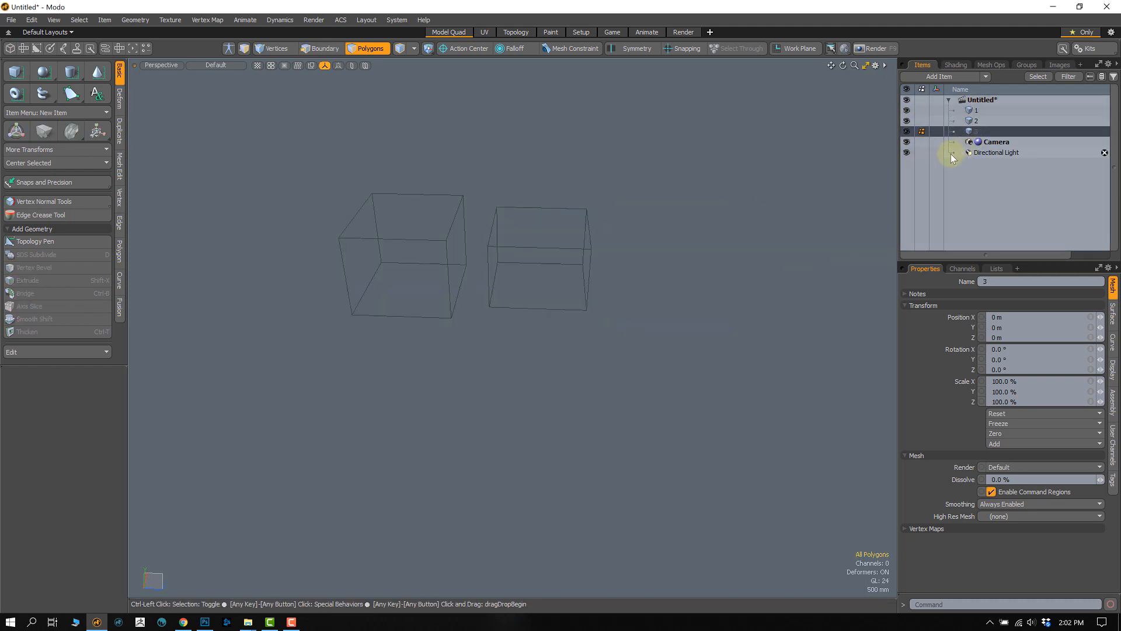
key("ctrl+v")
key("ctrl+b")
Select items 1, 2 and 3 in turn to check which cube each mesh item contains.
left_click(966, 110)
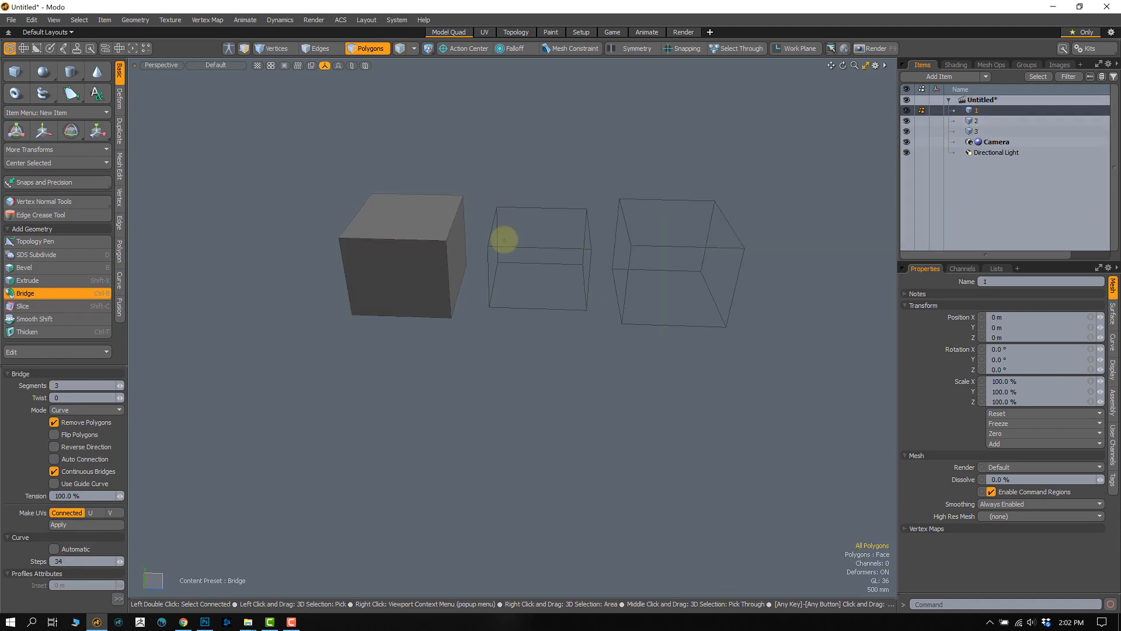
left_click(977, 122)
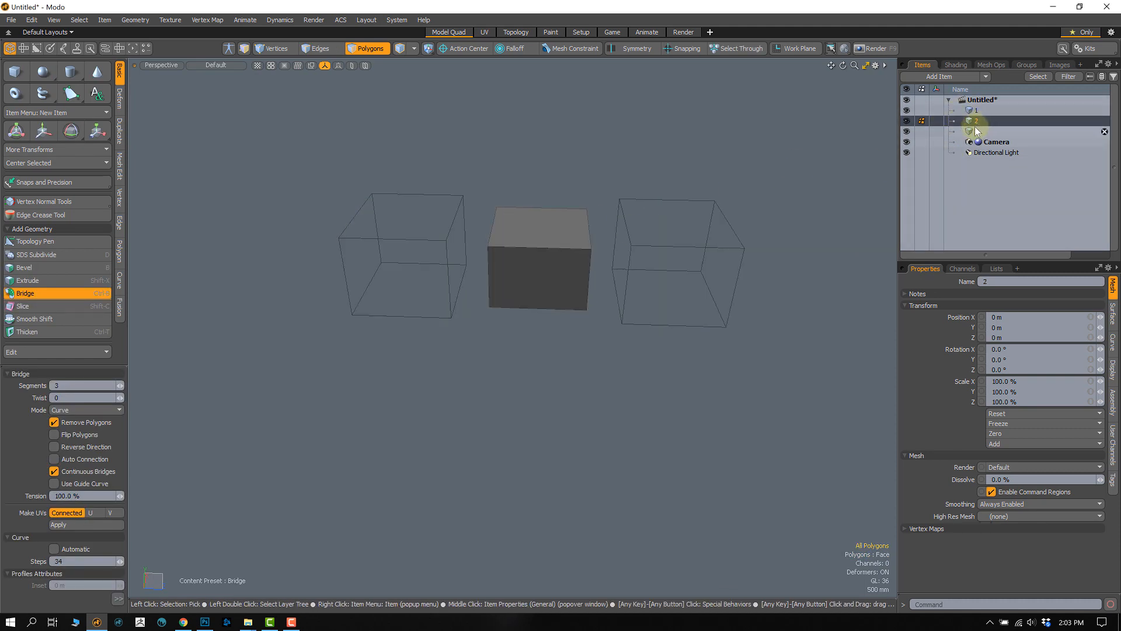
left_click(980, 131)
left_click(982, 112)
left_click(979, 121)
left_click(977, 132)
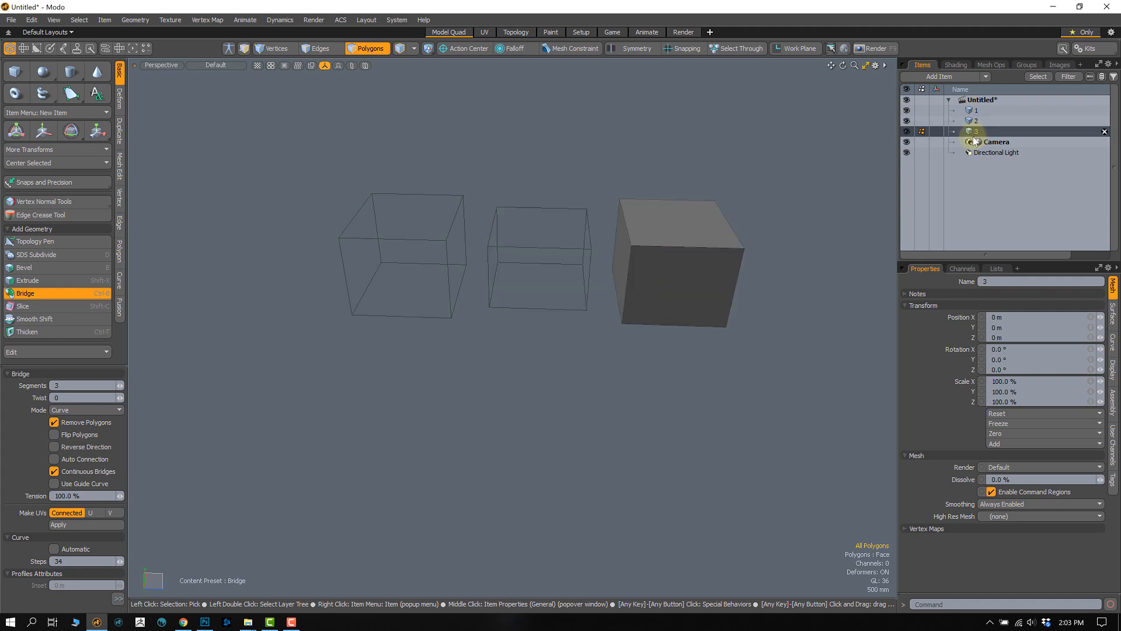
left_click(981, 111)
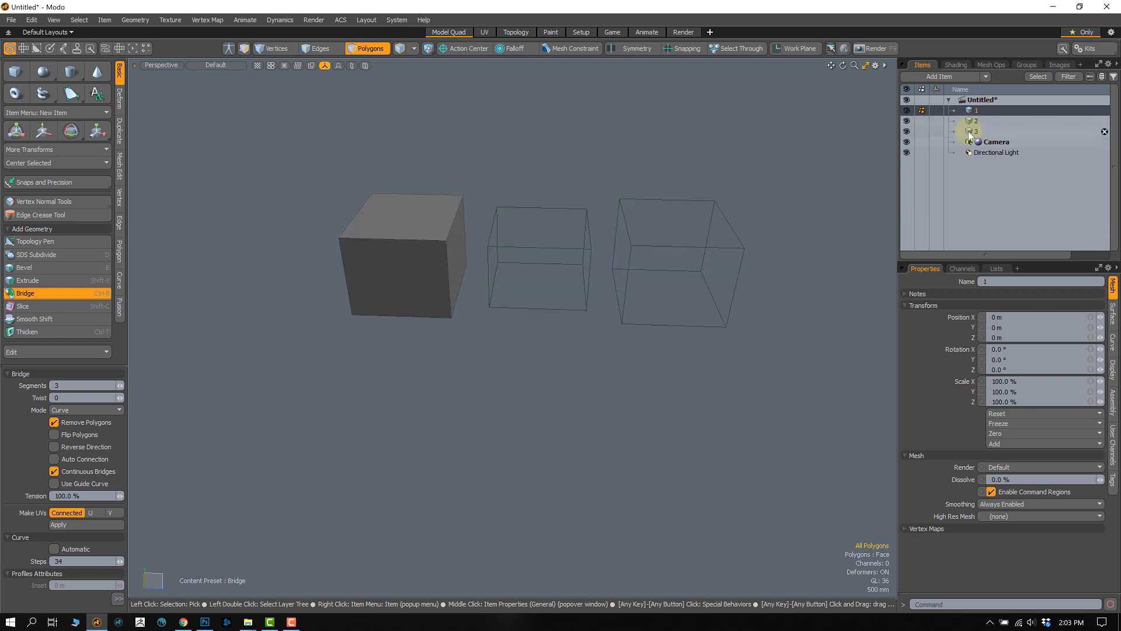
left_click(980, 132)
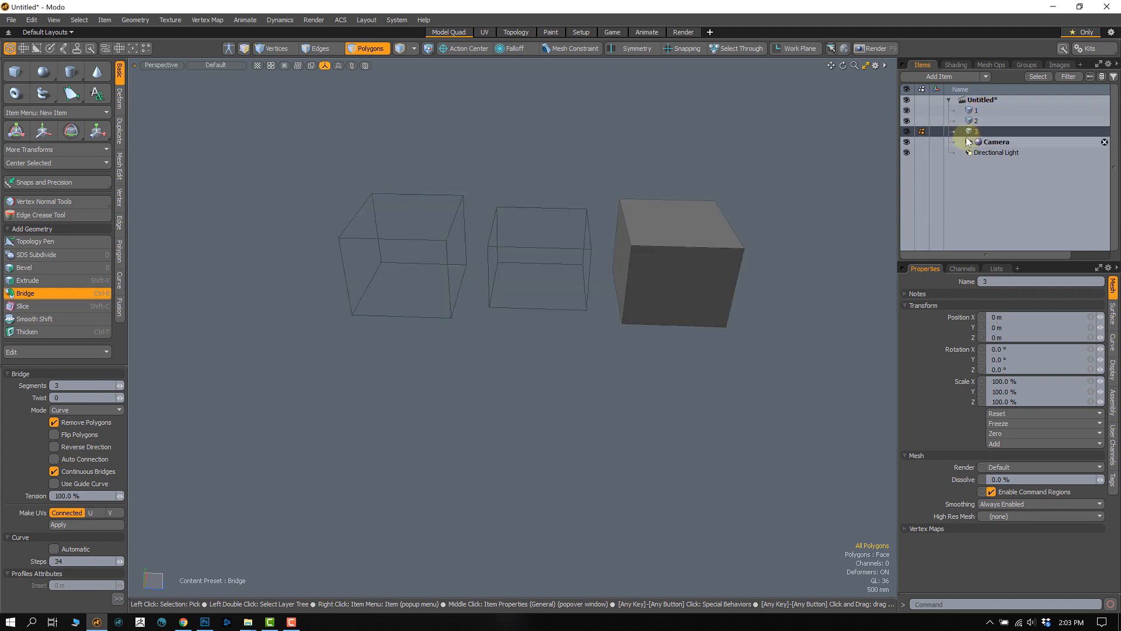
Add a new Mesh item, rename it 4 and place it below item 3 in the item list.
key("n")
double_click(978, 132)
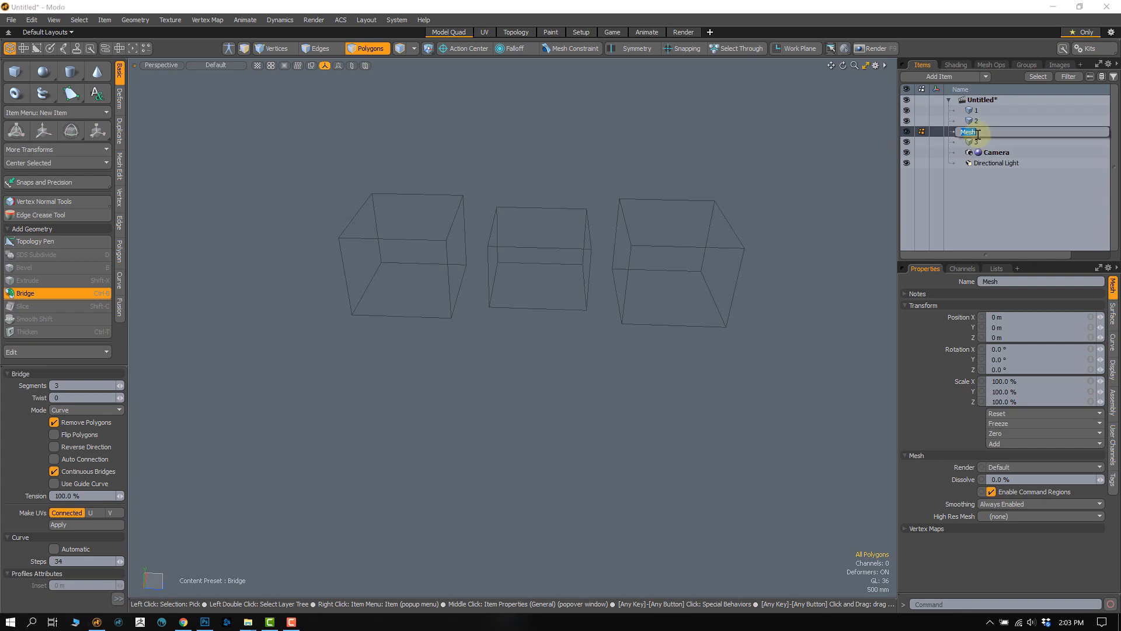
type("4")
key("Return")
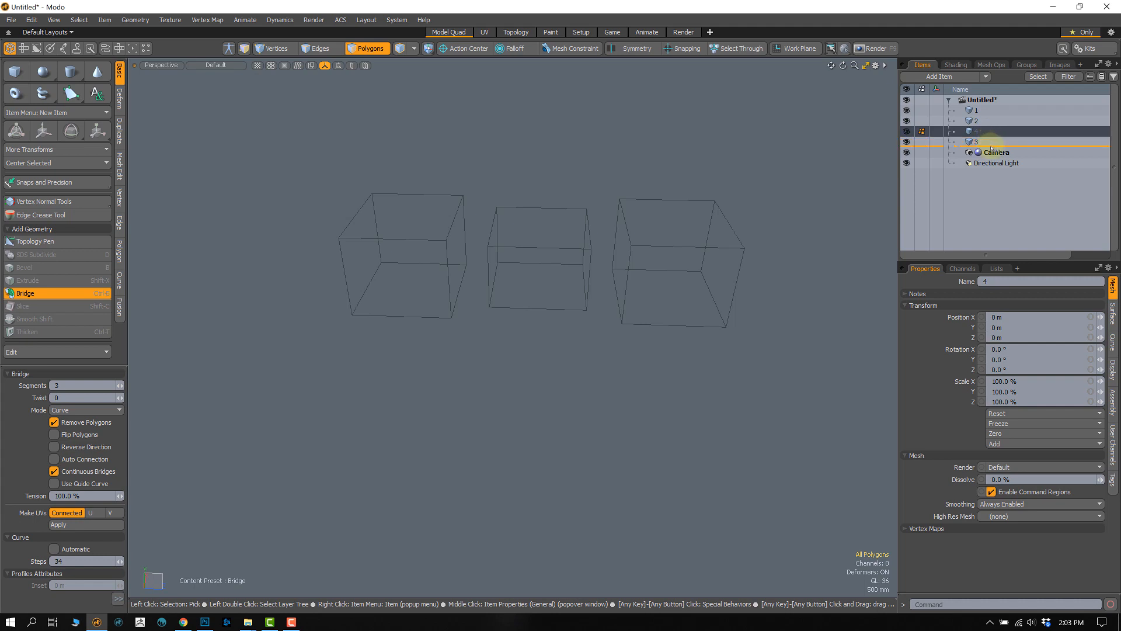
left_click_drag(991, 149, 989, 153)
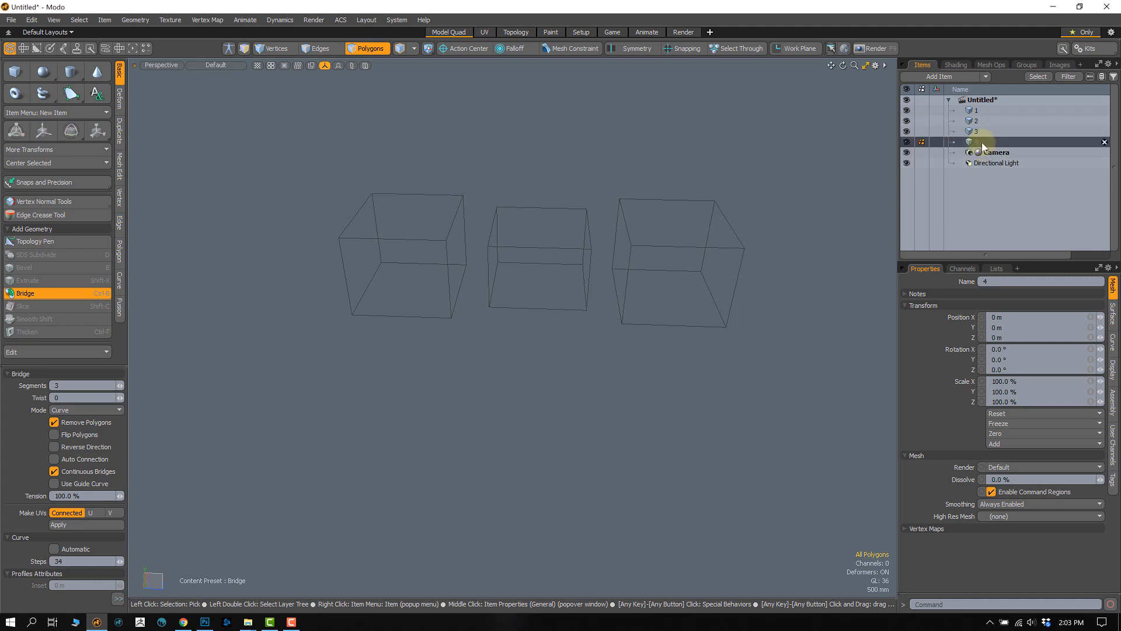
left_click_drag(980, 142, 979, 138)
Copy the middle cube's connected polygons from item 2 and paste them into item 4.
left_click(984, 132)
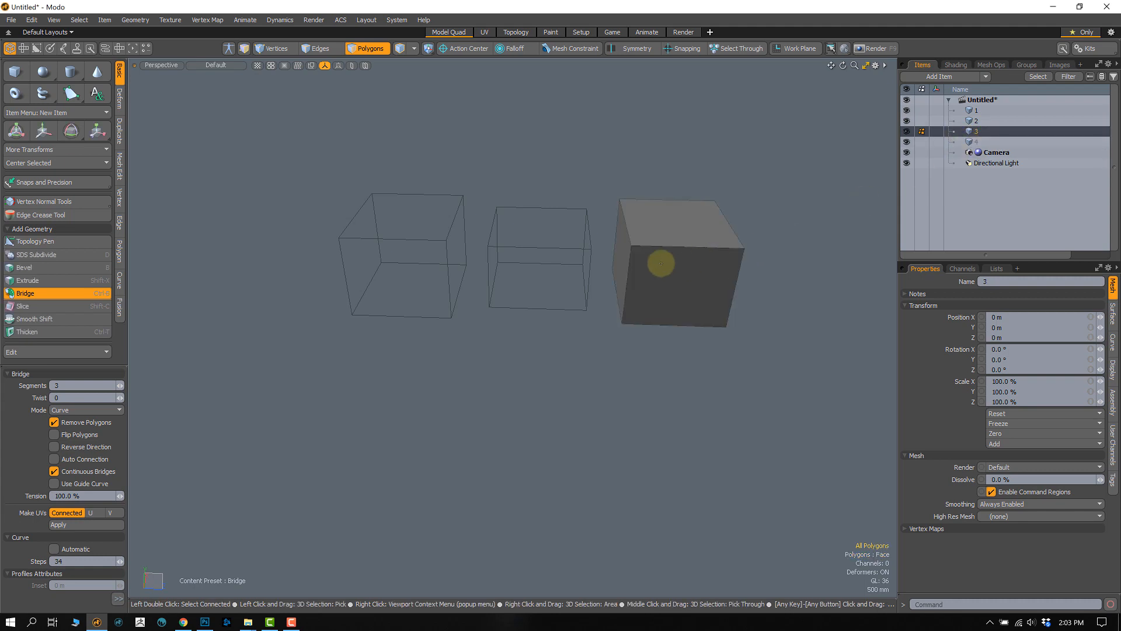
left_click(980, 120)
key("q")
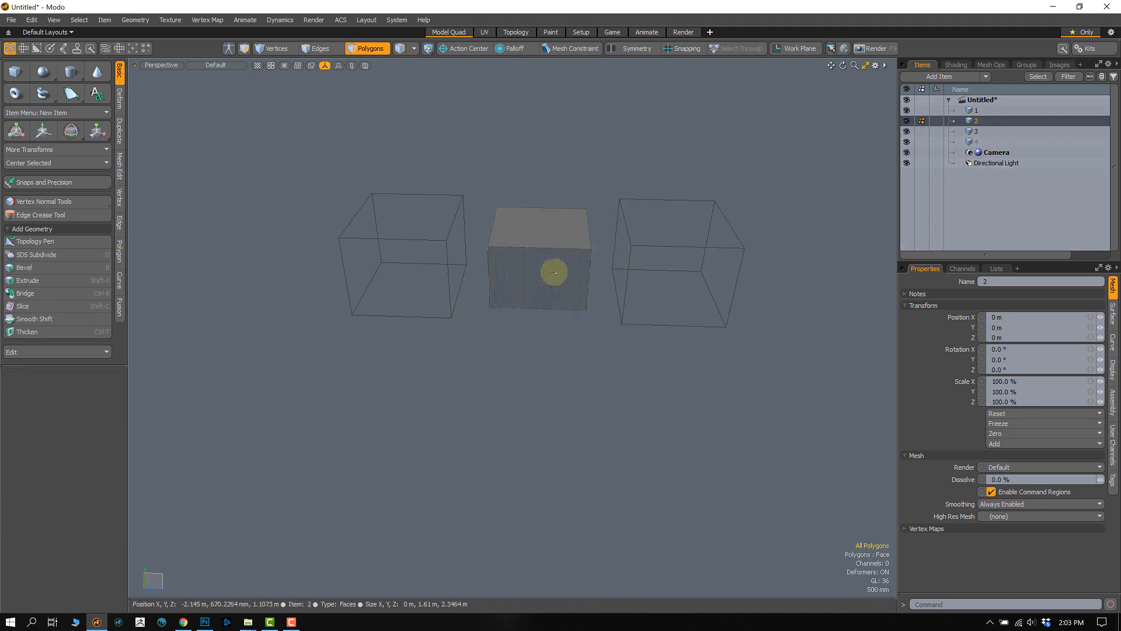
double_click(555, 271)
left_click(978, 142)
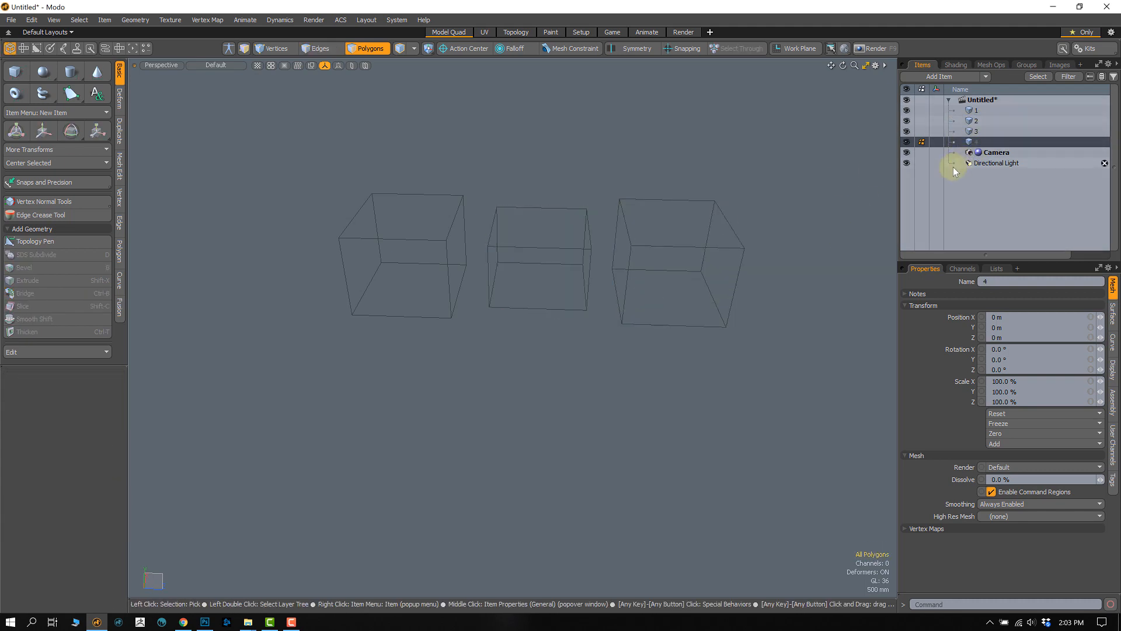
Move the pasted cube in item 4 sideways past item 3's cube to the end of the row and clear the selection.
left_click(562, 281)
double_click(562, 282)
key("w")
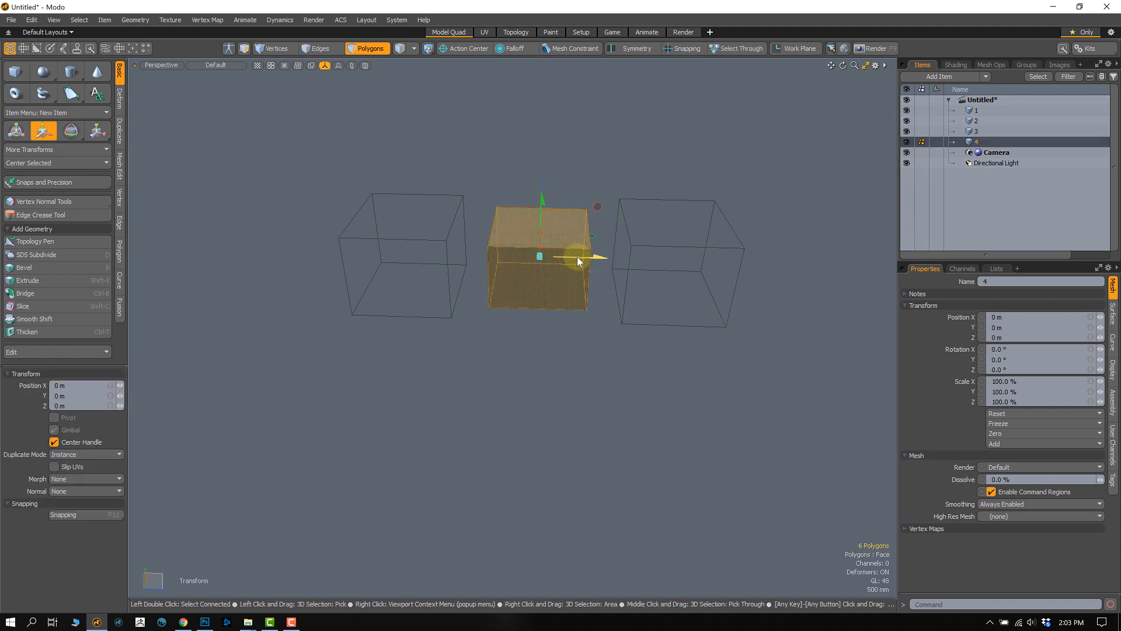
left_click_drag(575, 250, 796, 255)
left_click_drag(696, 286, 630, 295, "ctrl+alt")
left_click_drag(630, 295, 599, 336, "alt+shift")
key("q")
left_click(607, 380)
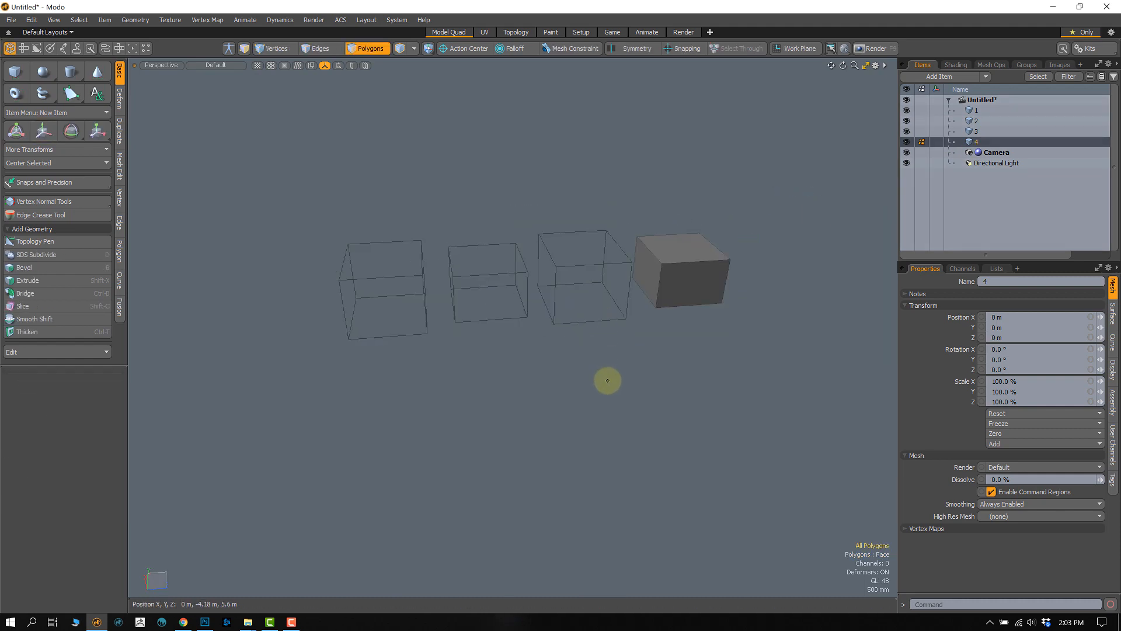
left_click_drag(607, 381, 597, 307, "alt")
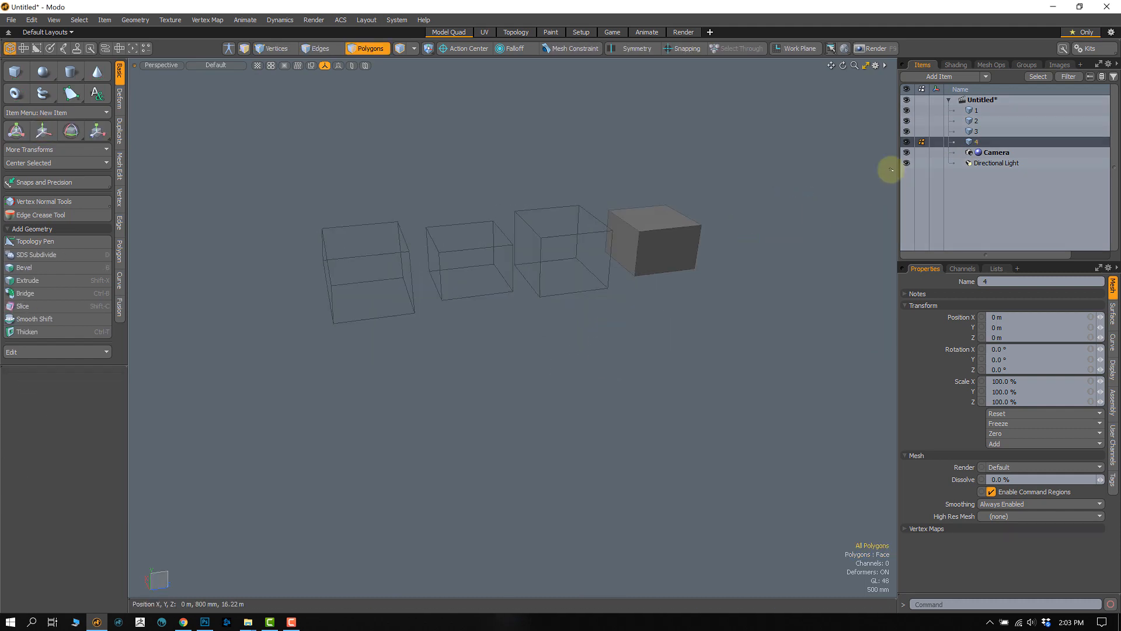
Select mesh items 1 through 4 together as one range.
left_click(977, 110)
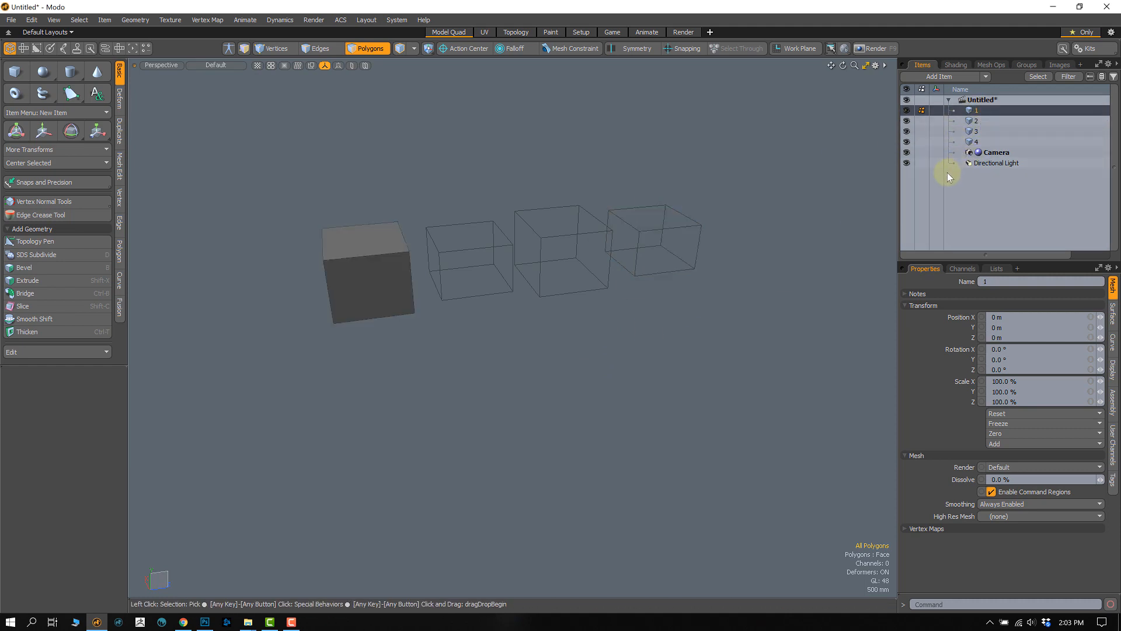
left_click(979, 132, "shift")
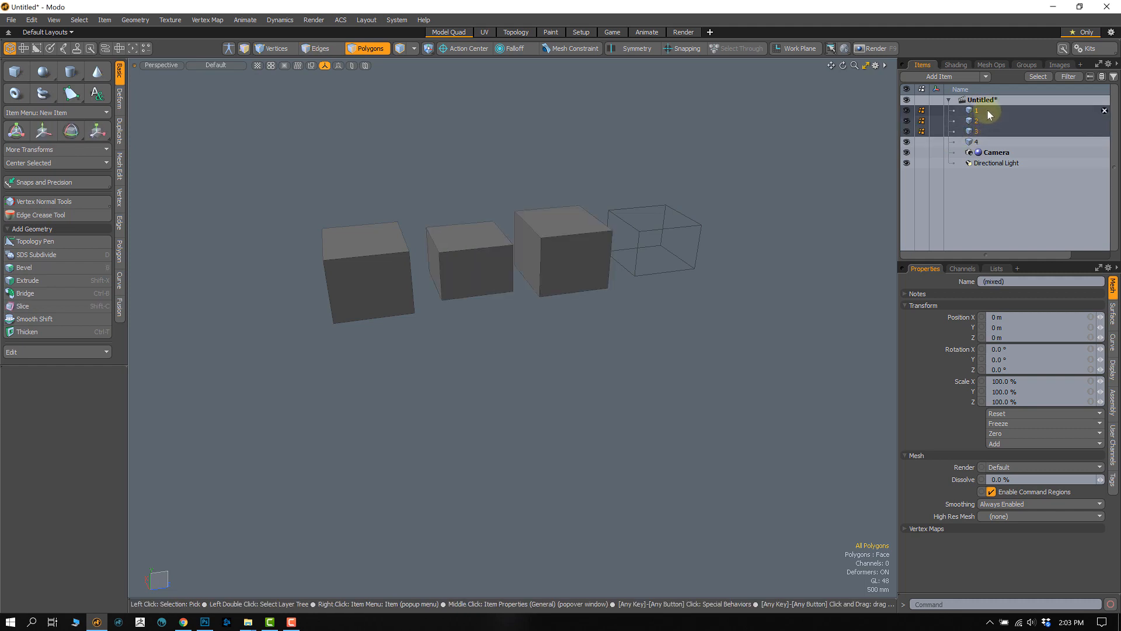
left_click(987, 110)
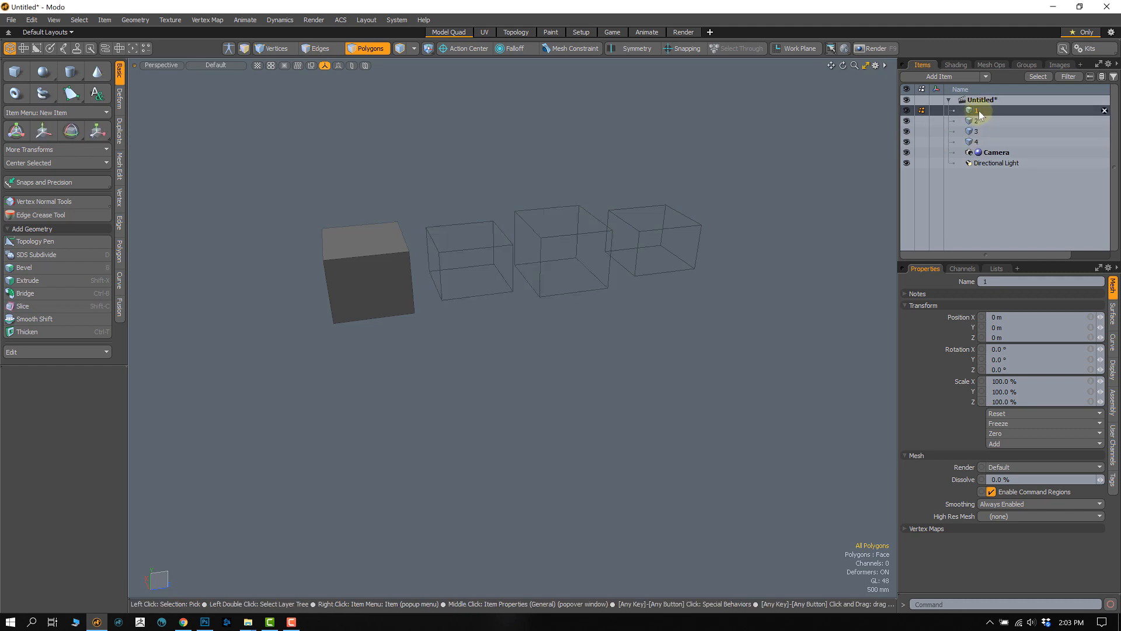
left_click(980, 141, "shift")
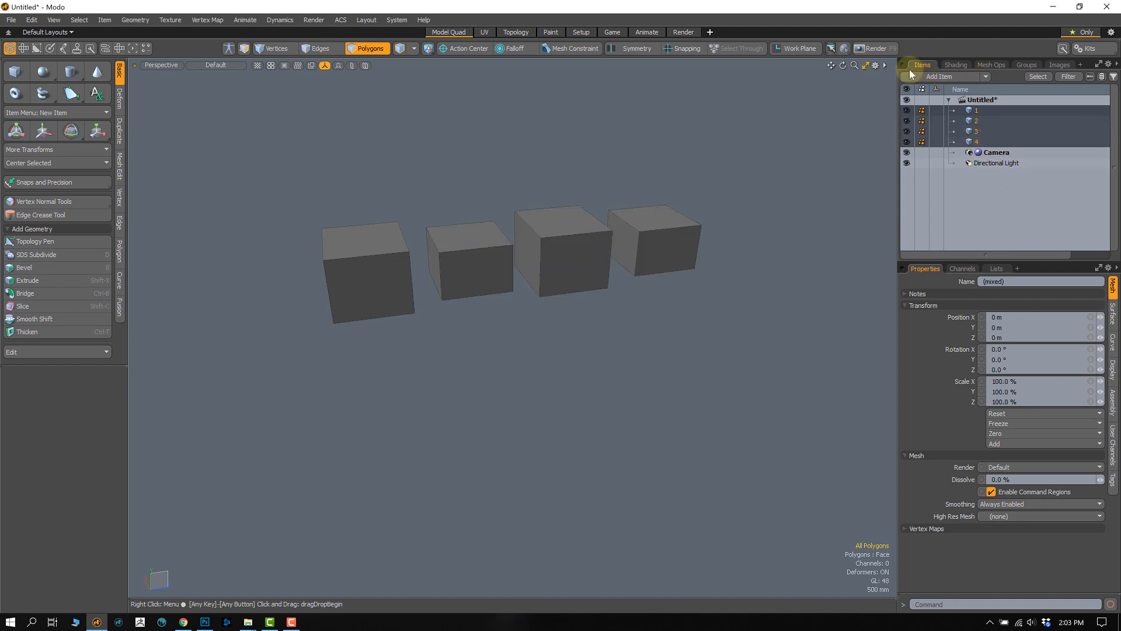
Raise the top polygons of all four cubes about 2.66 m along Y and clear the selection.
left_click(378, 274)
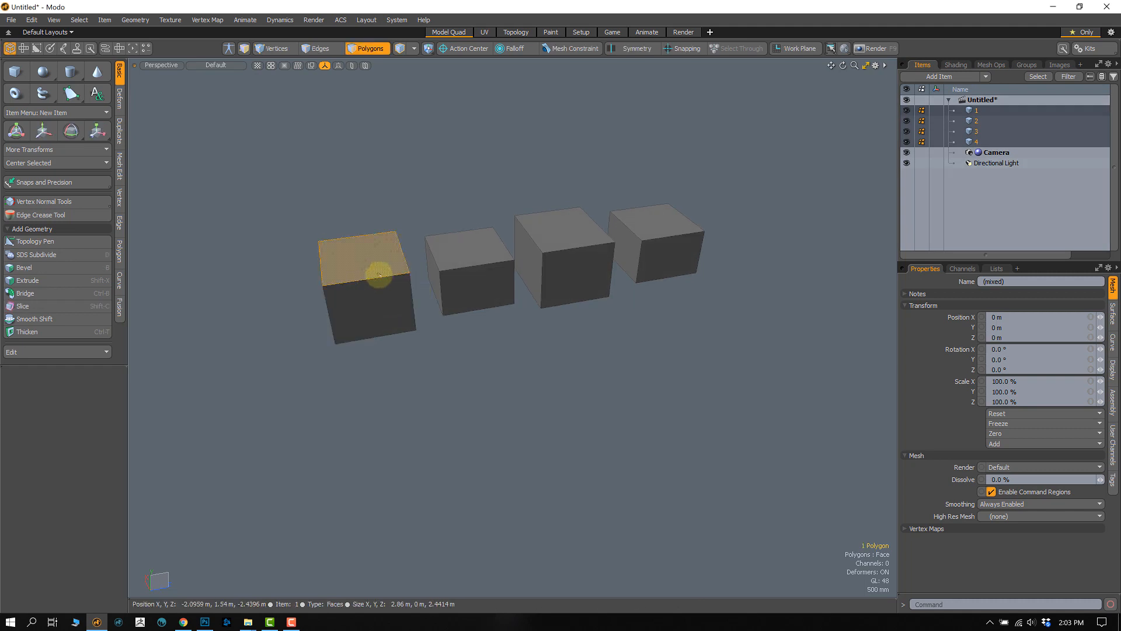
left_click(467, 248, "shift")
left_click(560, 229, "shift")
left_click(652, 225, "shift")
key("w")
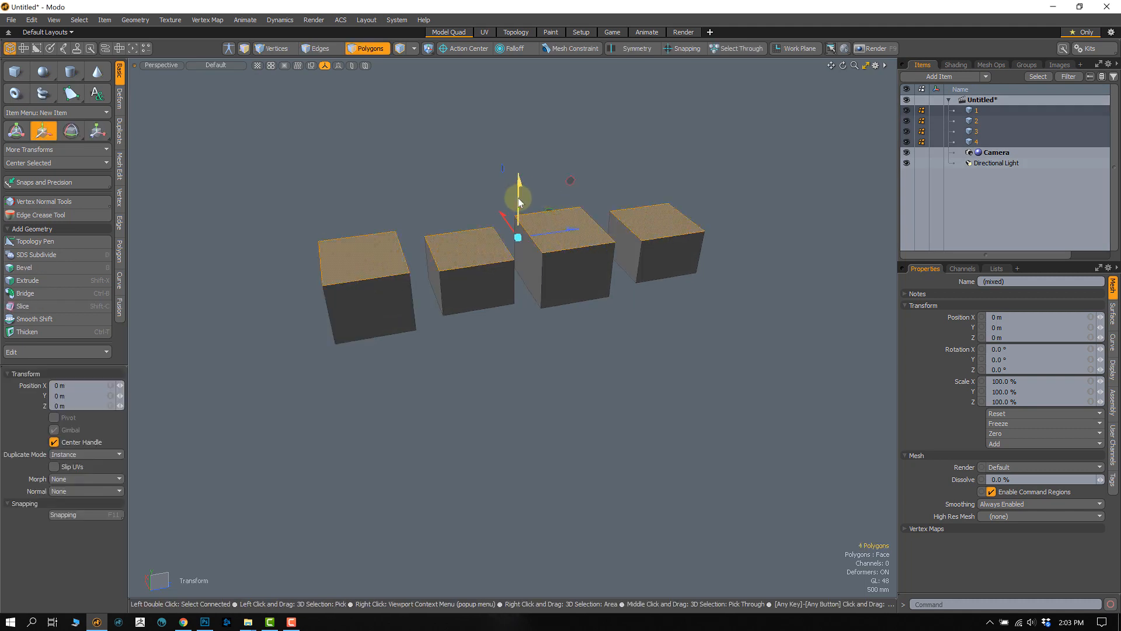
left_click_drag(519, 201, 528, 109)
mouse_move(515, 250)
left_mouse_down("alt")
mouse_move(535, 253)
mouse_move(528, 259)
left_mouse_up("alt")
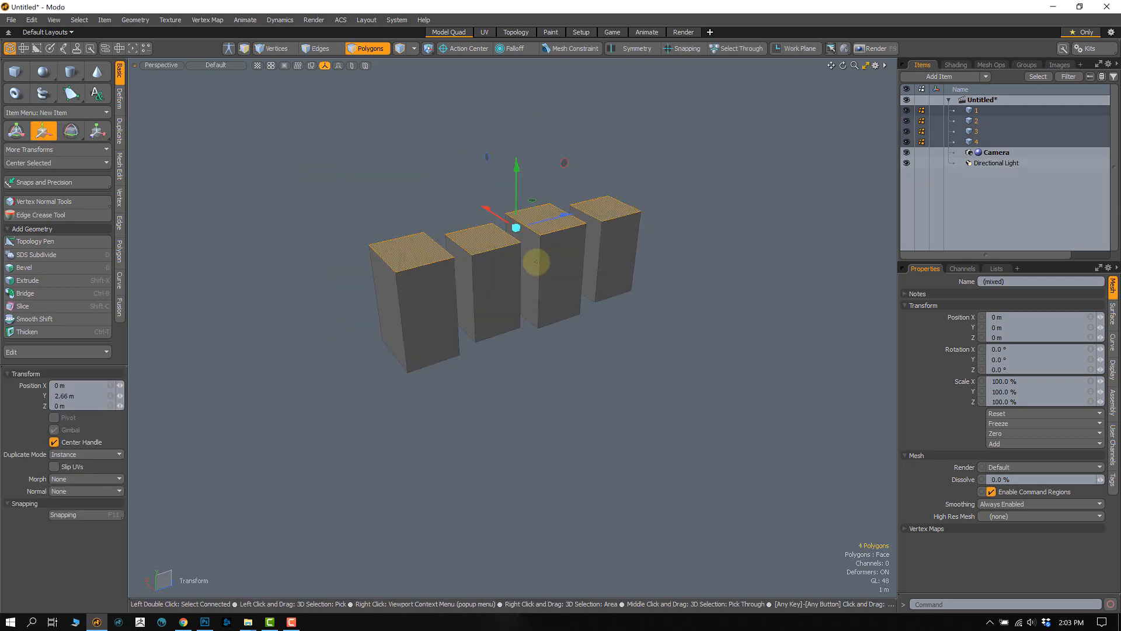
key("q")
left_click(736, 211)
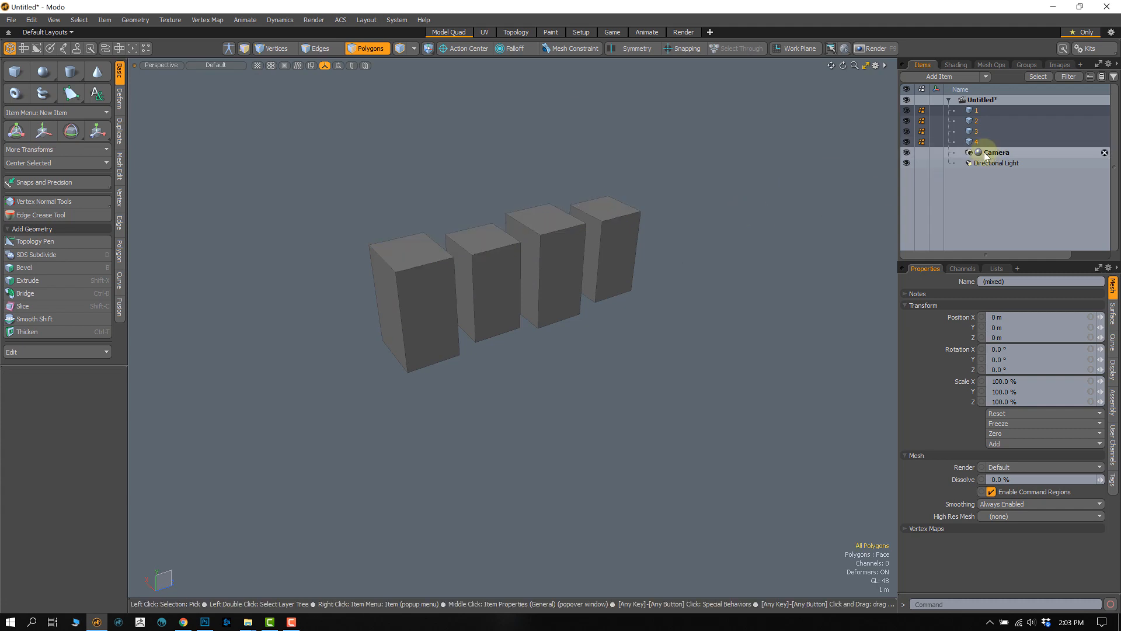
Select only items 1 and 3, lower both their top polygons to make them shorter than their neighbours, and clear the selection.
left_click(980, 111)
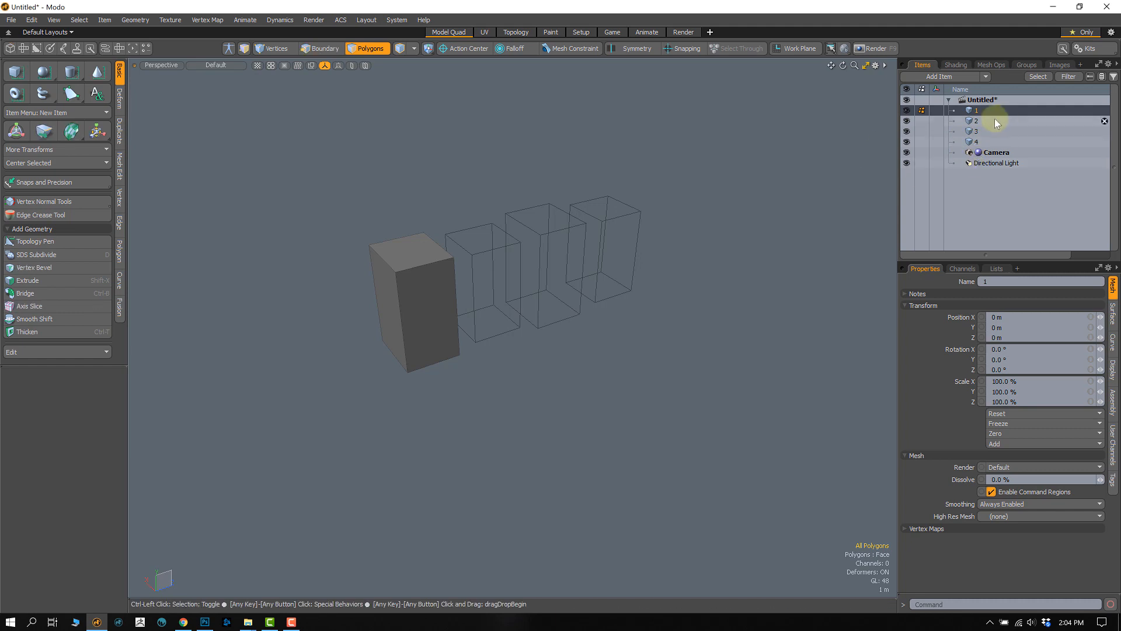
left_click(977, 132, "ctrl")
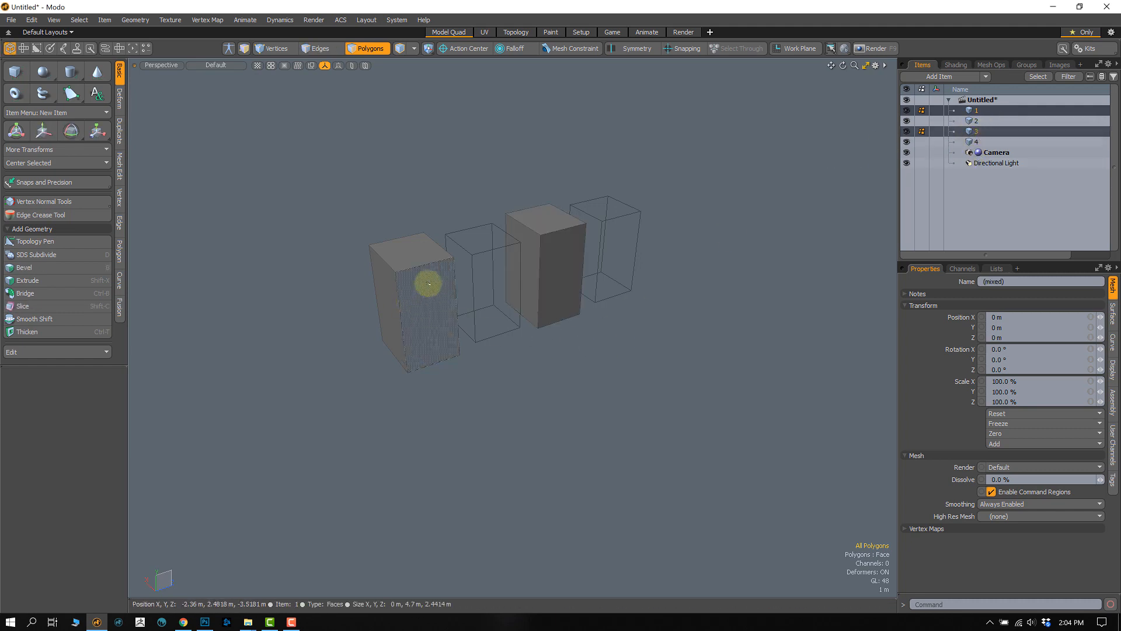
left_click_drag(523, 281, 489, 282, "alt")
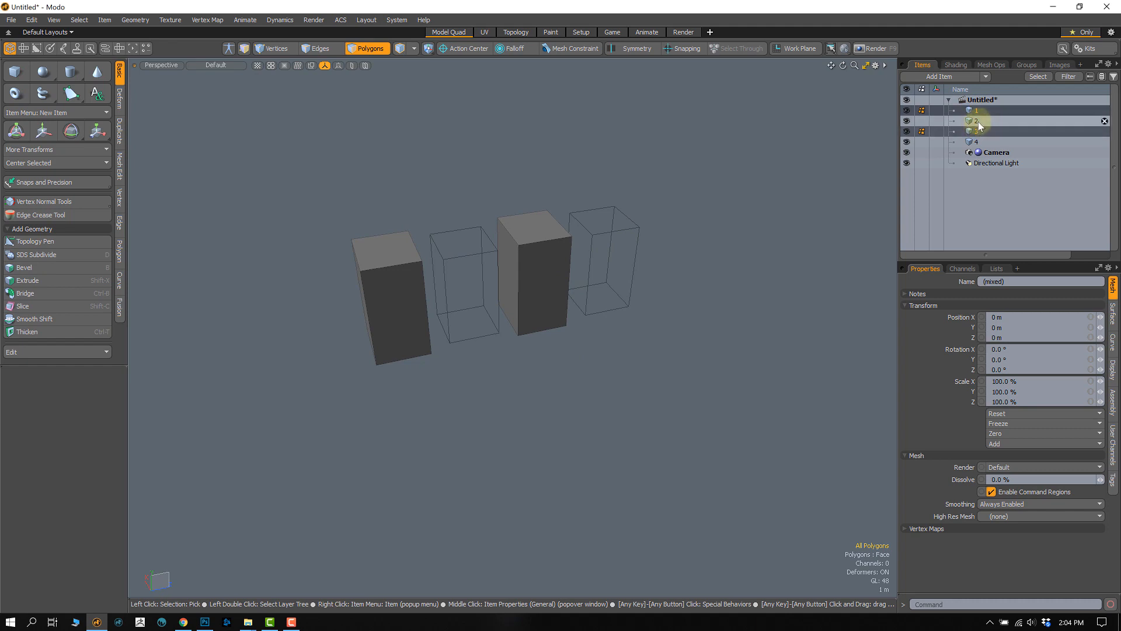
left_click(387, 248)
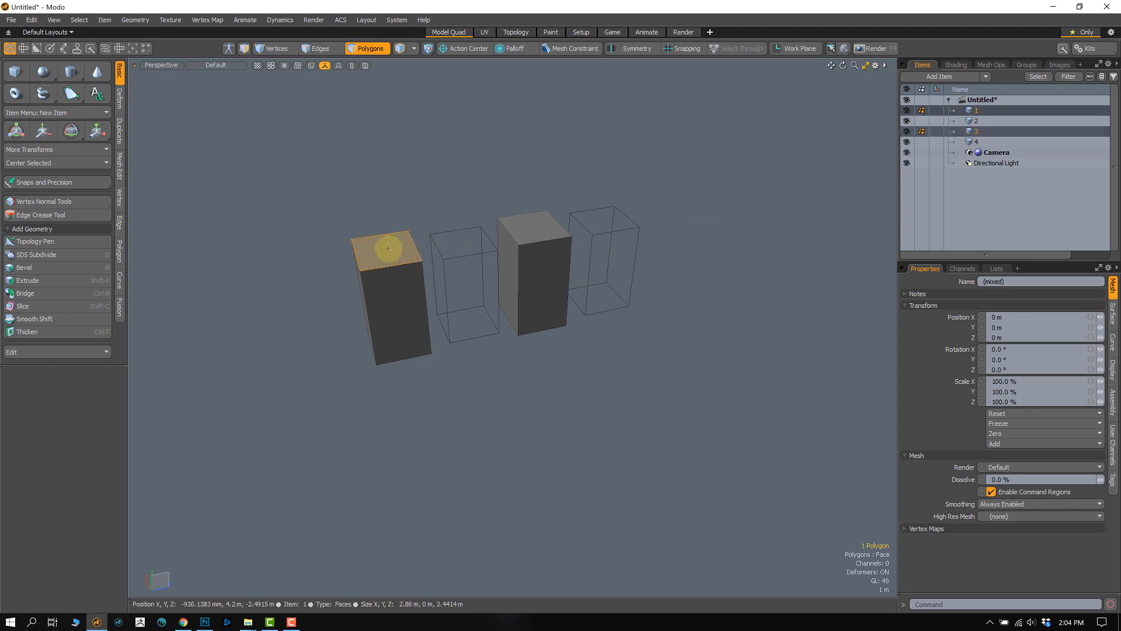
left_click(533, 240, "shift")
key("w")
left_click_drag(461, 222, 532, 272)
key("q")
left_click(595, 198)
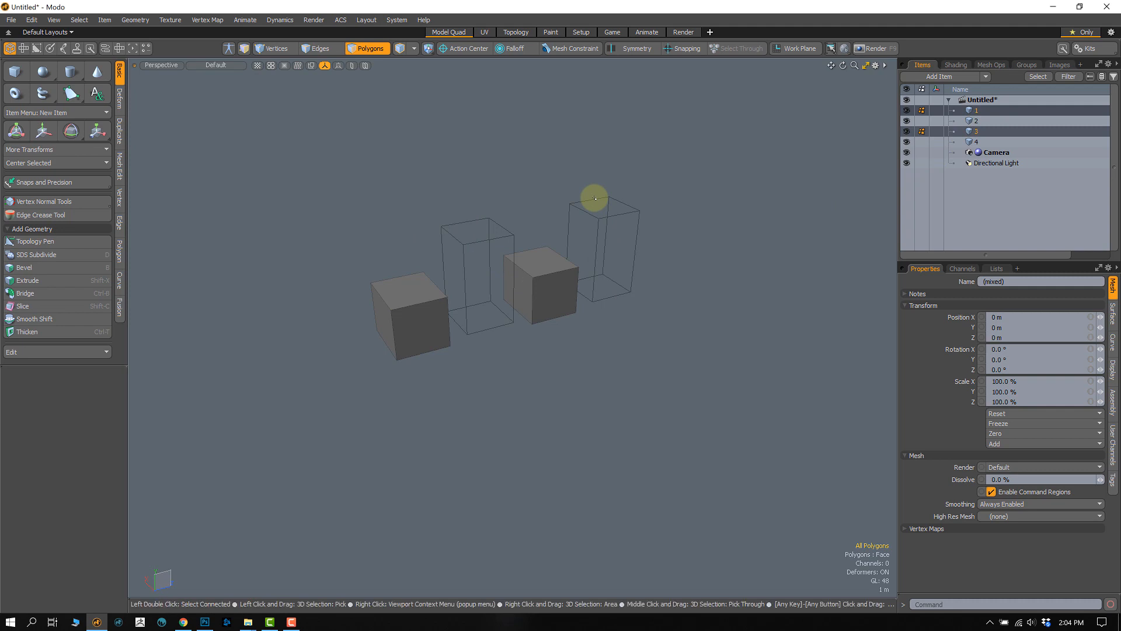
Compare item selections by choosing all four meshes together, the Camera, the Directional Light and item 4.
left_click(977, 141)
left_click(983, 110, "shift")
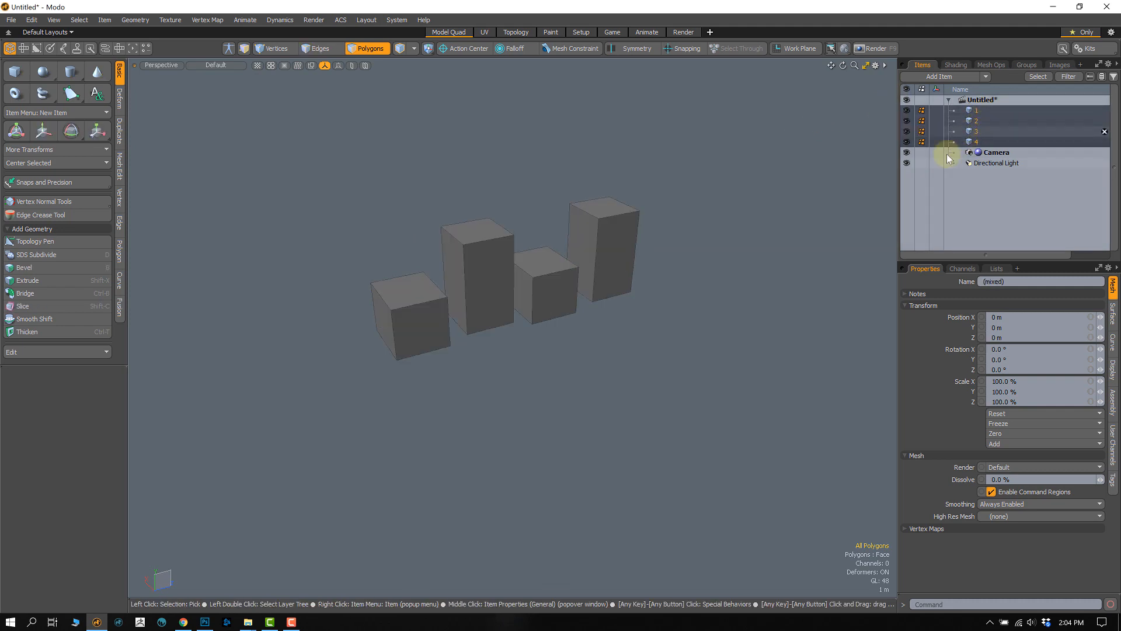
left_click(987, 153)
left_click(992, 163)
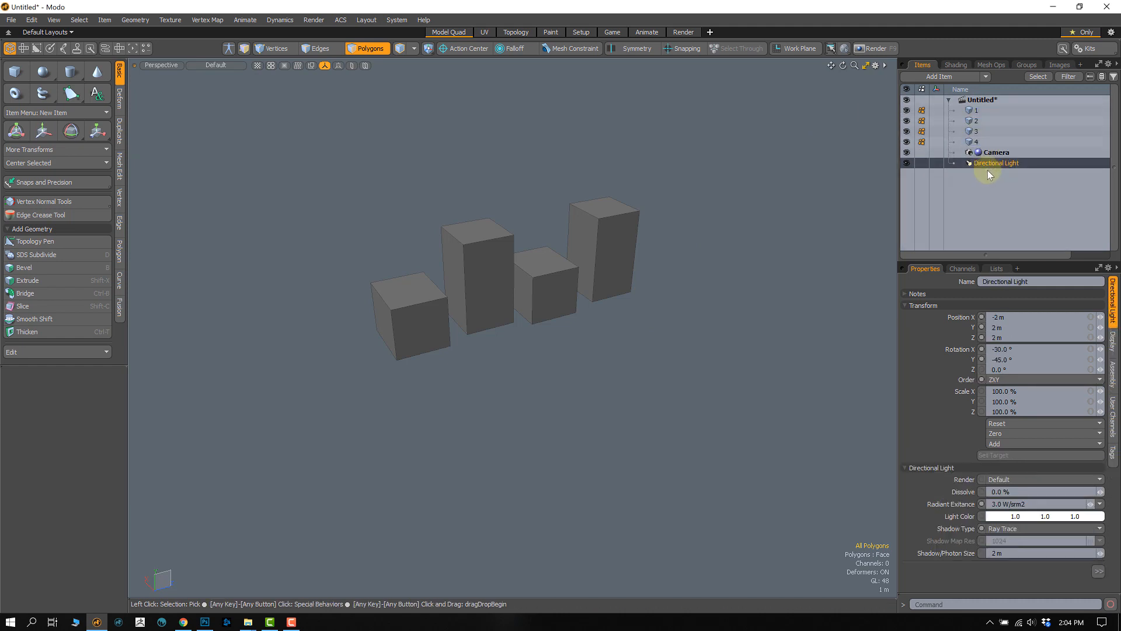
left_click(978, 143)
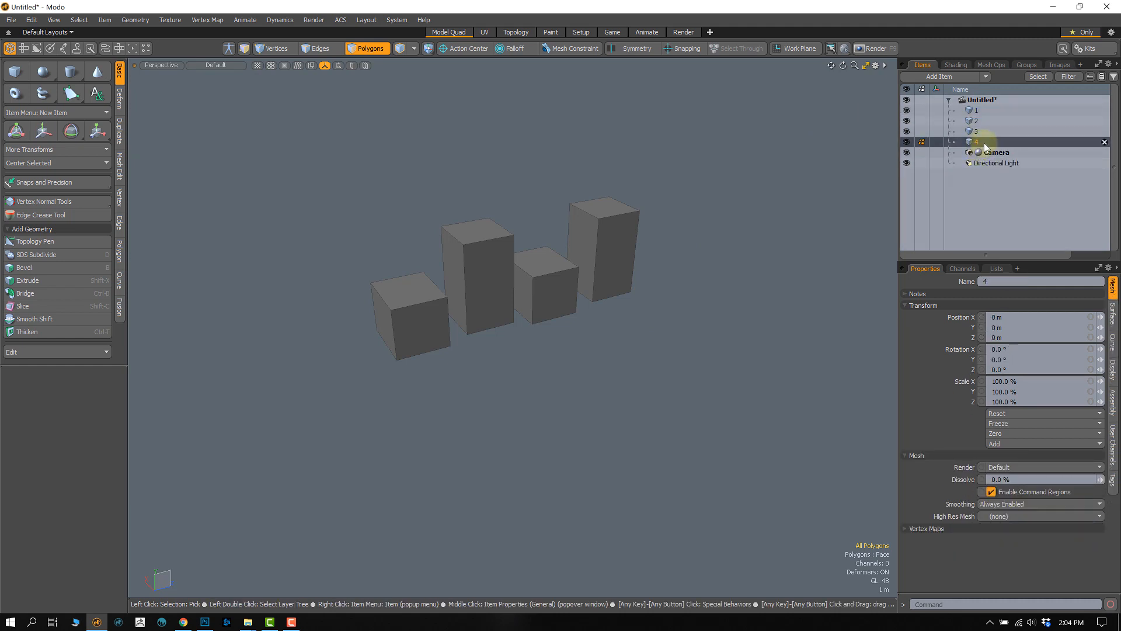
Select mesh item 1 alone and raise one of its top edges along Y so the top face slopes.
left_click(982, 153)
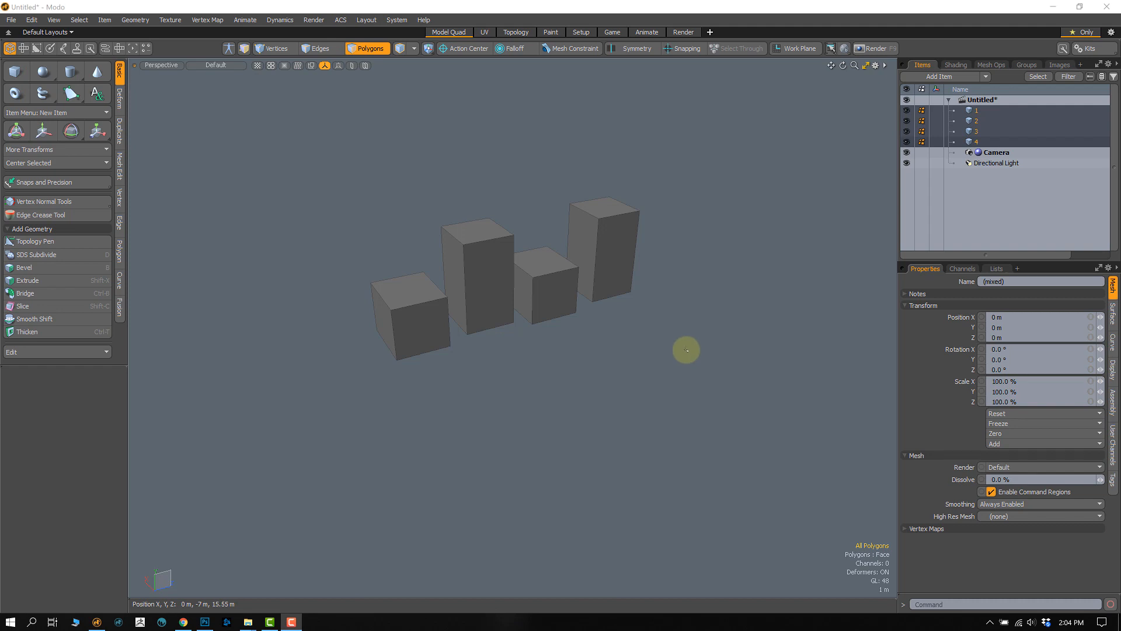
left_click(977, 110)
left_click_drag(473, 293, 510, 320, "alt")
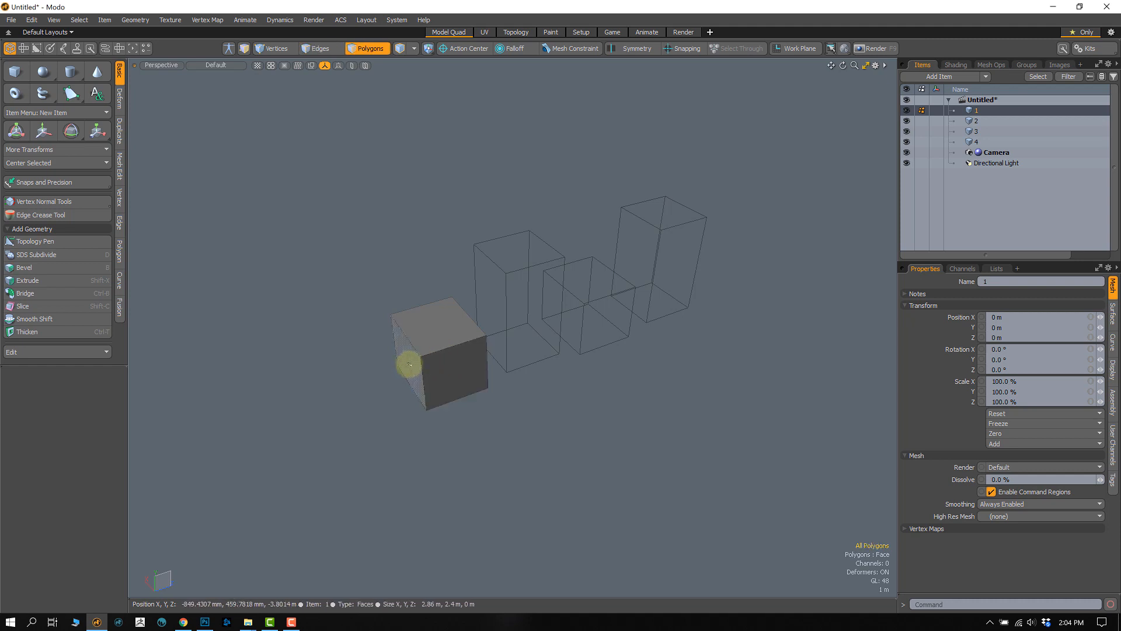
key("2")
left_click(401, 337)
key("w")
left_click_drag(402, 337, 388, 275, "alt")
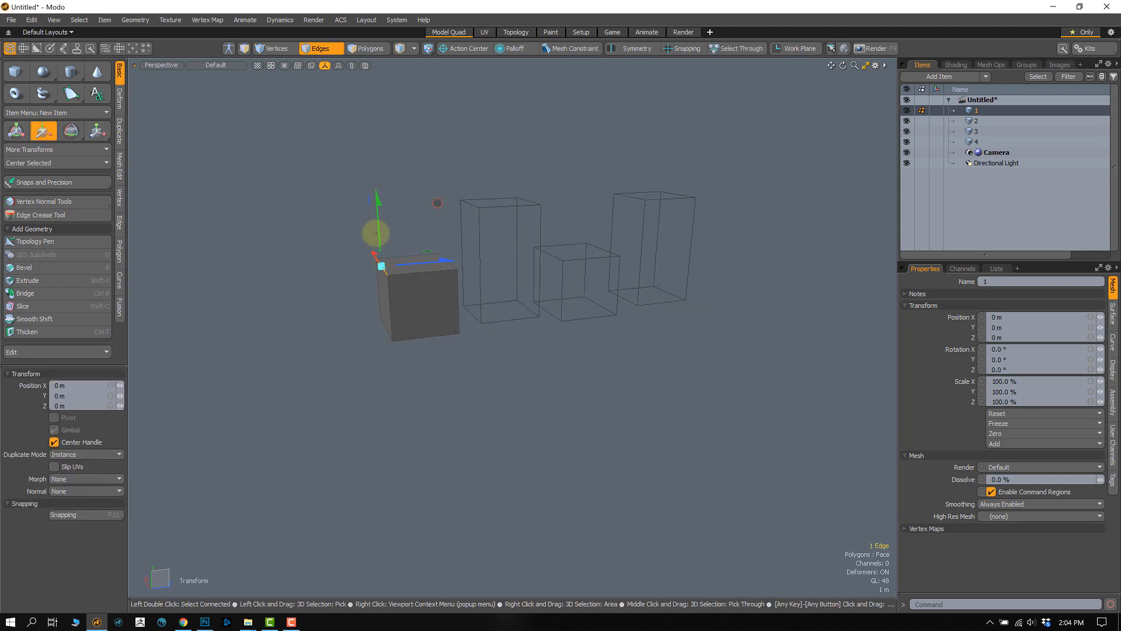
left_click_drag(378, 231, 378, 206)
left_click_drag(383, 253, 415, 263, "alt")
Select all connected polygons of mesh item 1.
key("1")
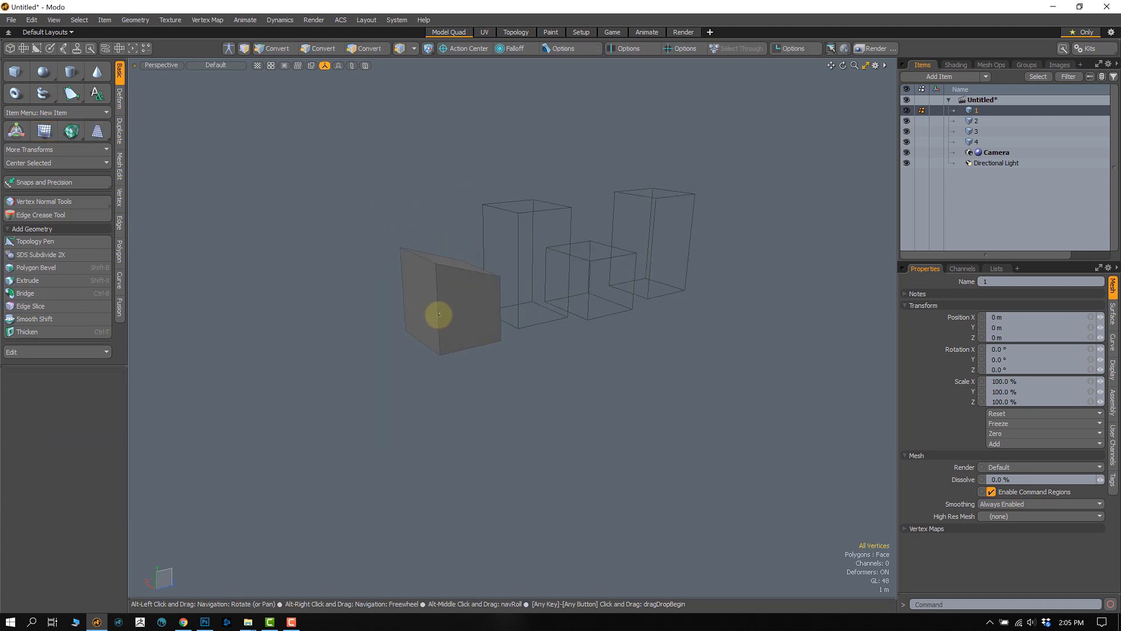
left_click_drag(439, 315, 409, 336, "alt")
key("3")
double_click(432, 340)
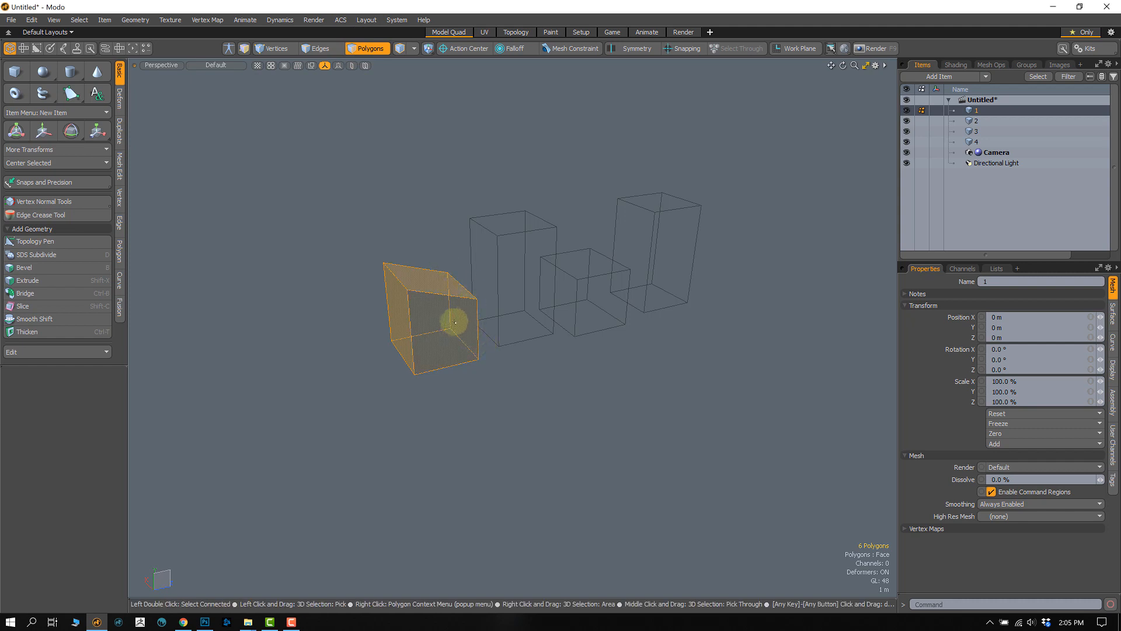
scroll(430, 336, "up", 3)
Select a single top corner vertex of item 1, then extend the selection to all eight of its vertices.
key("1")
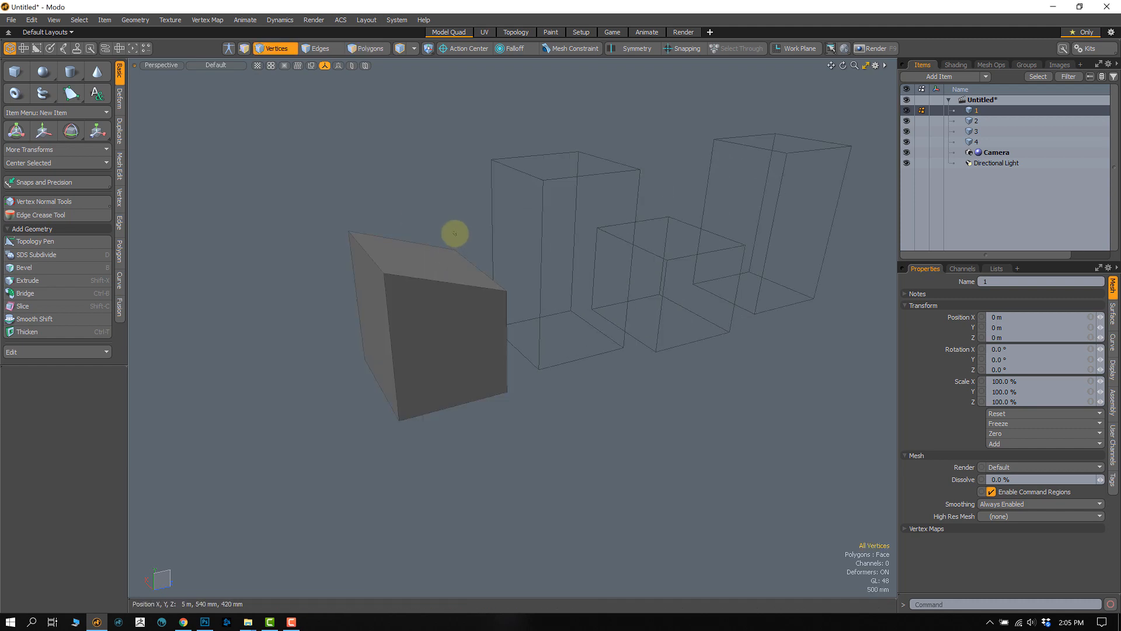
mouse_move(444, 244)
right_mouse_down()
mouse_move(493, 261)
mouse_move(480, 272)
right_mouse_up()
scroll(468, 293, "up", 3)
key("shift+a")
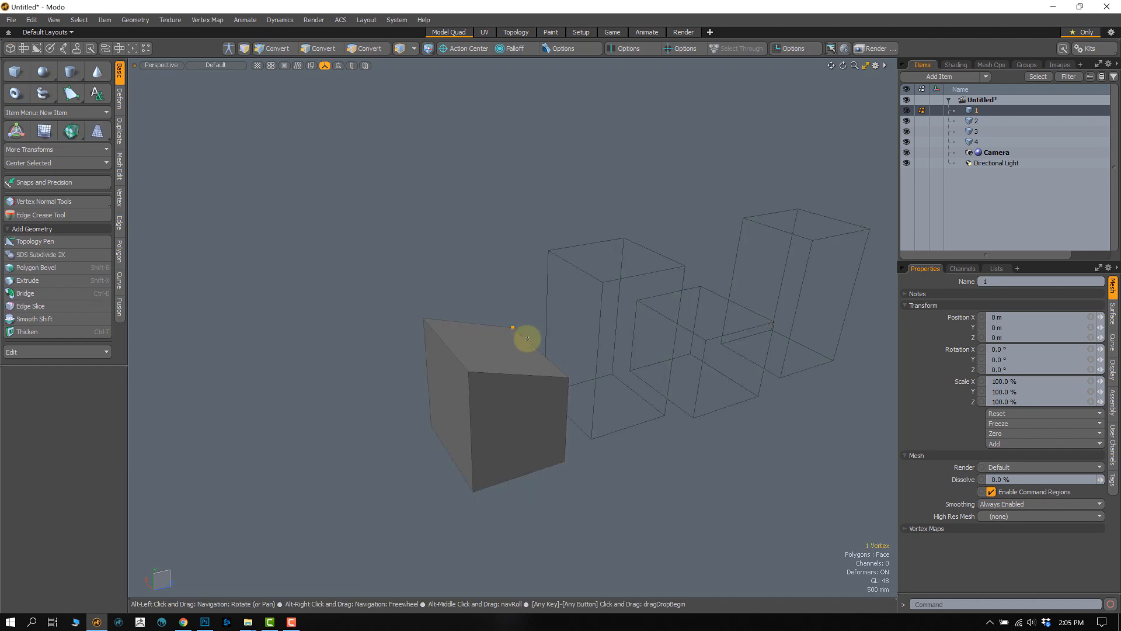
scroll(526, 341, "up", 5)
left_click_drag(526, 340, 494, 386, "alt")
scroll(488, 278, "down", 5)
right_click_drag(613, 216, 632, 301)
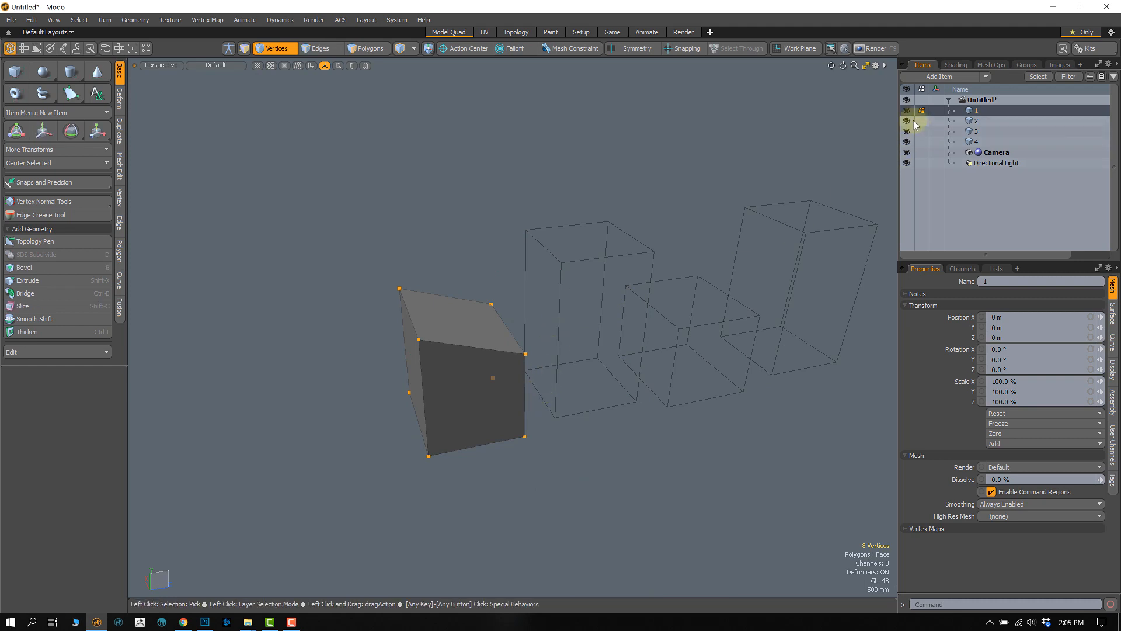
Create a new mesh item, paste item 1's copied vertices into it and clear the selection.
key("n")
key("ctrl+v")
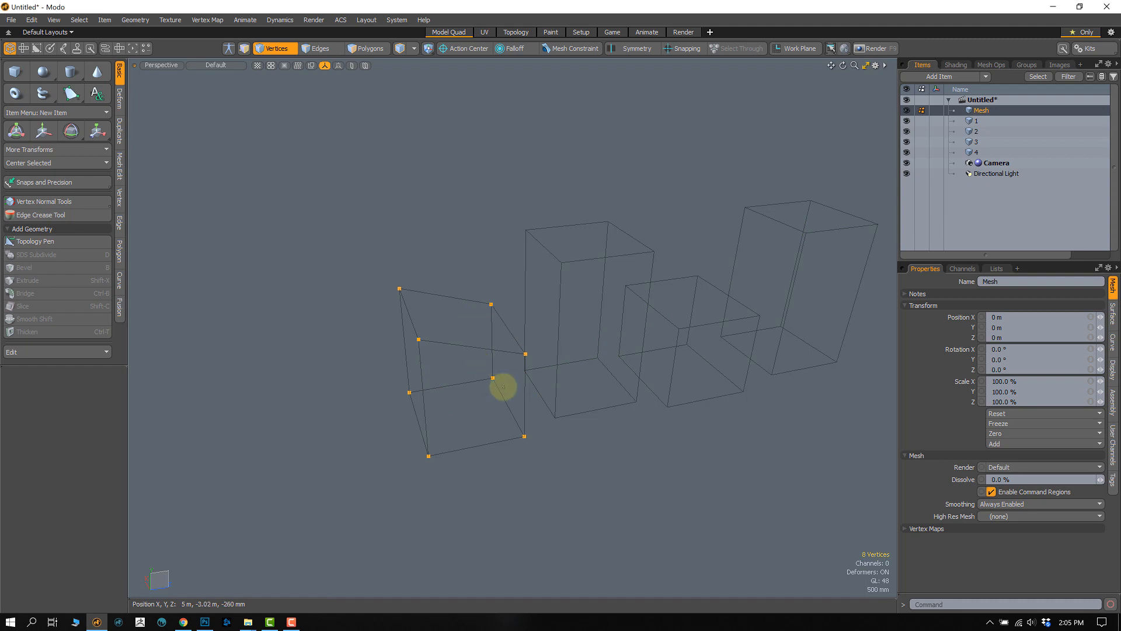
left_click(591, 437)
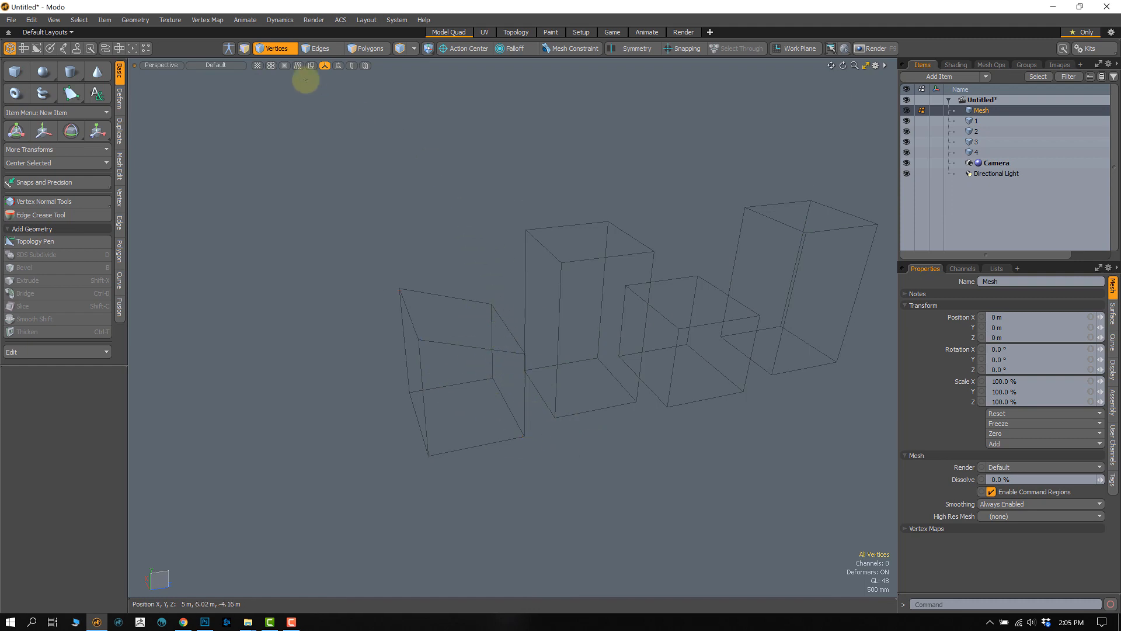
Check the pasted mesh for edges and polygons, then return to vertex selection.
left_click(321, 49)
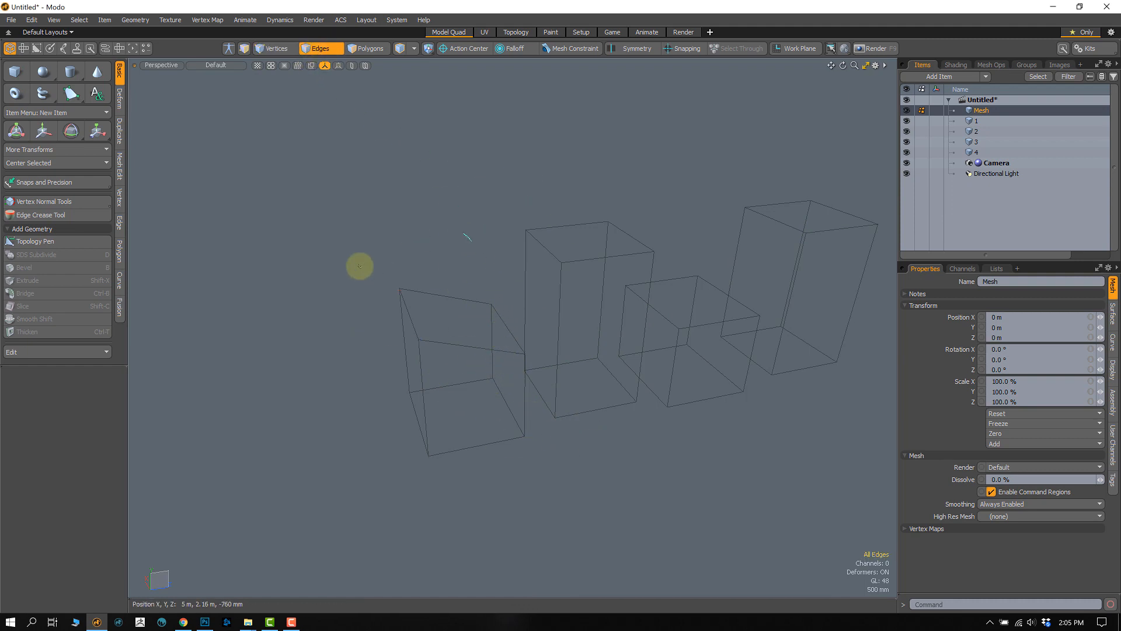
left_click(368, 49)
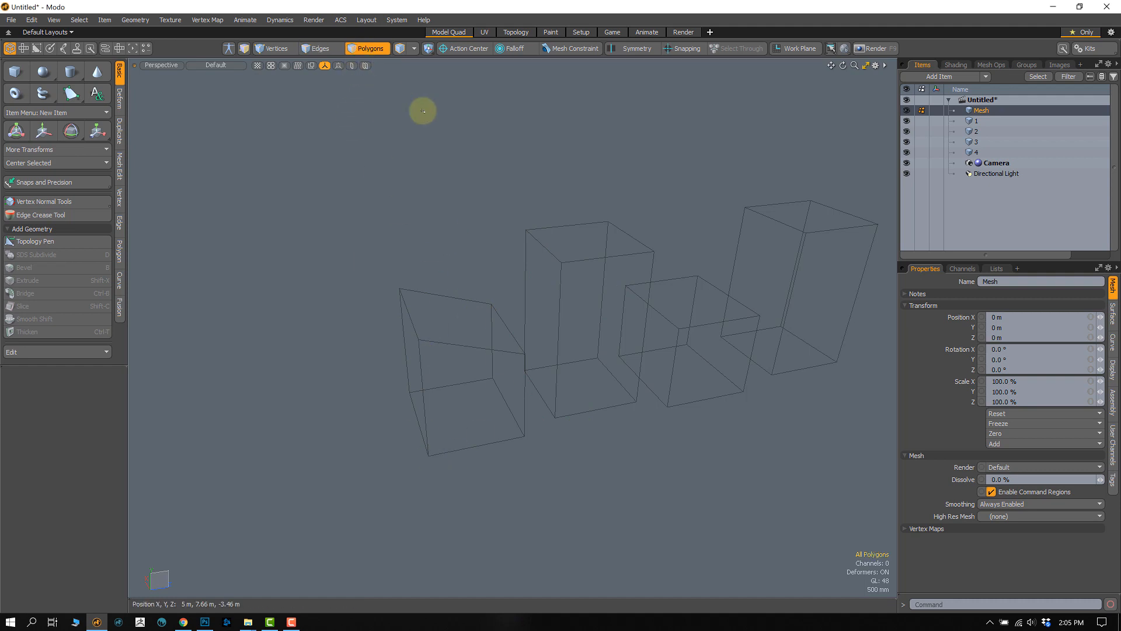
right_click_drag(504, 180, 625, 447)
left_click(276, 49)
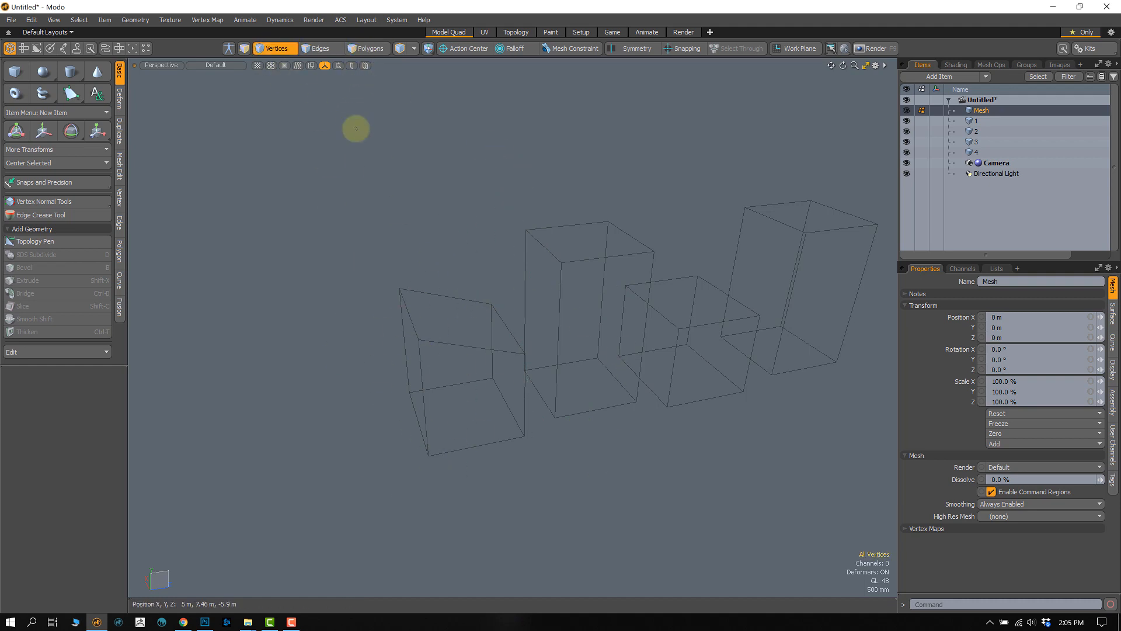
Select seven vertices of the pasted mesh, move them well away from item 1 and select them again.
left_click(399, 288)
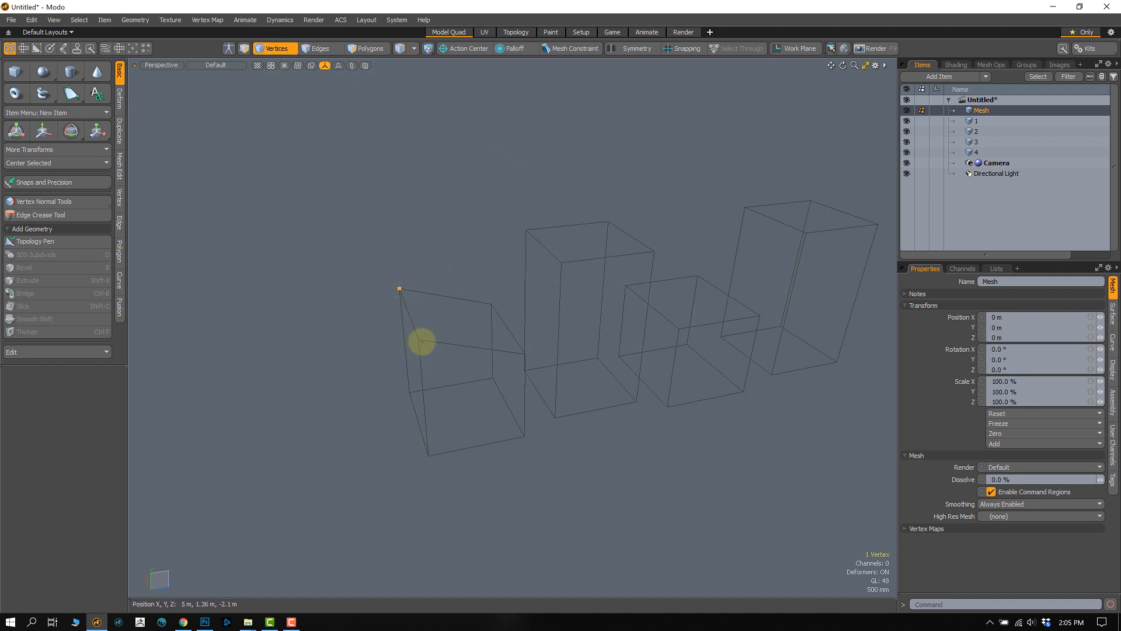
left_click(419, 340, "shift")
left_click(428, 455, "shift")
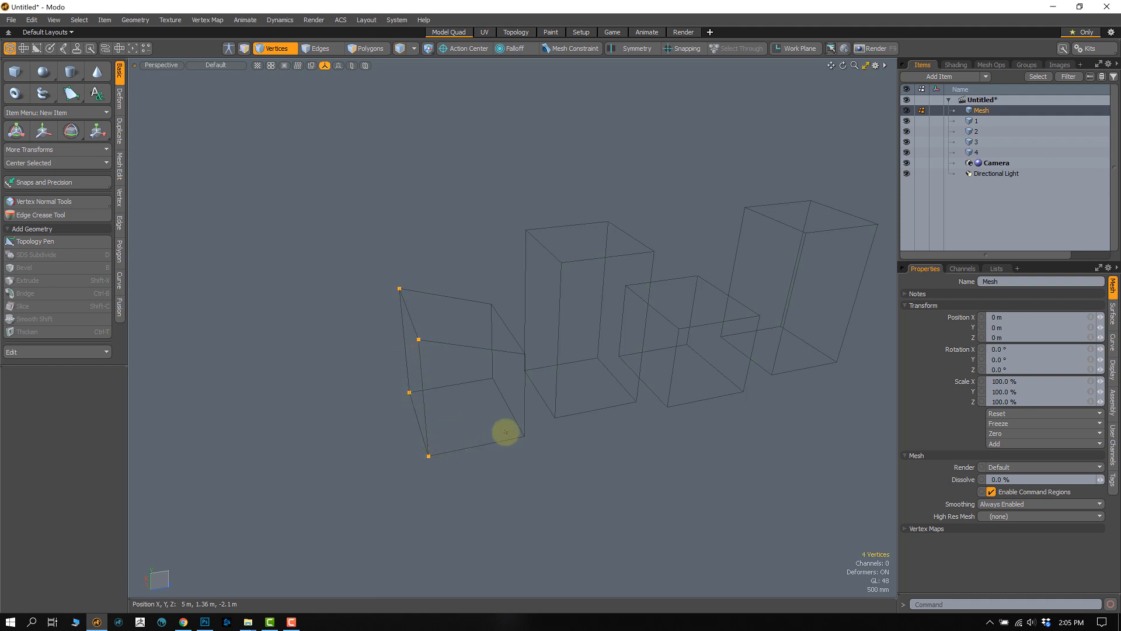
left_click(525, 353, "shift")
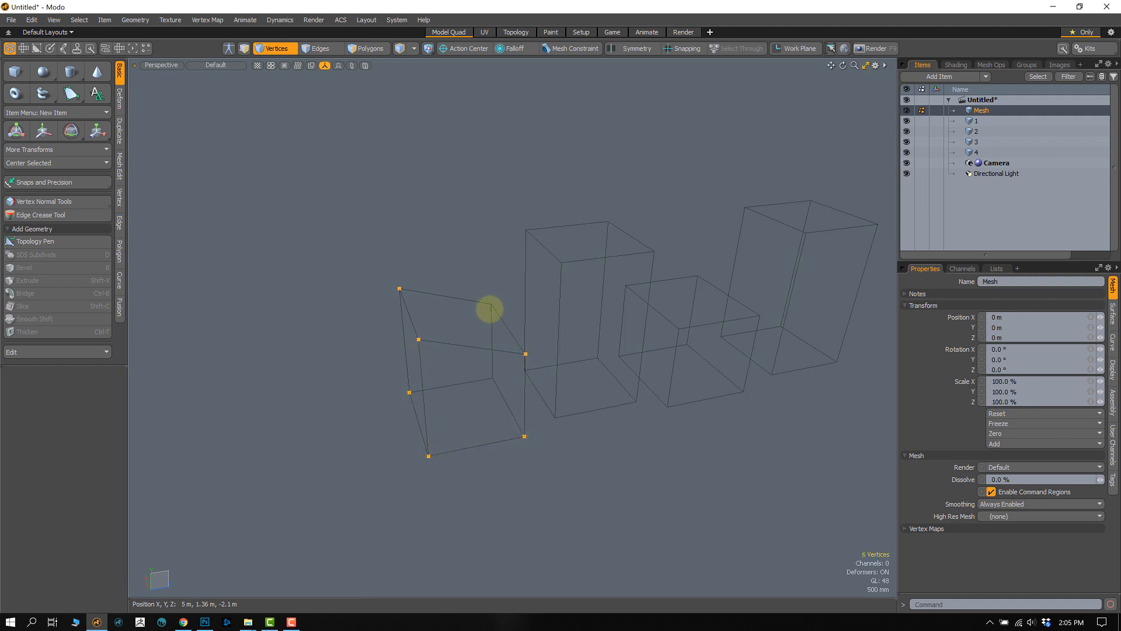
left_click(492, 304, "shift")
key("w")
left_click_drag(493, 358, 430, 316)
key("q")
mouse_move(430, 229)
left_mouse_down("alt")
mouse_move(405, 260)
mouse_move(550, 363)
mouse_move(500, 348)
mouse_move(420, 285)
mouse_move(412, 301)
left_mouse_up("alt")
left_click(435, 319)
mouse_move(473, 192)
right_mouse_down()
mouse_move(523, 301)
mouse_move(519, 289)
right_mouse_up()
mouse_move(466, 377)
left_mouse_down("alt")
mouse_move(478, 350)
mouse_move(453, 320)
left_mouse_up("alt")
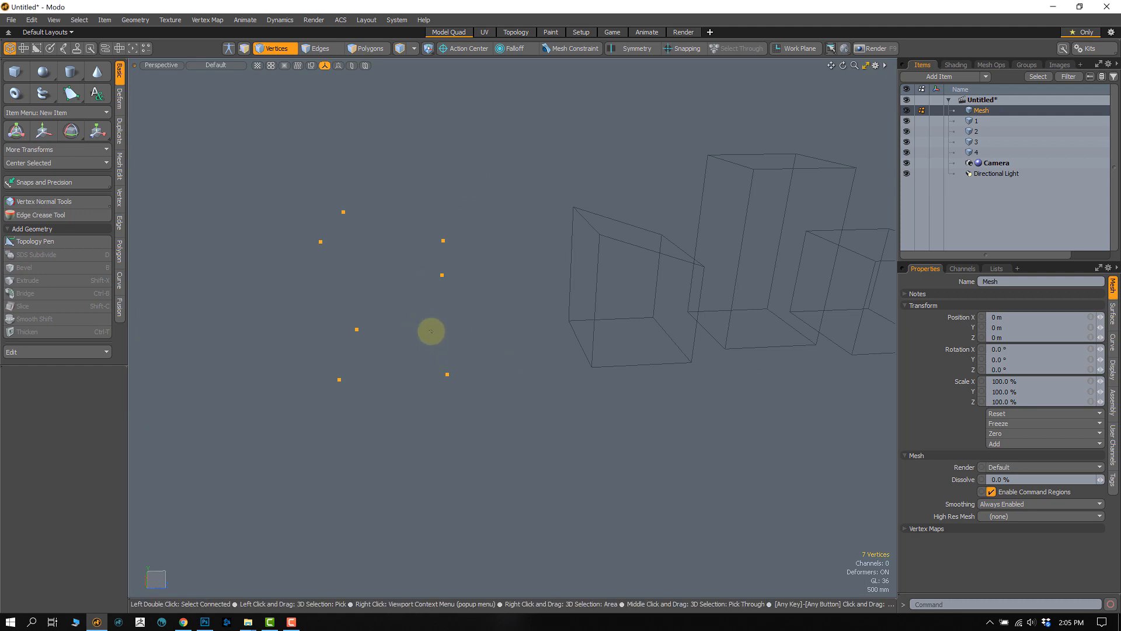
Compare the pasted mesh with item 1 and in polygon and vertex modes, then delete the vertex-only mesh item.
left_click(981, 120)
left_click(993, 111)
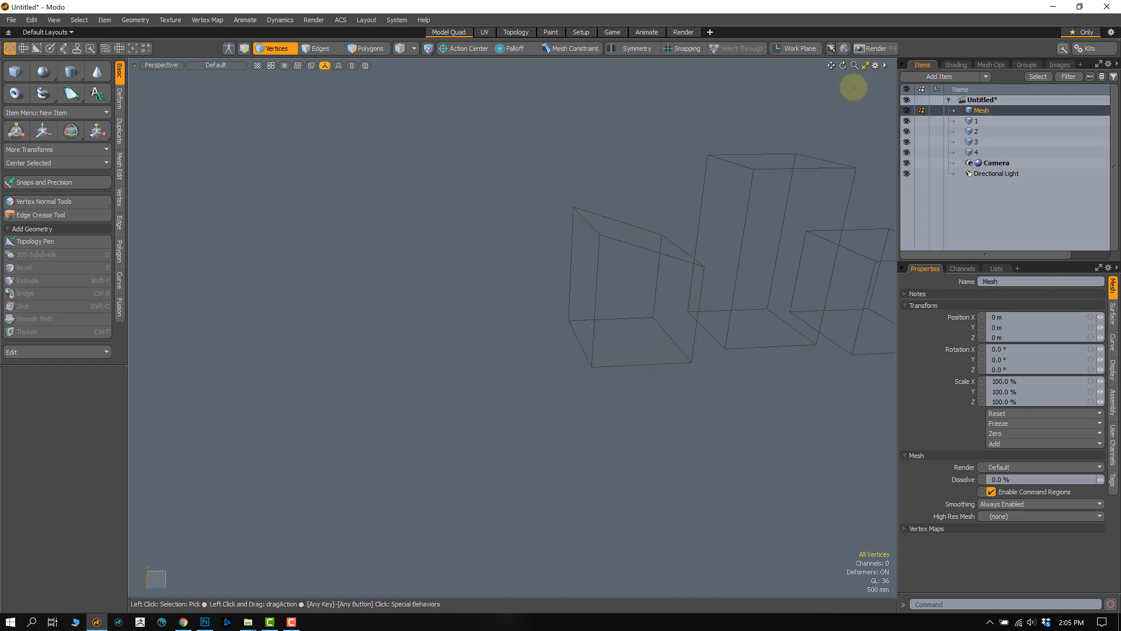
left_click(368, 50)
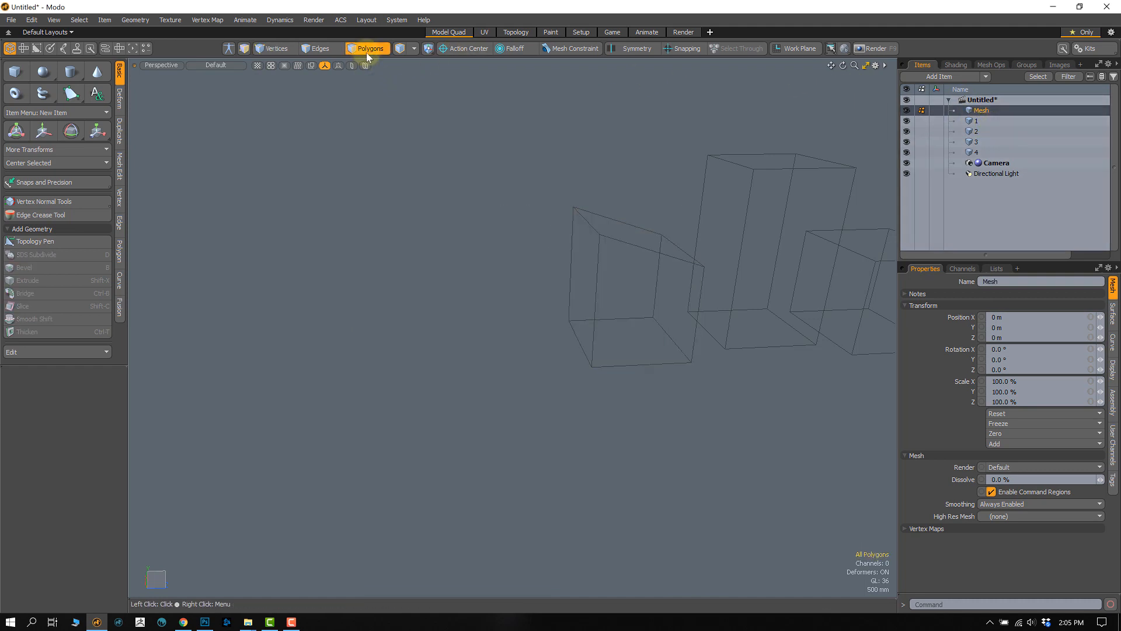
left_click(273, 50)
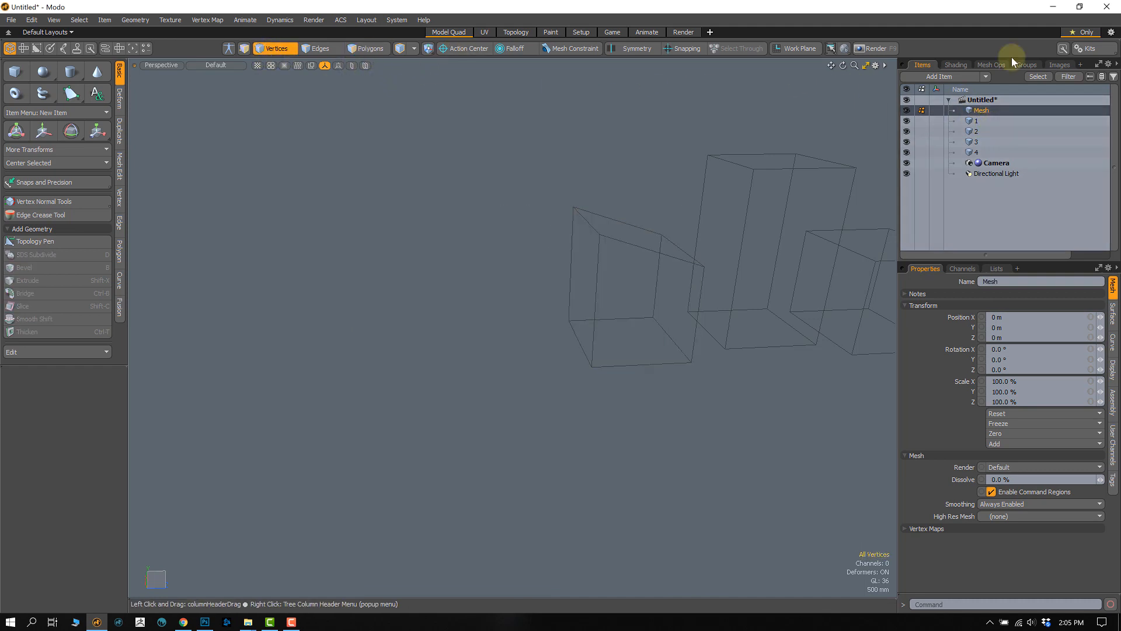
left_click(1105, 110)
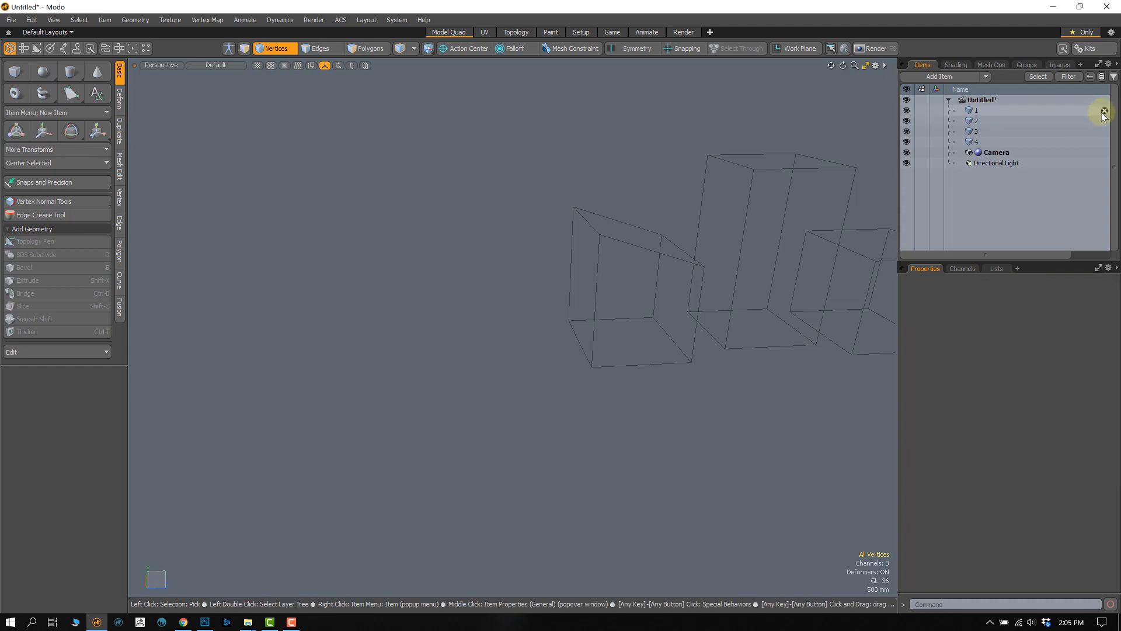
Make mesh item 1 the active mesh again, with all four blocks in view.
left_click(979, 113)
left_click_drag(541, 437, 280, 506, "alt+shift")
scroll(527, 461, "down", 3)
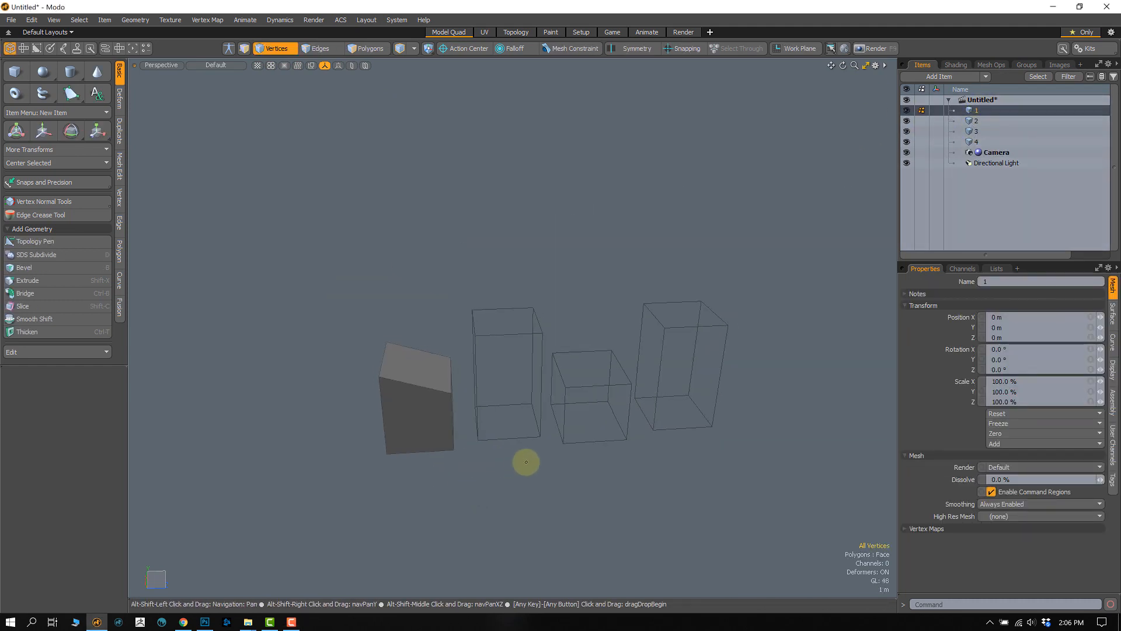
left_click_drag(526, 462, 500, 443, "alt+shift")
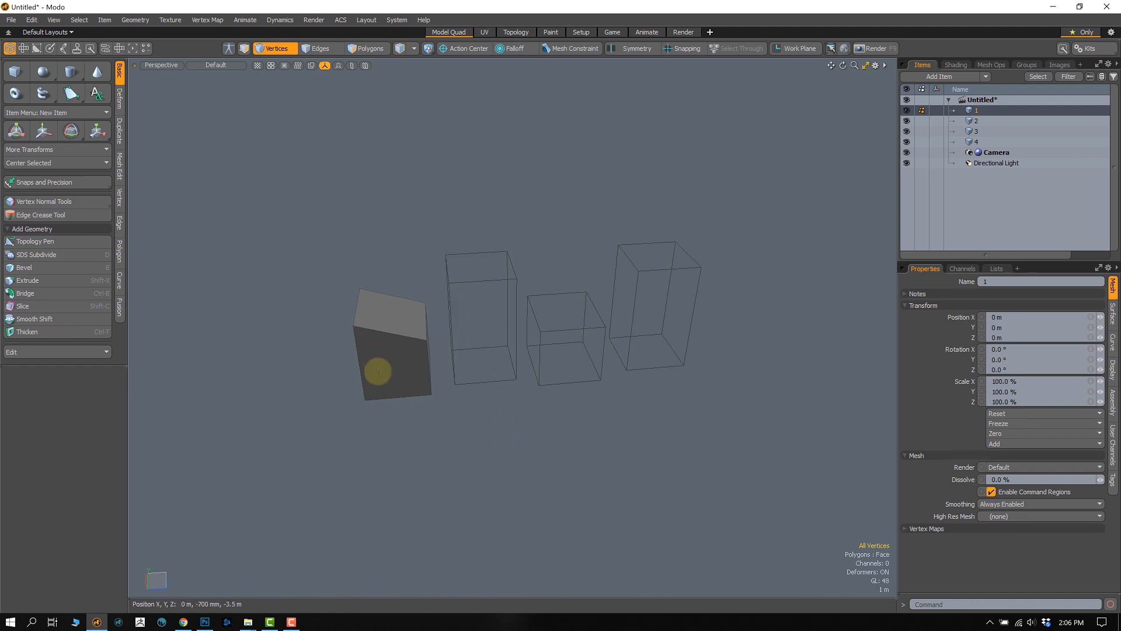
Switch to item selection mode and select item 1 as a whole in the viewport.
key("5")
left_click(373, 157)
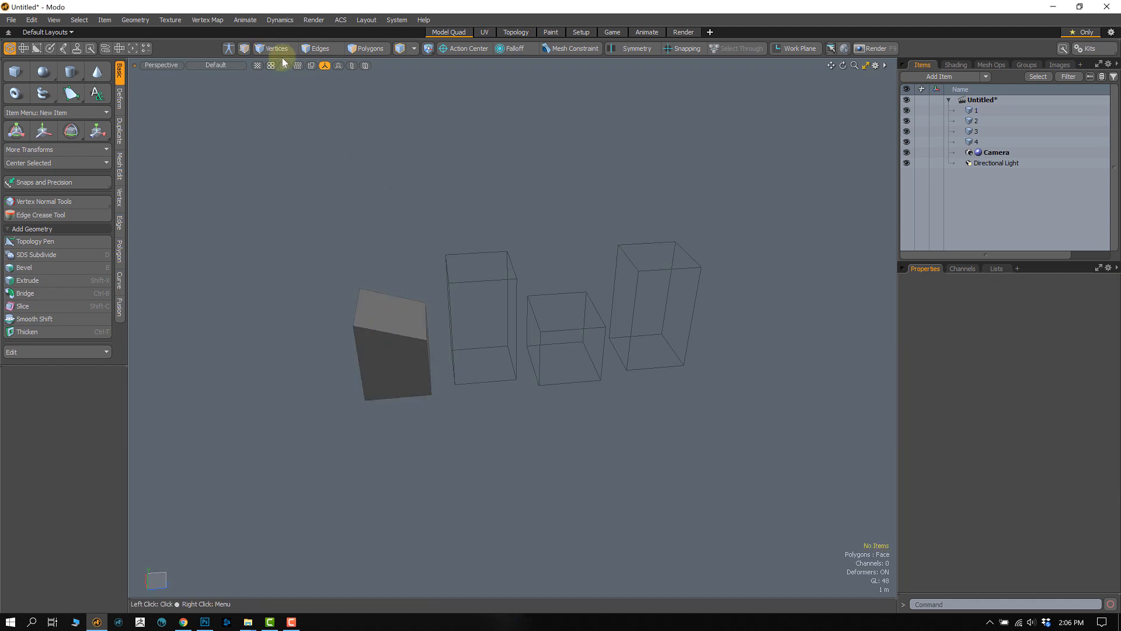
left_click(355, 50)
key("4")
left_click(397, 320)
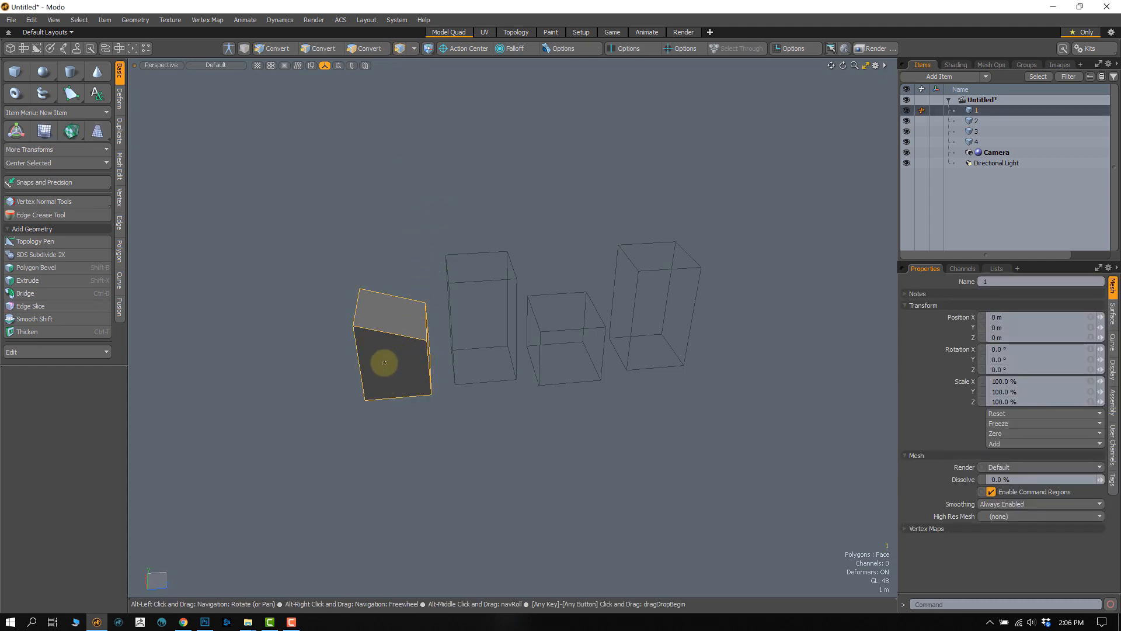
Activate the Move tool on item 1 as a whole item.
scroll(386, 365, "up", 5)
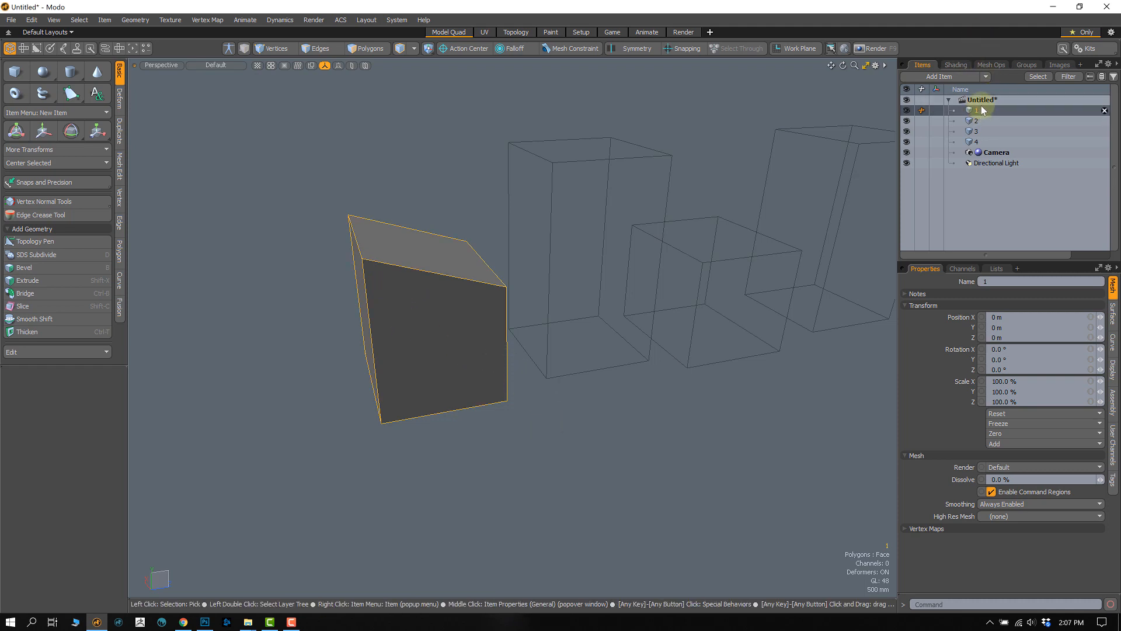
key("w")
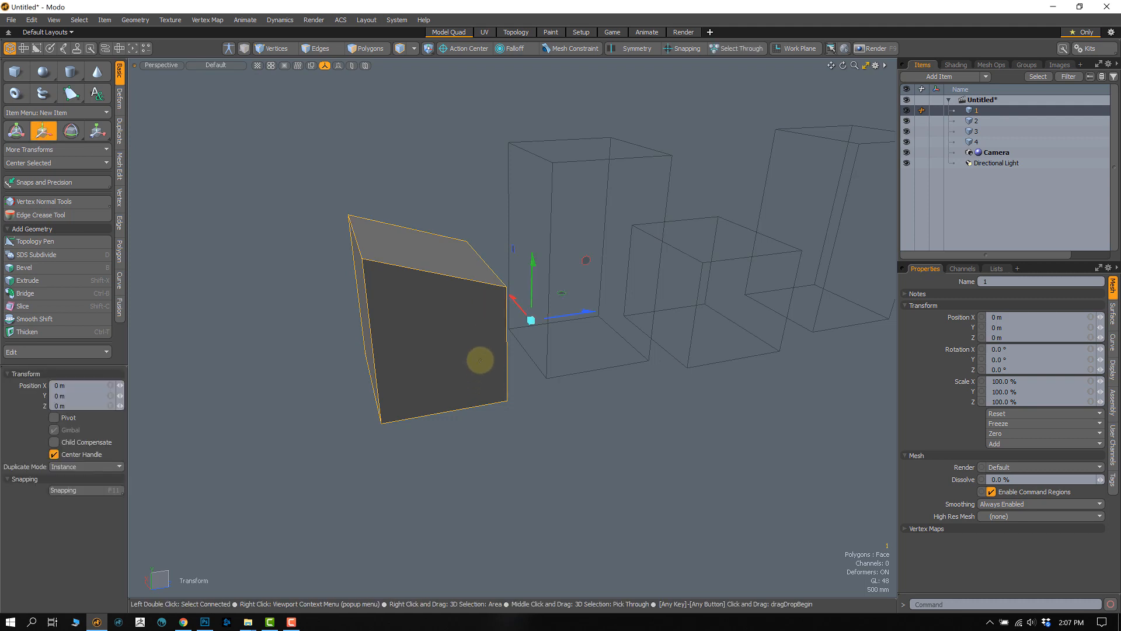
left_click_drag(542, 353, 504, 340, "alt")
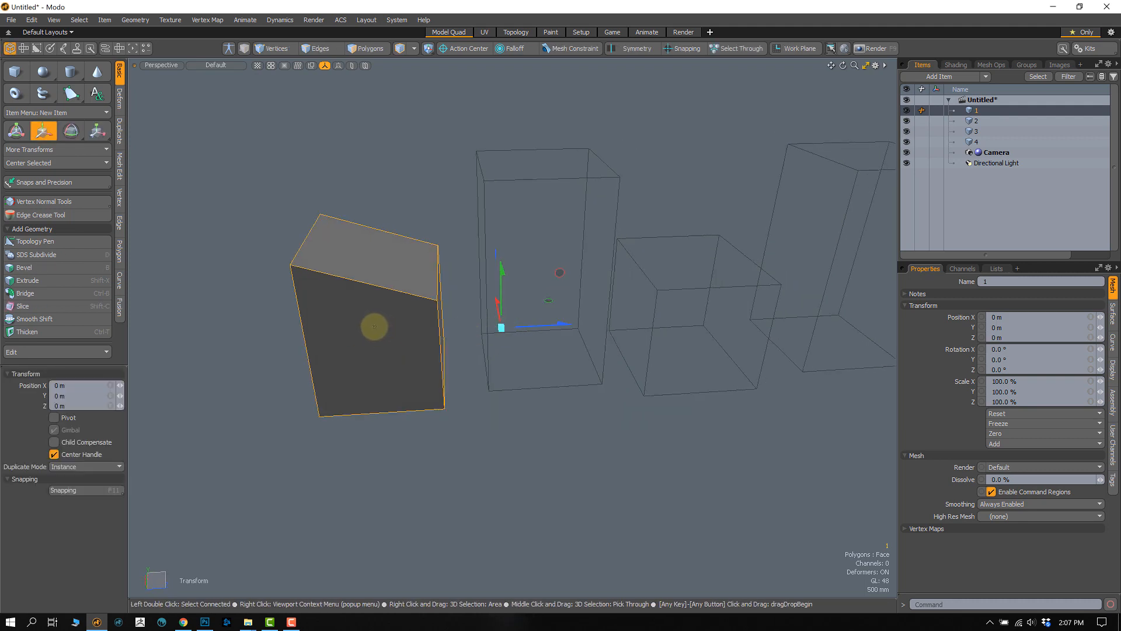
mouse_move(533, 331)
left_mouse_down()
mouse_move(446, 327)
mouse_move(532, 332)
left_mouse_up()
Switch the additional selection type to Part, set it back to Material and review the remaining options.
left_click(413, 51)
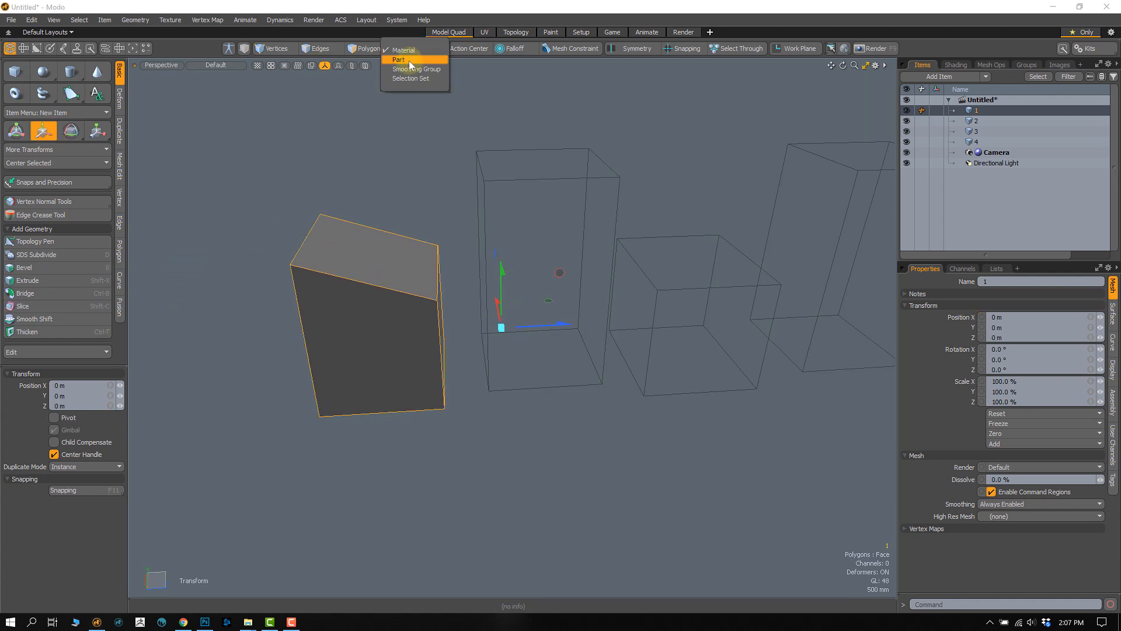
left_click(413, 58)
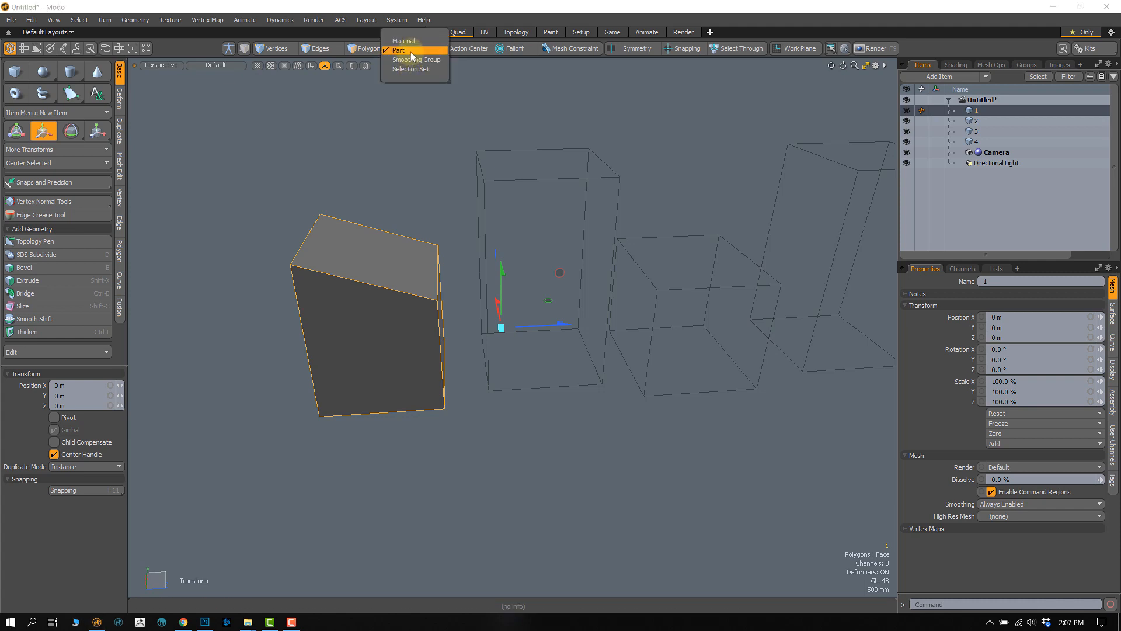
left_click(412, 51)
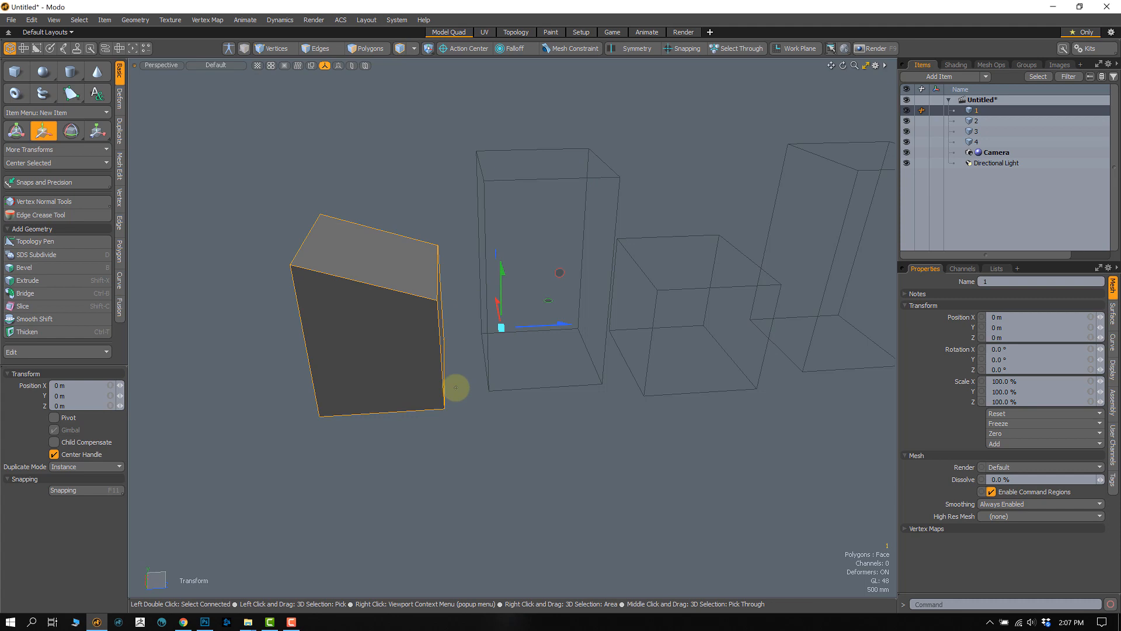
left_click(414, 48)
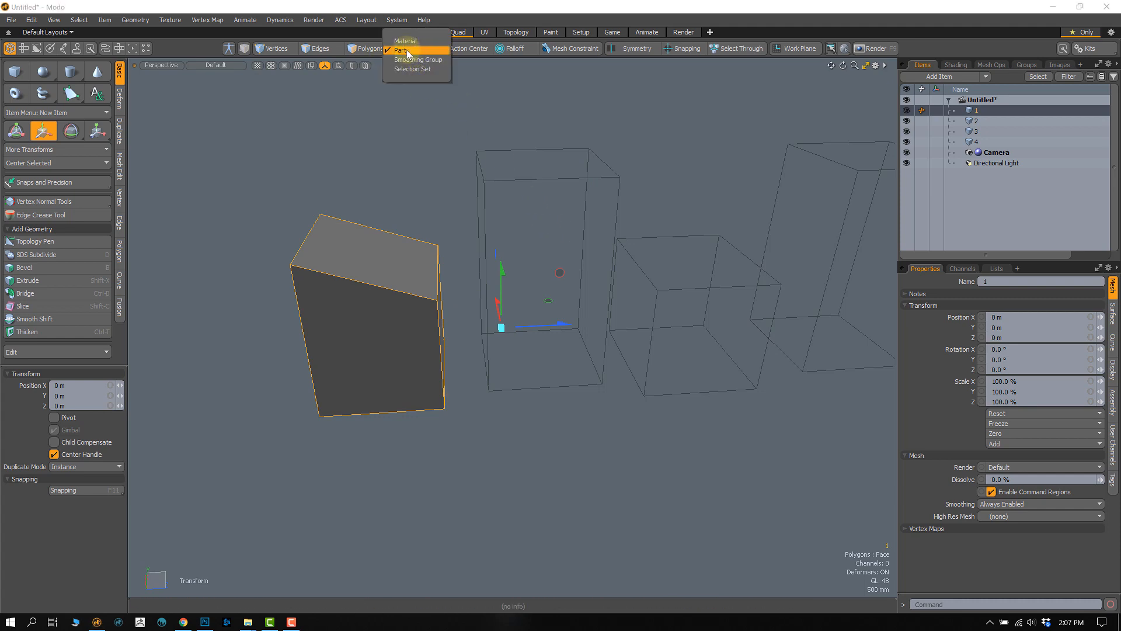
left_click(409, 50)
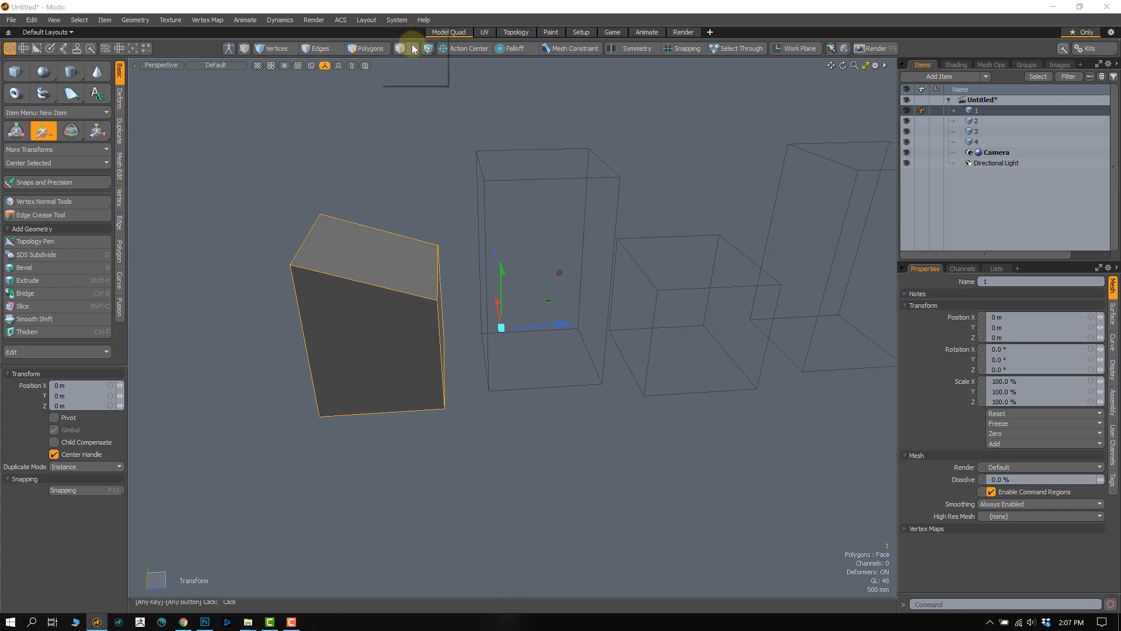
left_click(413, 48)
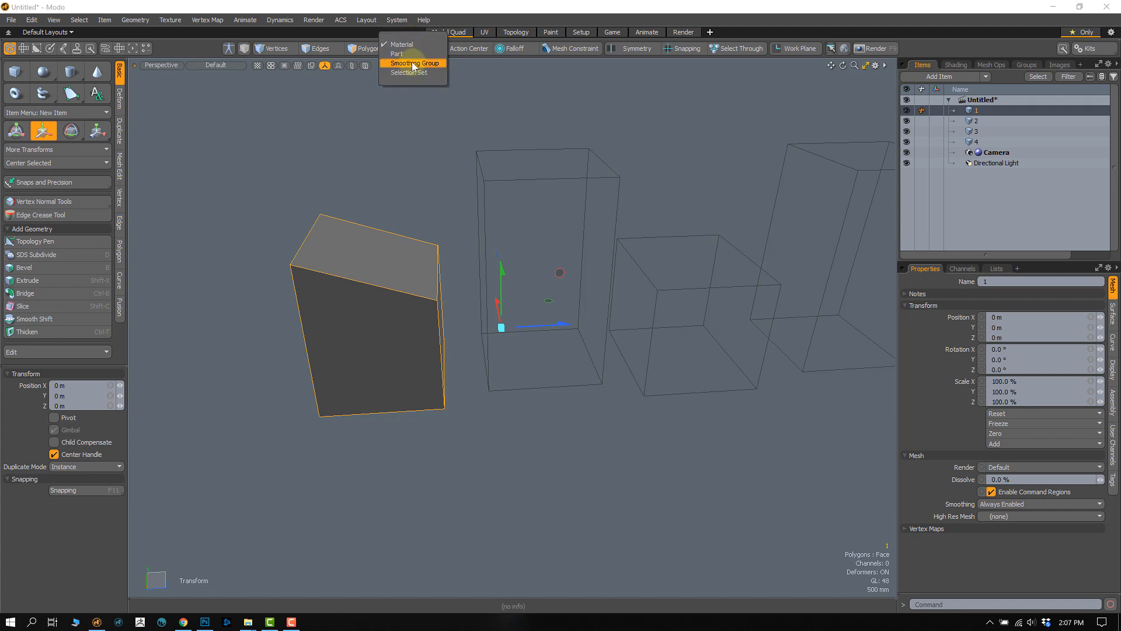
left_click(418, 106)
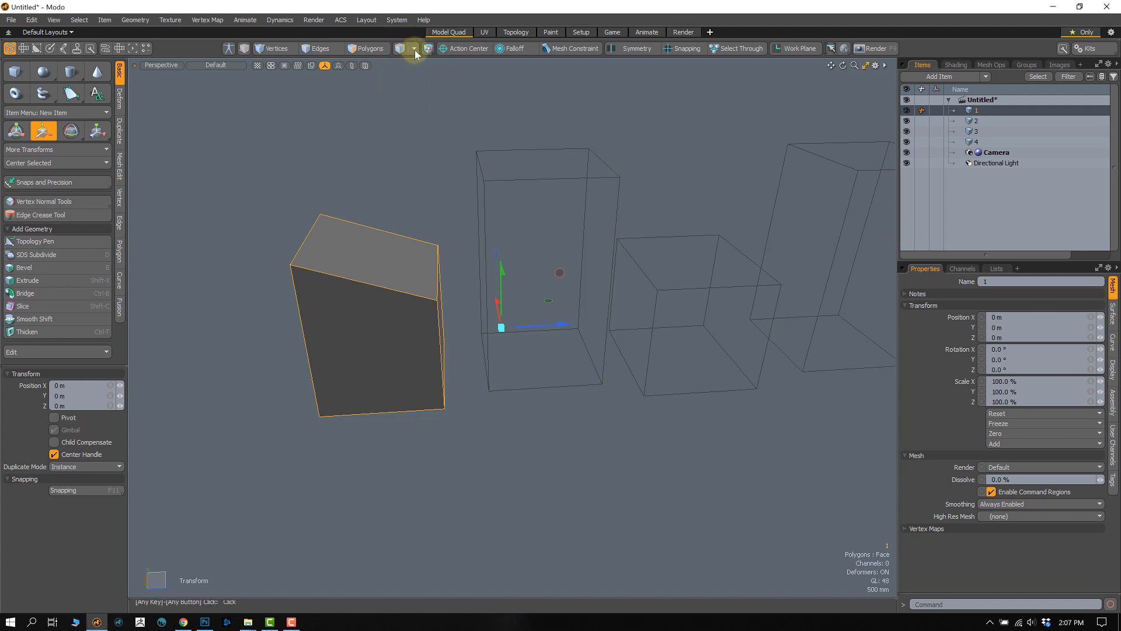
Drop the Move tool, clear the item selection and reselect item 1 as a whole in the viewport.
left_click(414, 49)
left_click(410, 132)
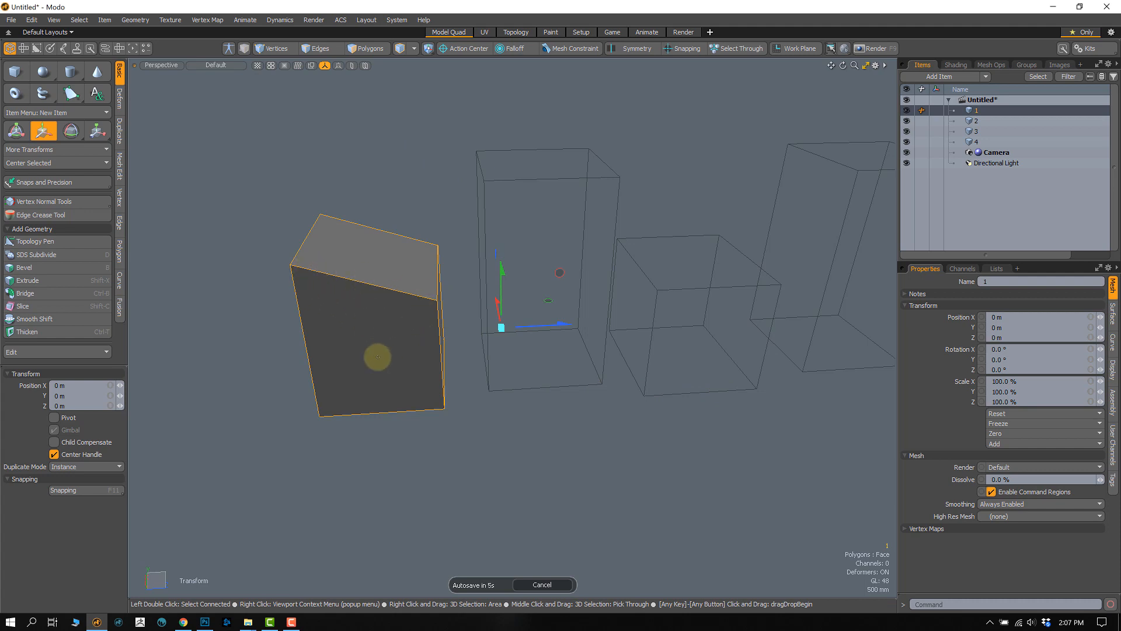
key("space")
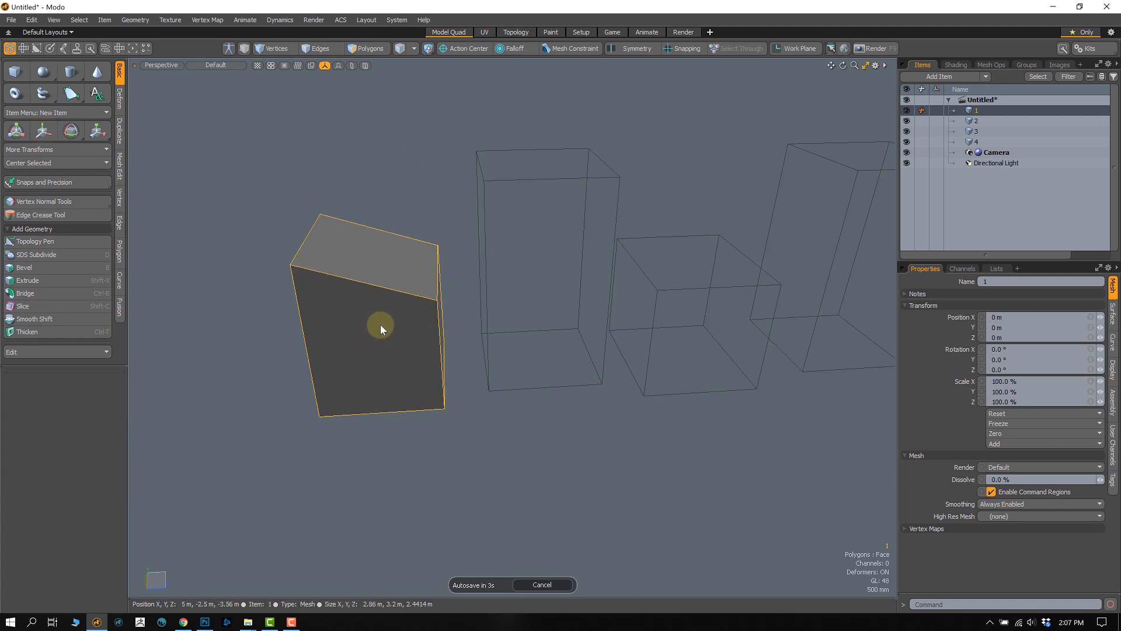
key("Escape")
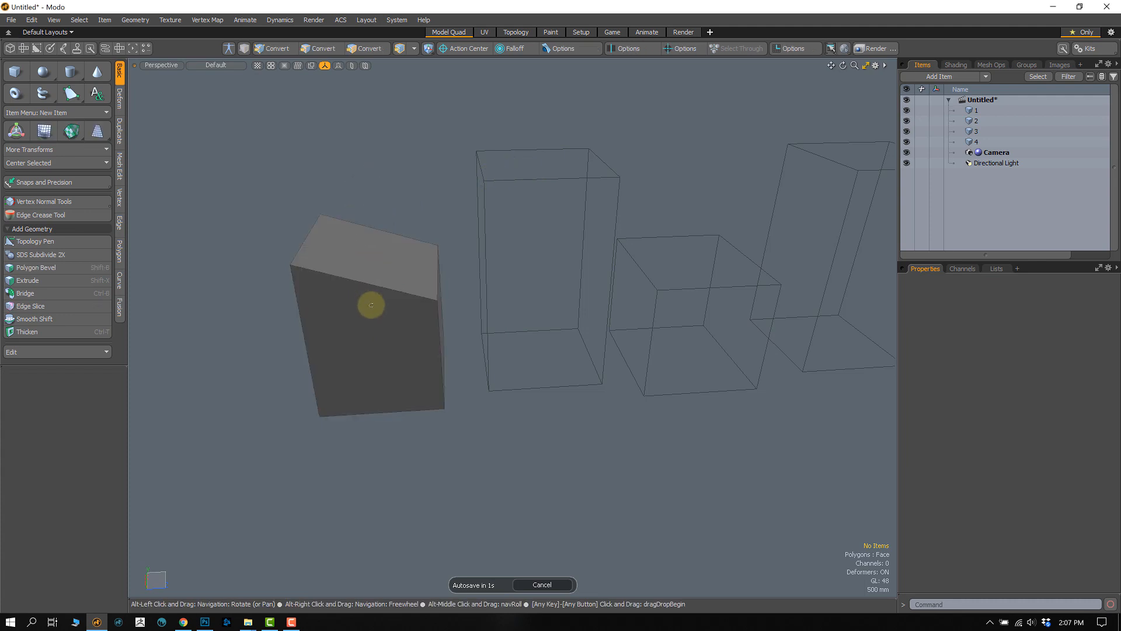
mouse_move(370, 304)
left_mouse_down("alt")
mouse_move(367, 296)
mouse_move(375, 303)
left_mouse_up("alt")
left_click(379, 305)
left_click_drag(392, 448, 432, 306, "alt")
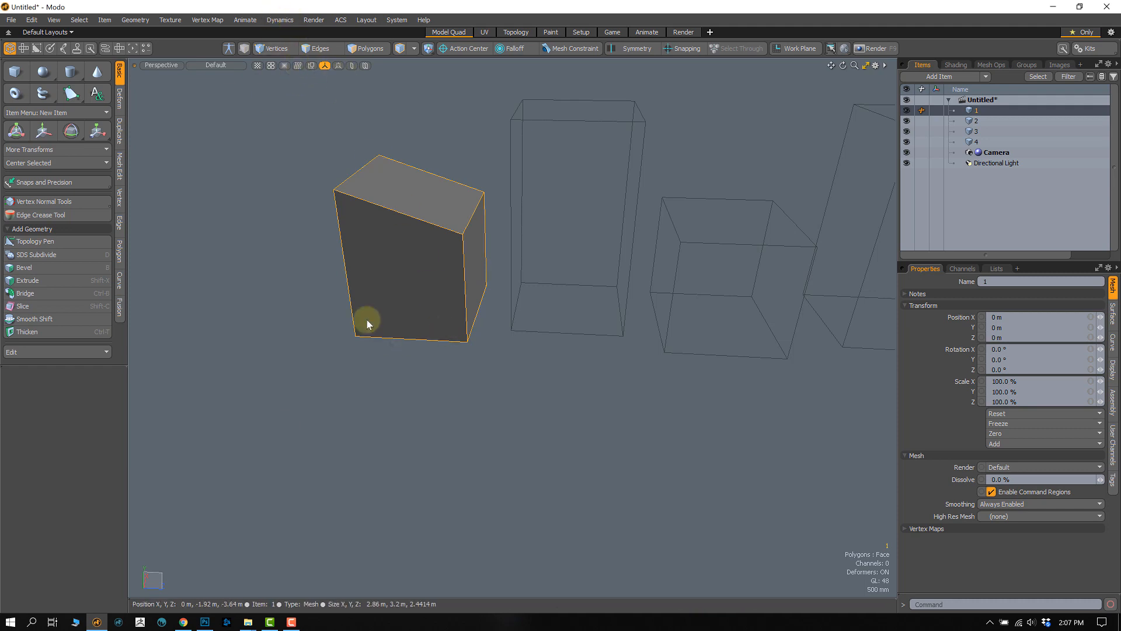
Switch item 1 from item mode through polygon and vertex selection to edge selection mode.
left_click(352, 49)
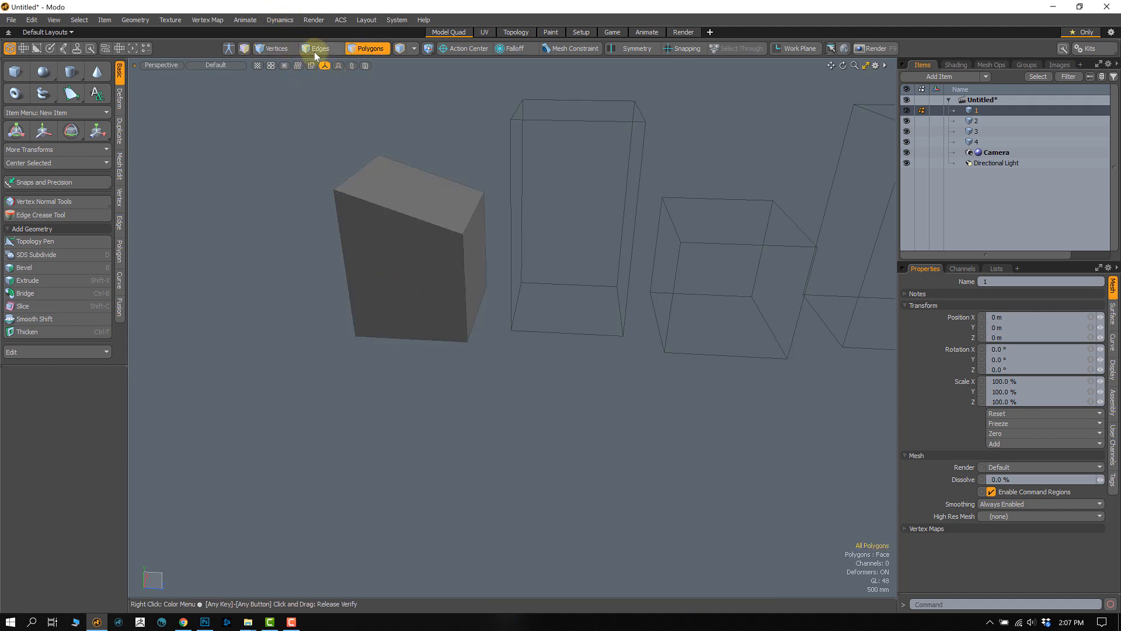
left_click(273, 49)
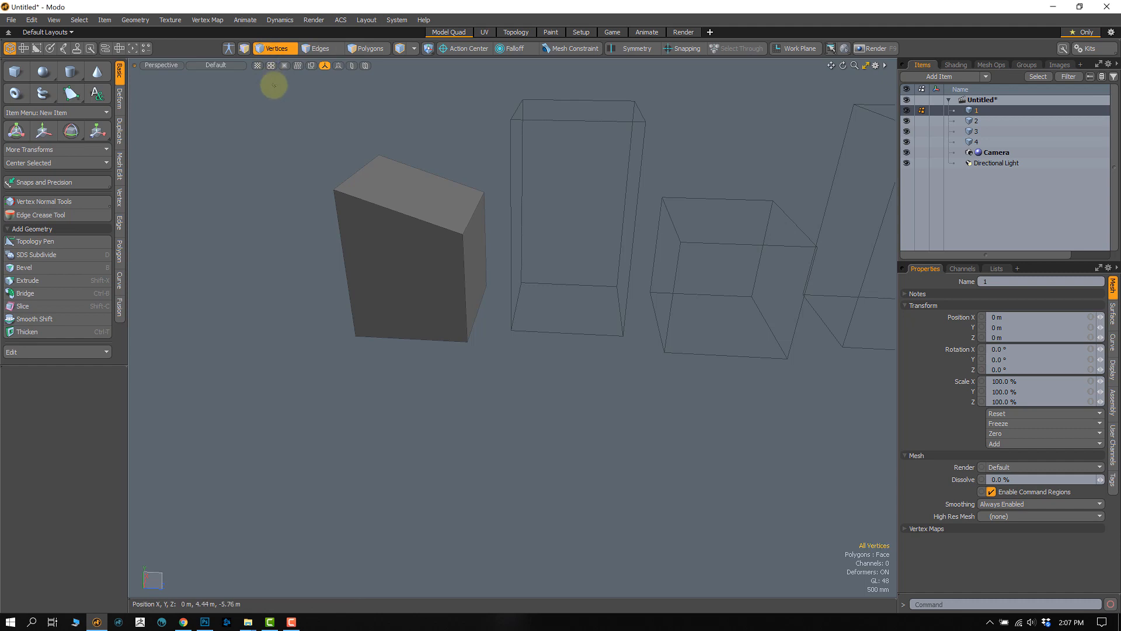
left_click(320, 48)
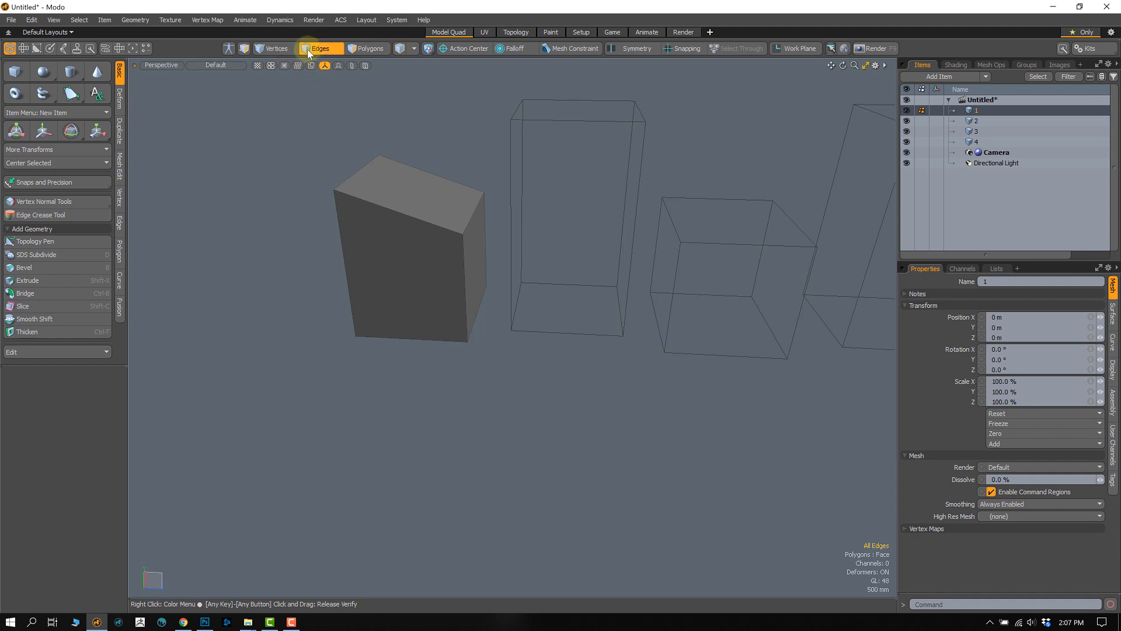
Lasso-select all edges of the block in item 1.
right_click_drag(472, 114, 283, 139)
right_click_drag(221, 266, 629, 240)
scroll(465, 390, "up", 4)
mouse_move(480, 330)
left_mouse_down("alt+shift")
mouse_move(465, 390)
mouse_move(499, 462)
left_mouse_up("alt+shift")
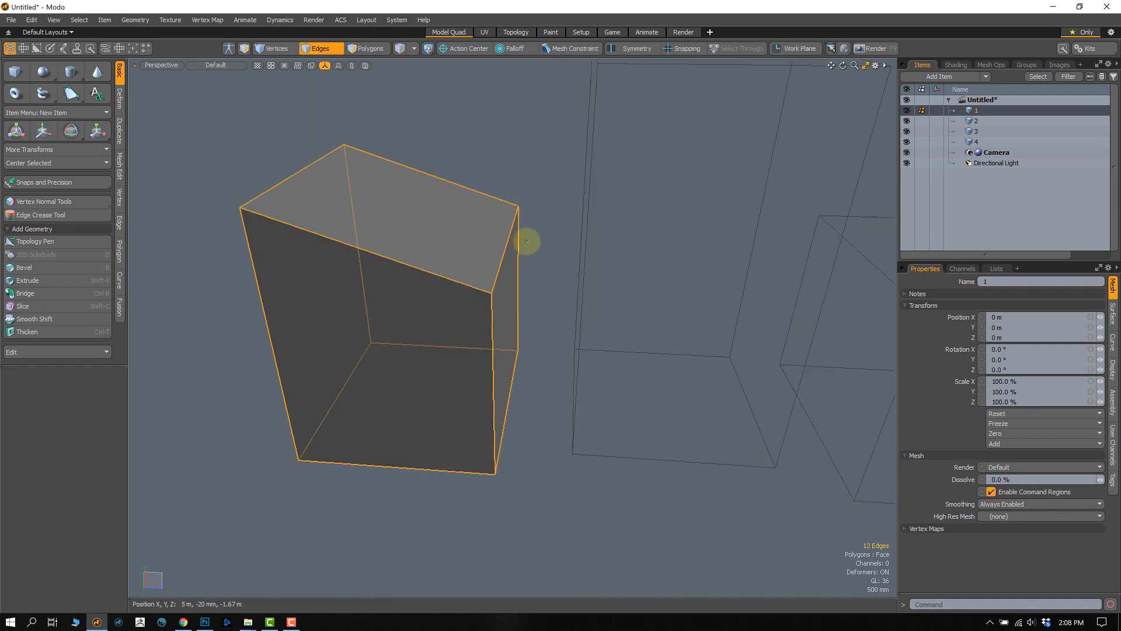
Alternate between item mode and edge mode on block 1 to compare the item outline with the edge selection.
key("5")
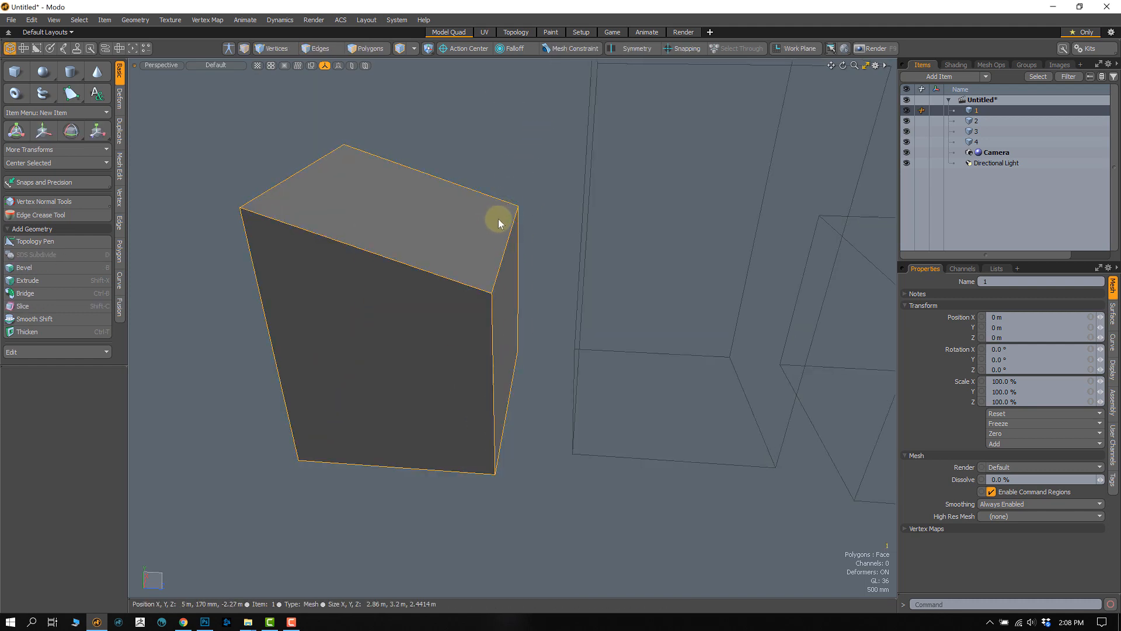
key("2")
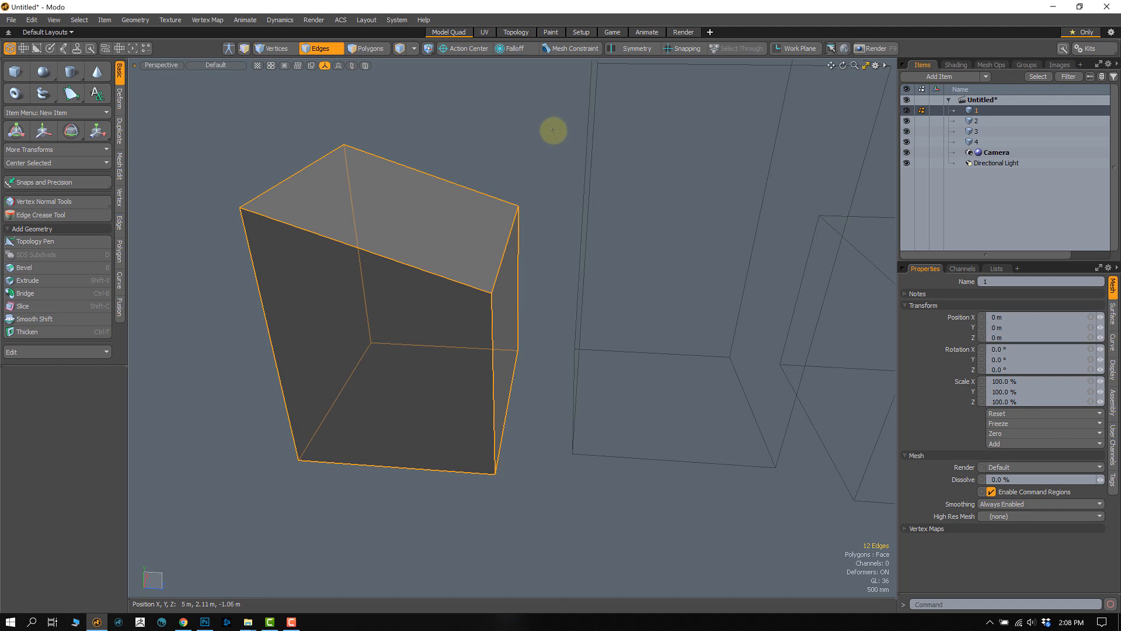
key("5")
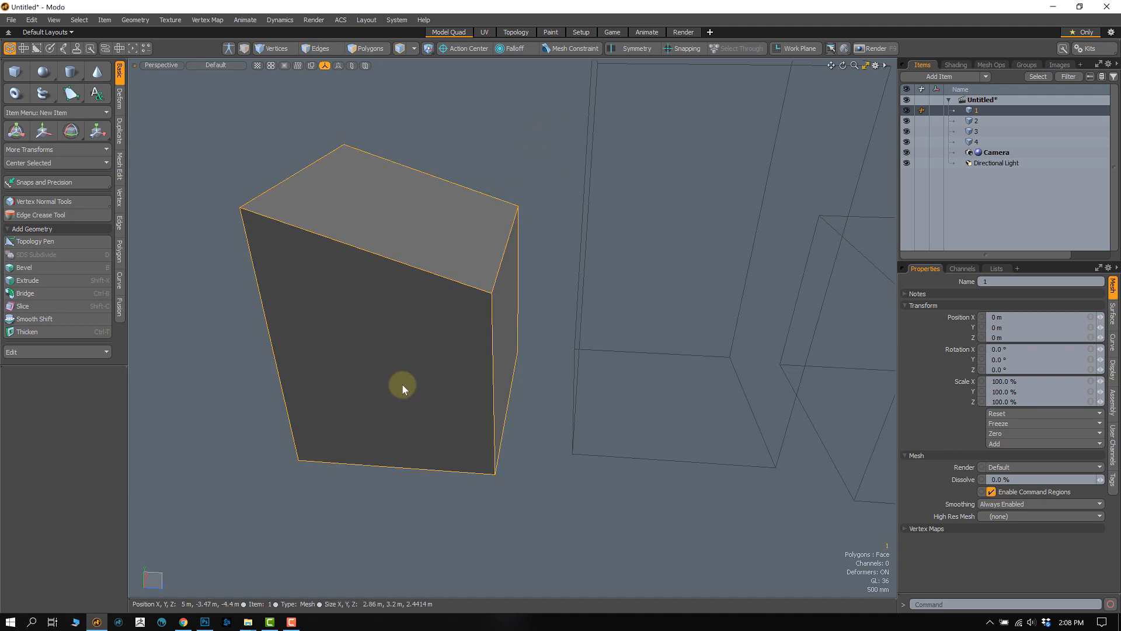
key("2")
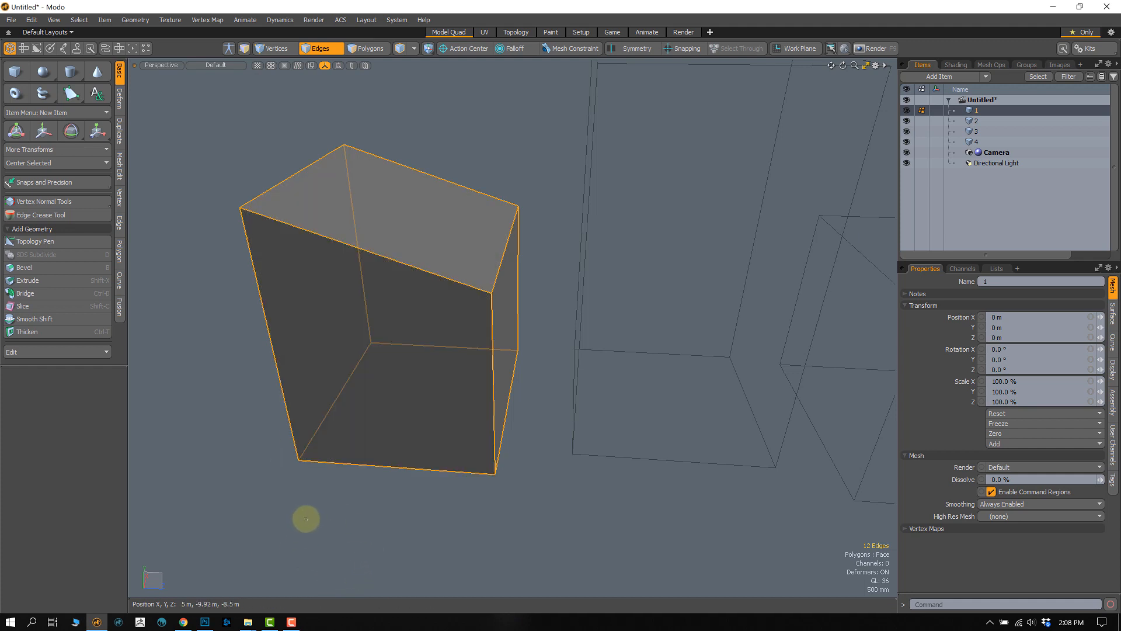
key("5")
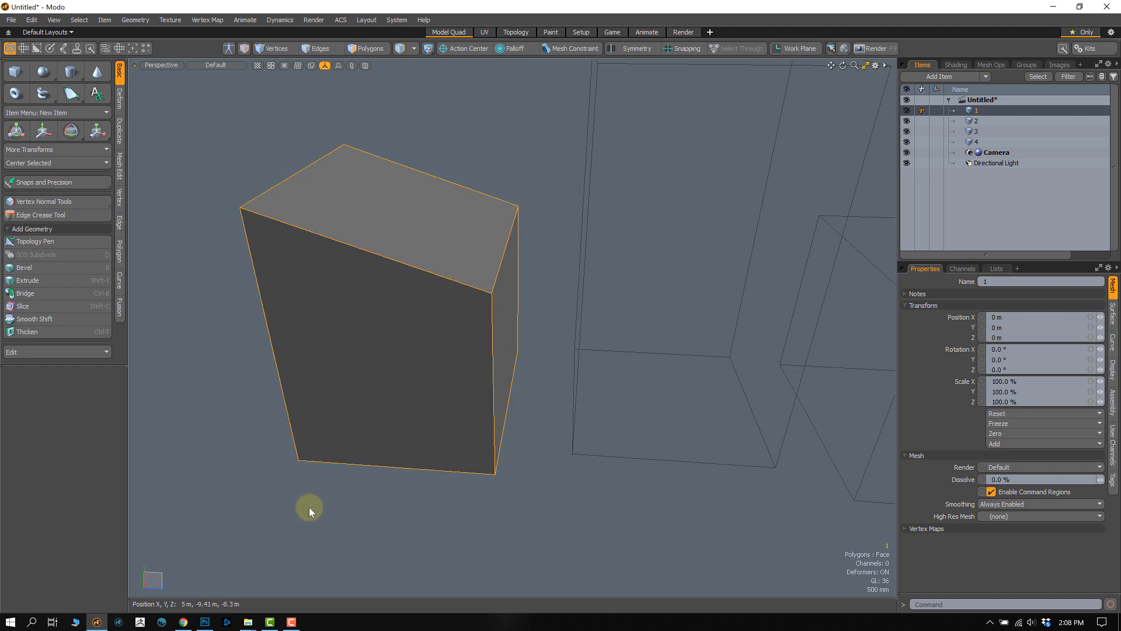
key("2")
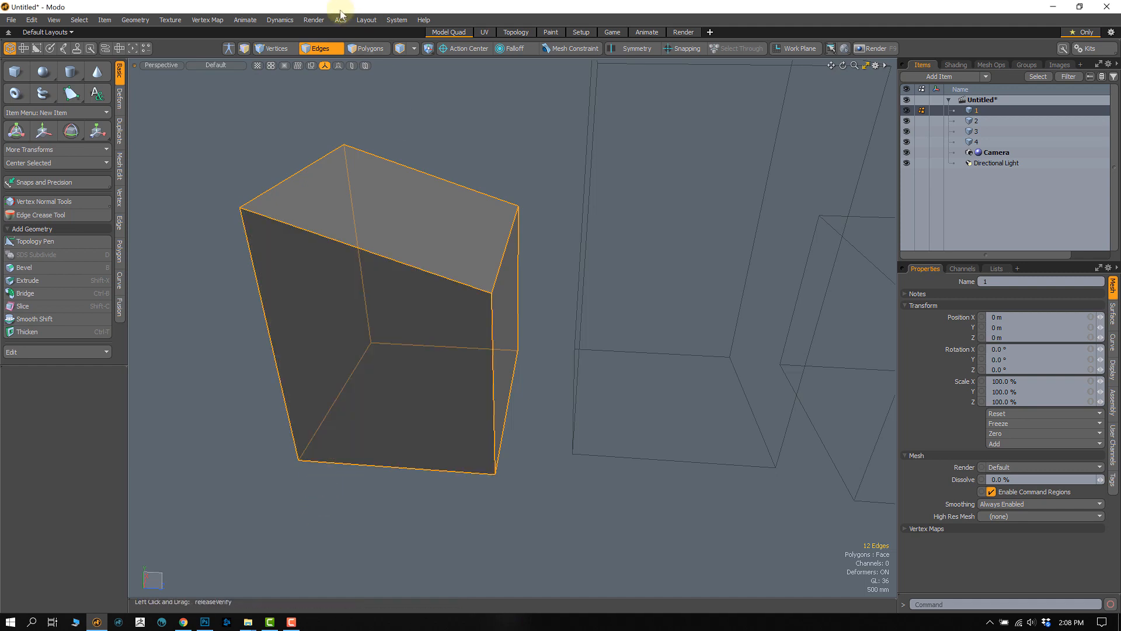
Step through the polygon, edge and vertex modes, clear the edge selection and return to edge mode.
left_click(367, 50)
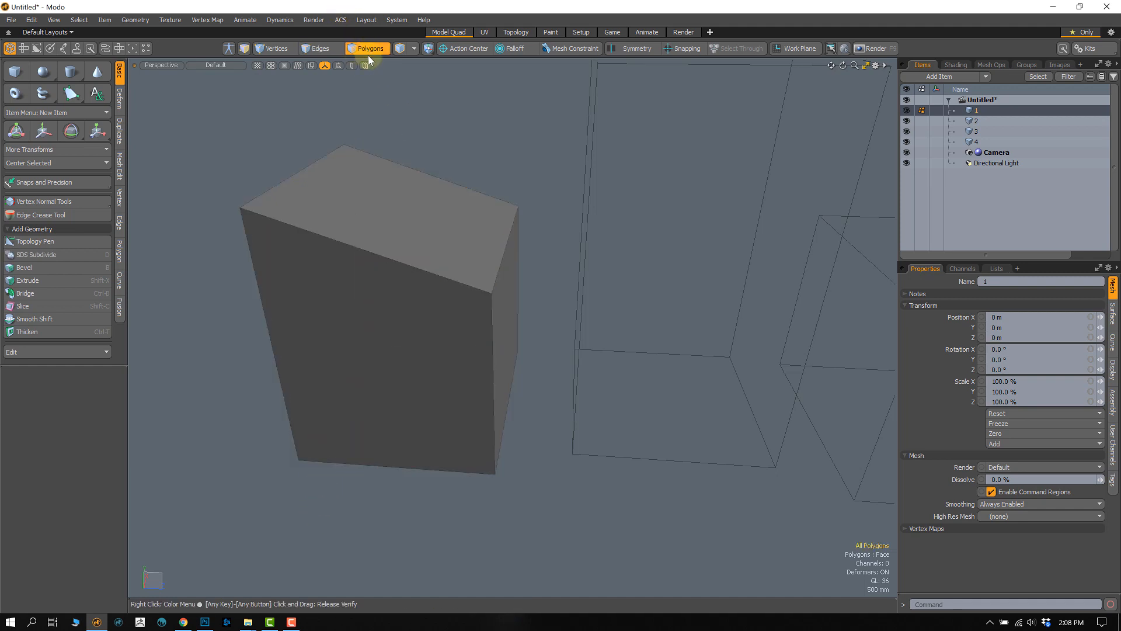
left_click(319, 50)
left_click(395, 111)
left_click(275, 51)
left_click(319, 49)
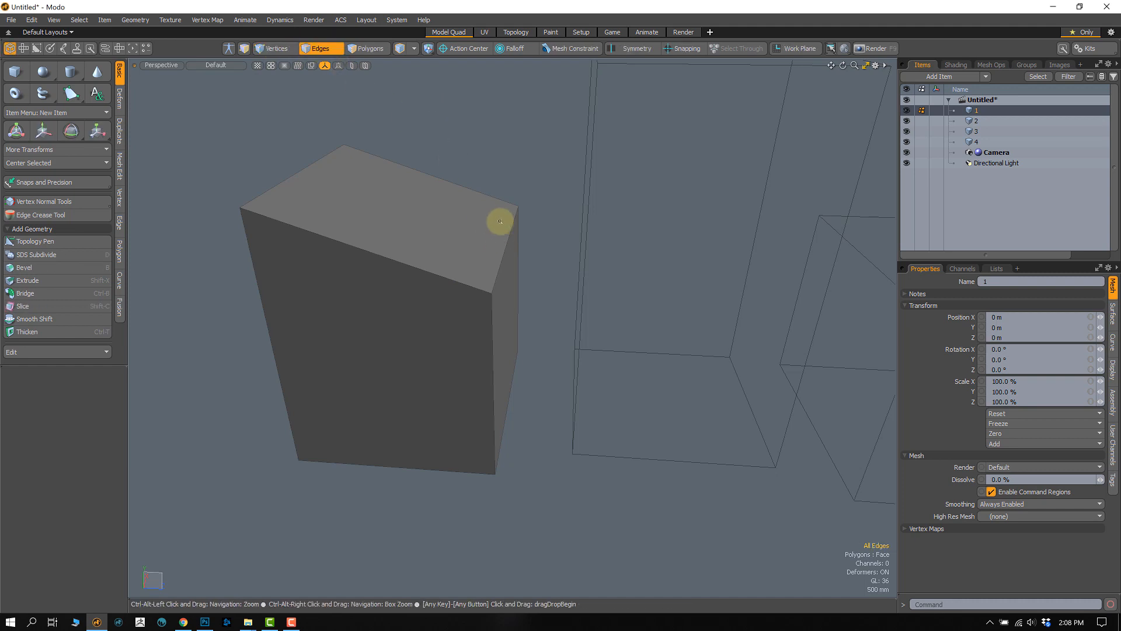
Switch to polygon selection mode with all four blocks in view.
scroll(503, 228, "down", 2)
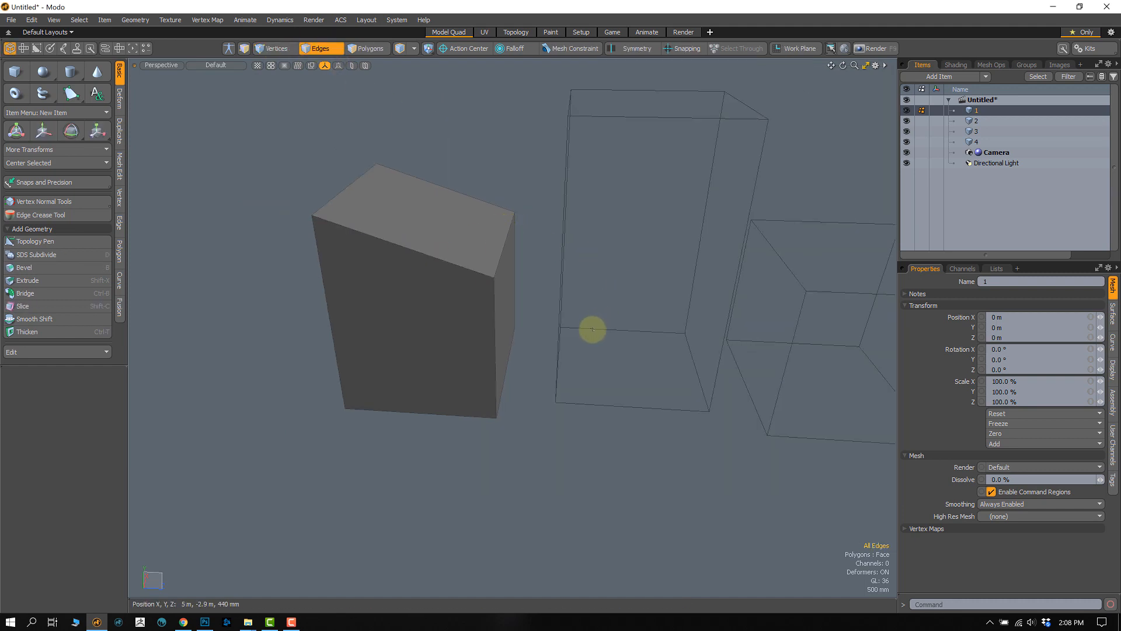
left_click_drag(459, 495, 498, 480, "alt")
scroll(479, 462, "down", 5)
mouse_move(460, 436)
left_mouse_down("alt+shift")
mouse_move(476, 450)
mouse_move(460, 445)
left_mouse_up("alt+shift")
key("space")
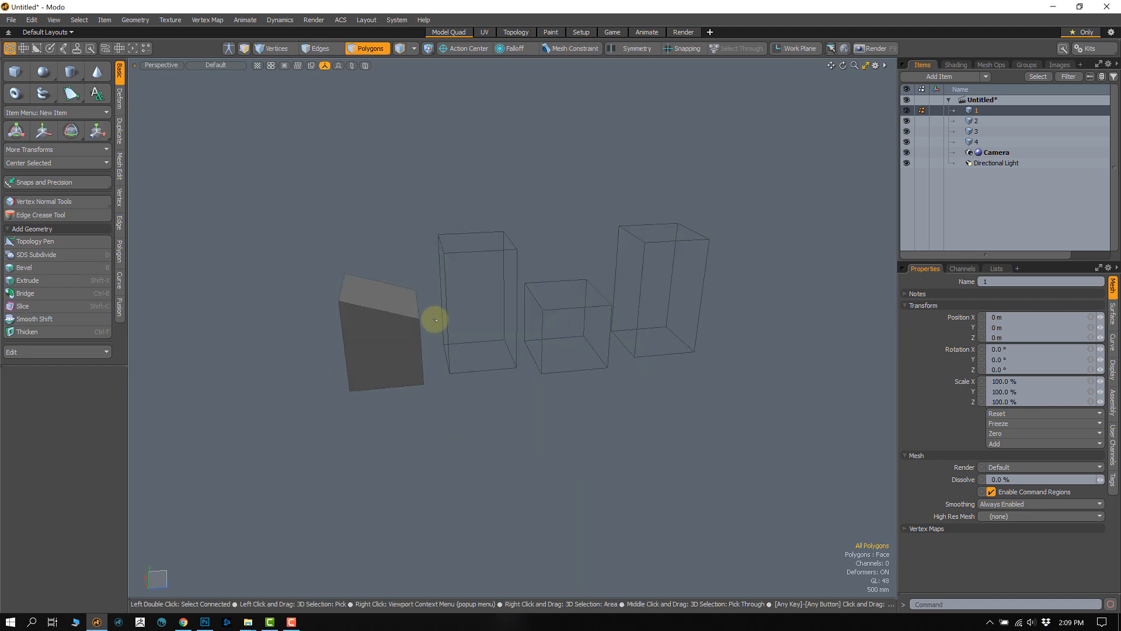
Examine the active block and the three background wireframe blocks from several angles.
scroll(450, 420, "up", 3)
mouse_move(420, 315)
left_mouse_down("alt+shift")
mouse_move(418, 395)
mouse_move(413, 377)
left_mouse_up("alt+shift")
scroll(413, 378, "down", 2)
right_click_drag(403, 388, 359, 422)
left_click(547, 389)
left_click_drag(389, 381, 357, 370, "alt+shift")
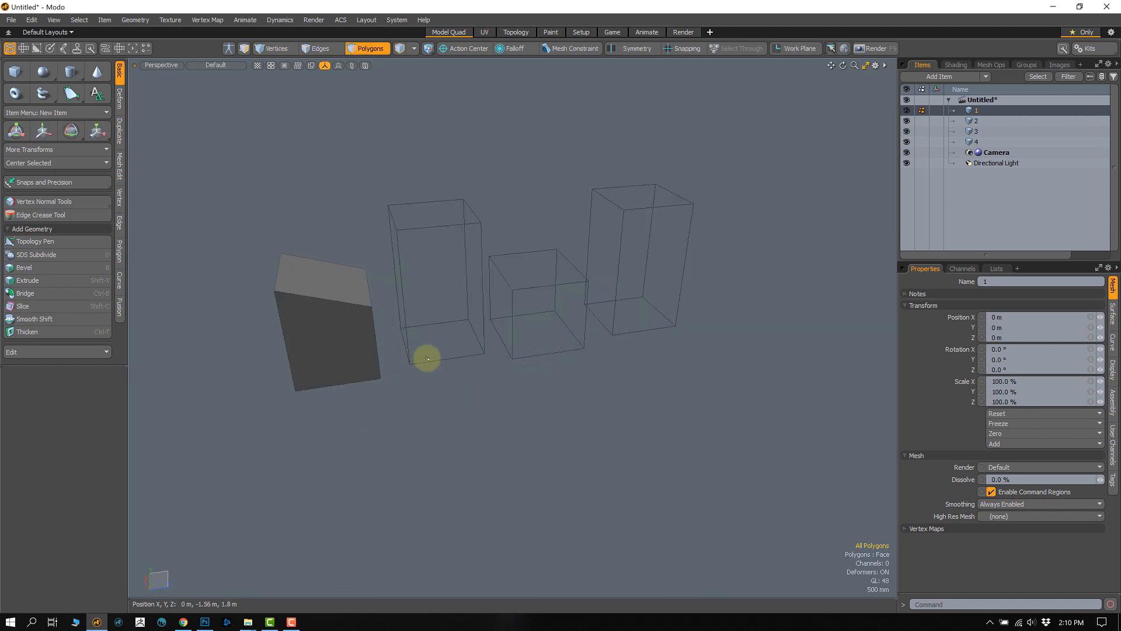
left_click_drag(530, 338, 547, 339, "alt+shift")
left_click_drag(374, 349, 310, 296, "alt")
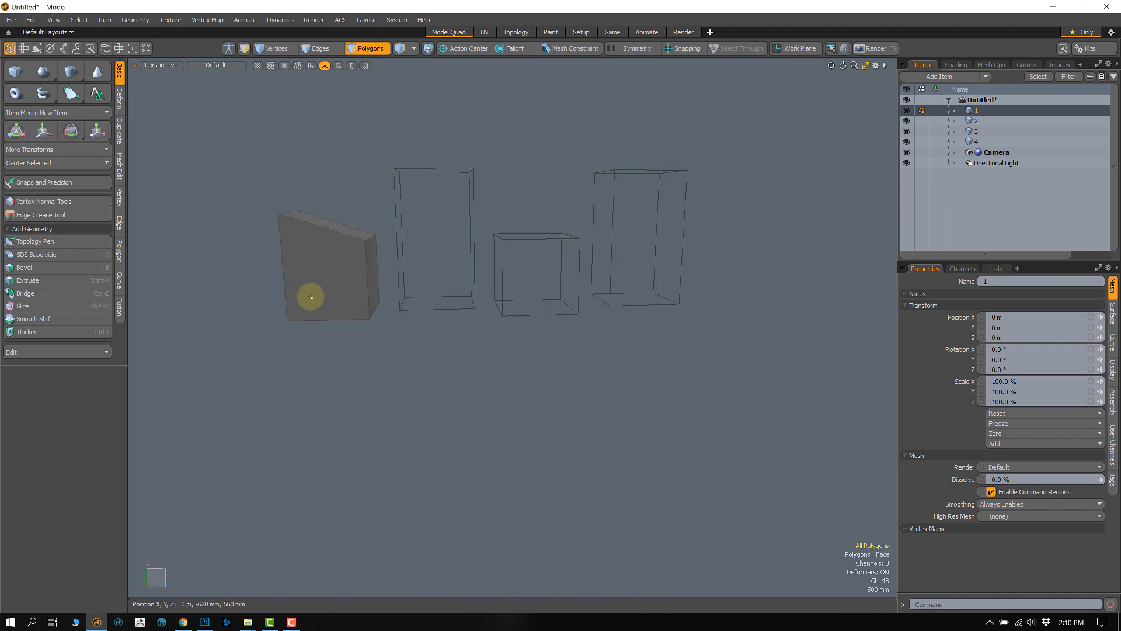
mouse_move(457, 375)
left_mouse_down("alt")
mouse_move(453, 389)
mouse_move(531, 341)
mouse_move(450, 363)
left_mouse_up("alt")
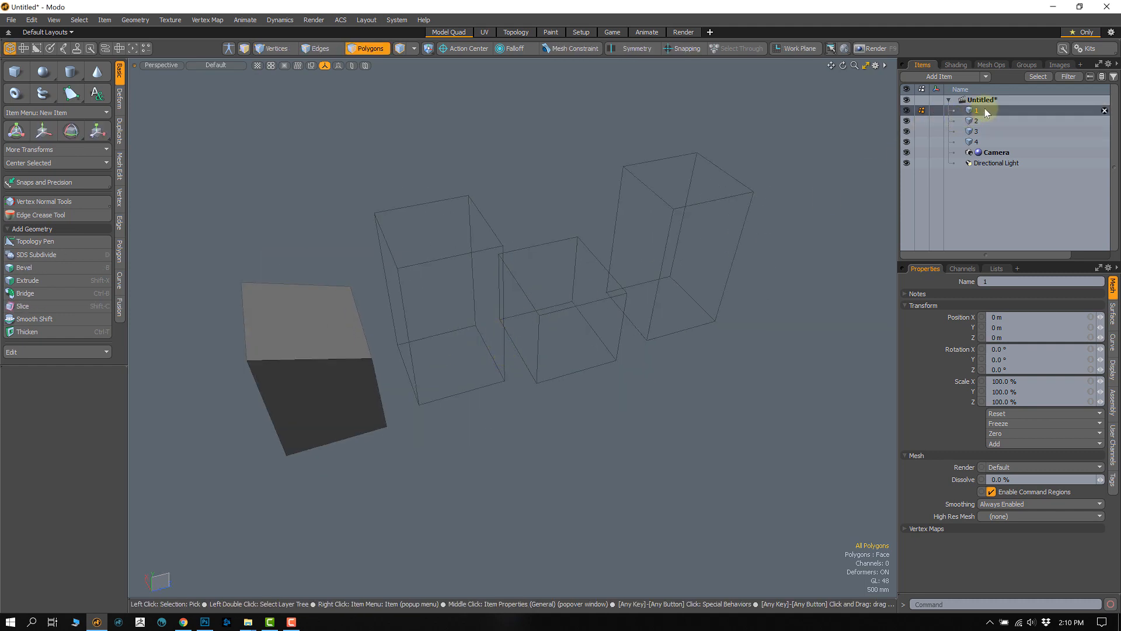
Make the mesh items active one at a time, going through 2, 3 and 4, back to 1, and to 4 again.
left_click(977, 121)
left_click(978, 131)
left_click(974, 143)
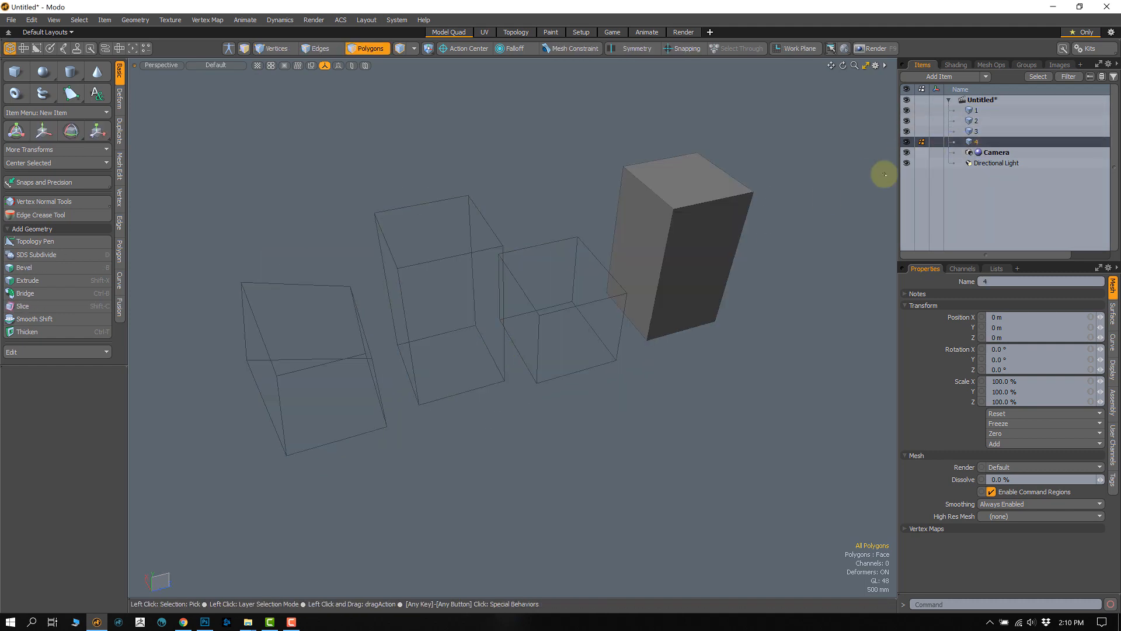
left_click(976, 132)
left_click(979, 120)
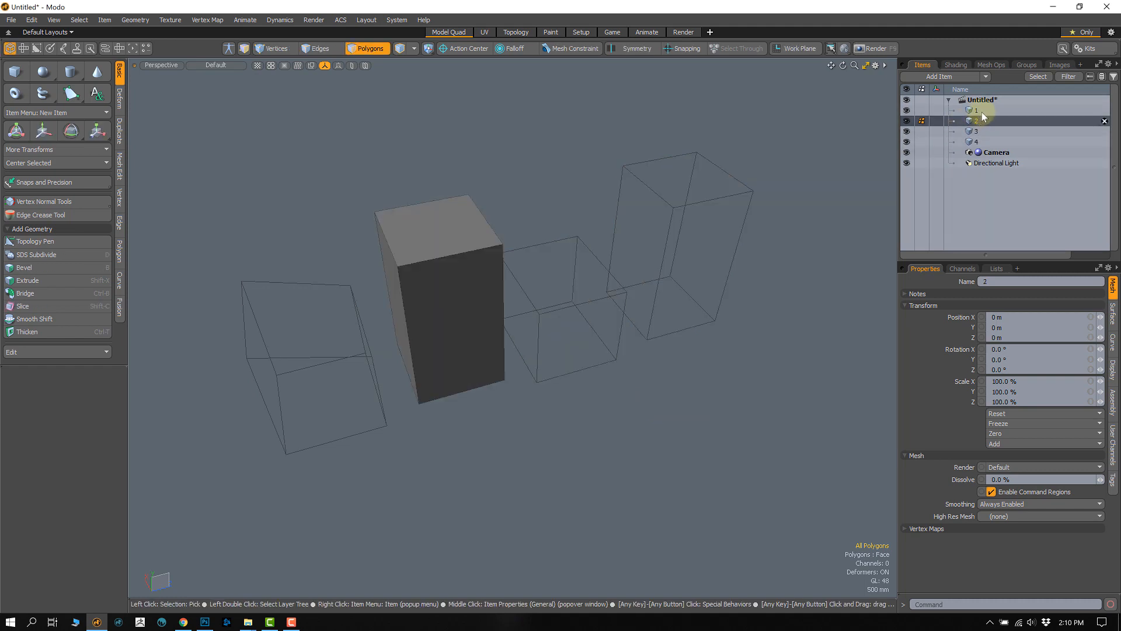
left_click(977, 110)
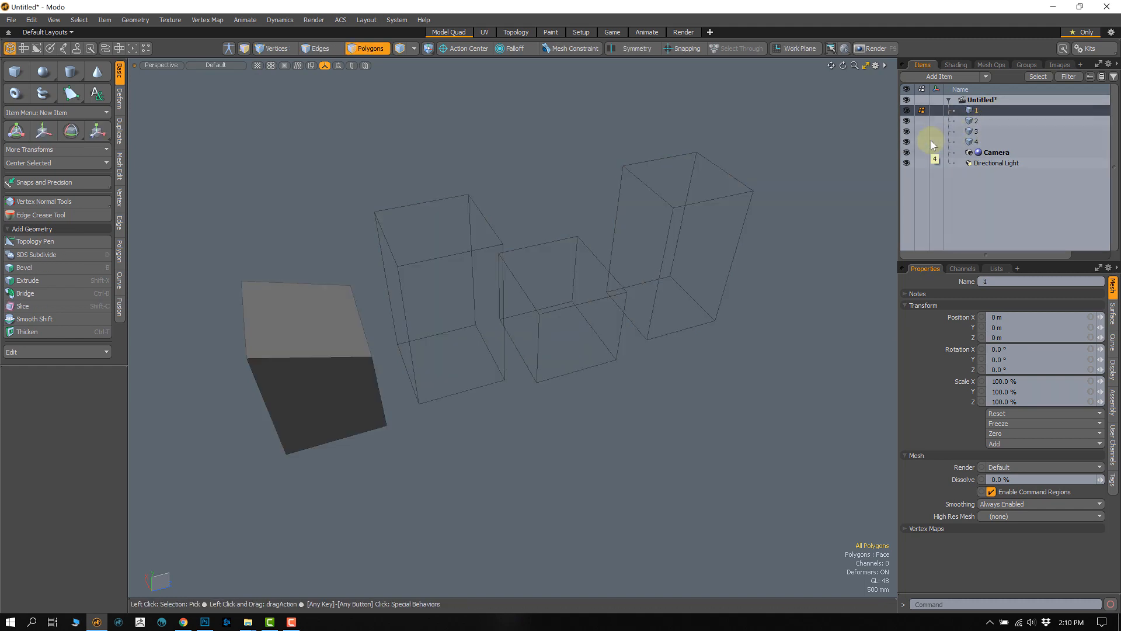
left_click(973, 142)
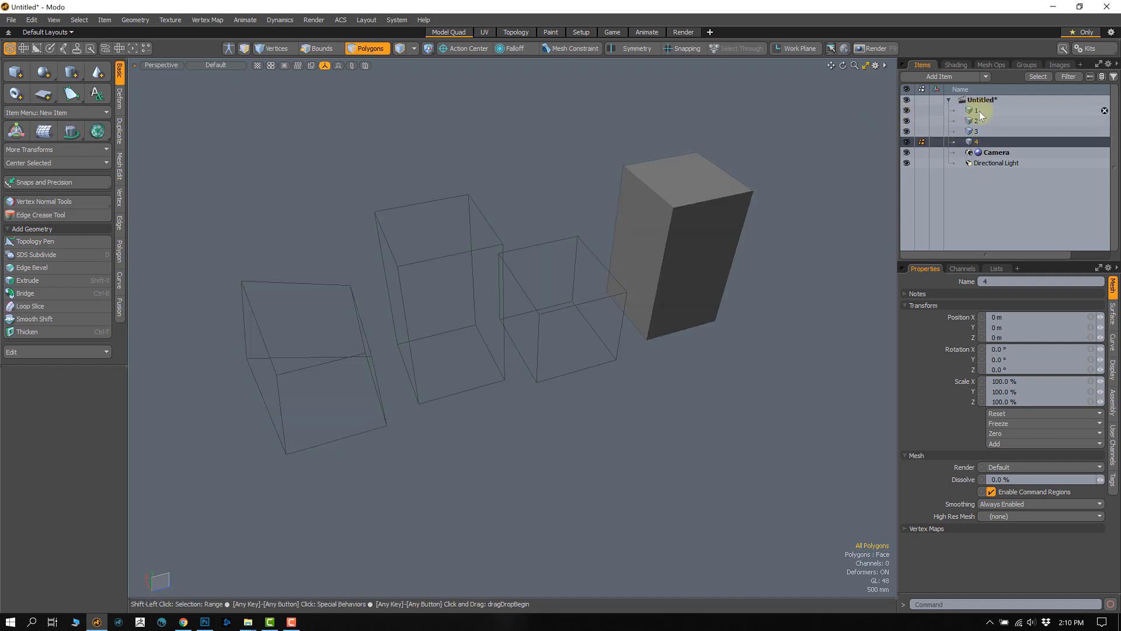
Cut all polygons from the four mesh items together and paste them into the first mesh item in the list.
left_click(978, 110)
left_click(975, 142, "shift")
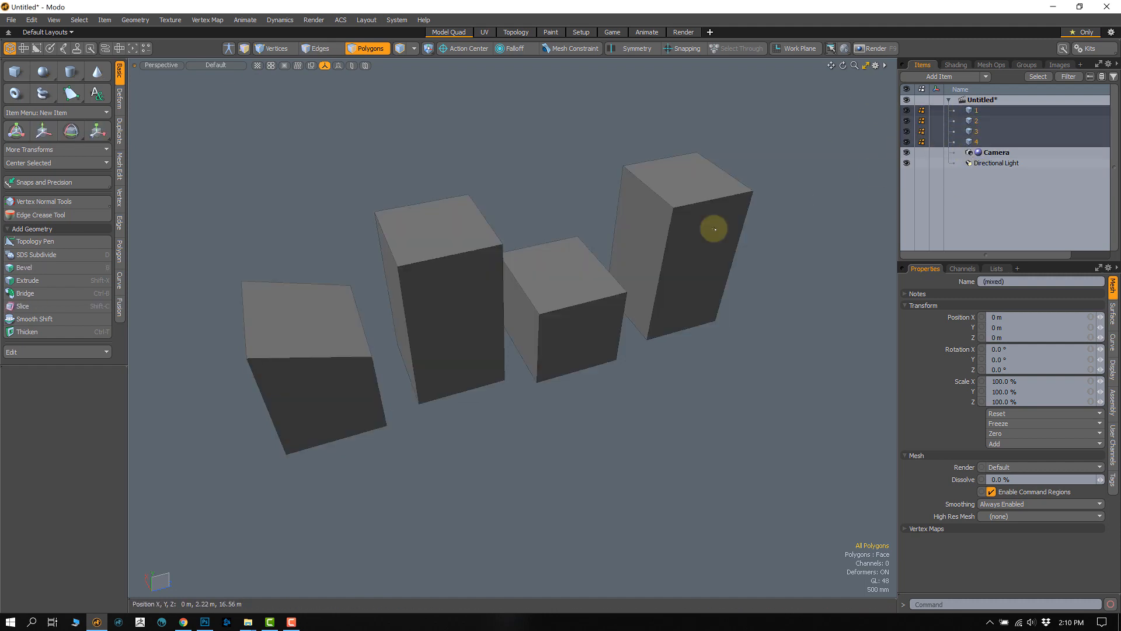
mouse_move(488, 155)
middle_mouse_down()
mouse_move(536, 596)
mouse_move(607, 163)
middle_mouse_up()
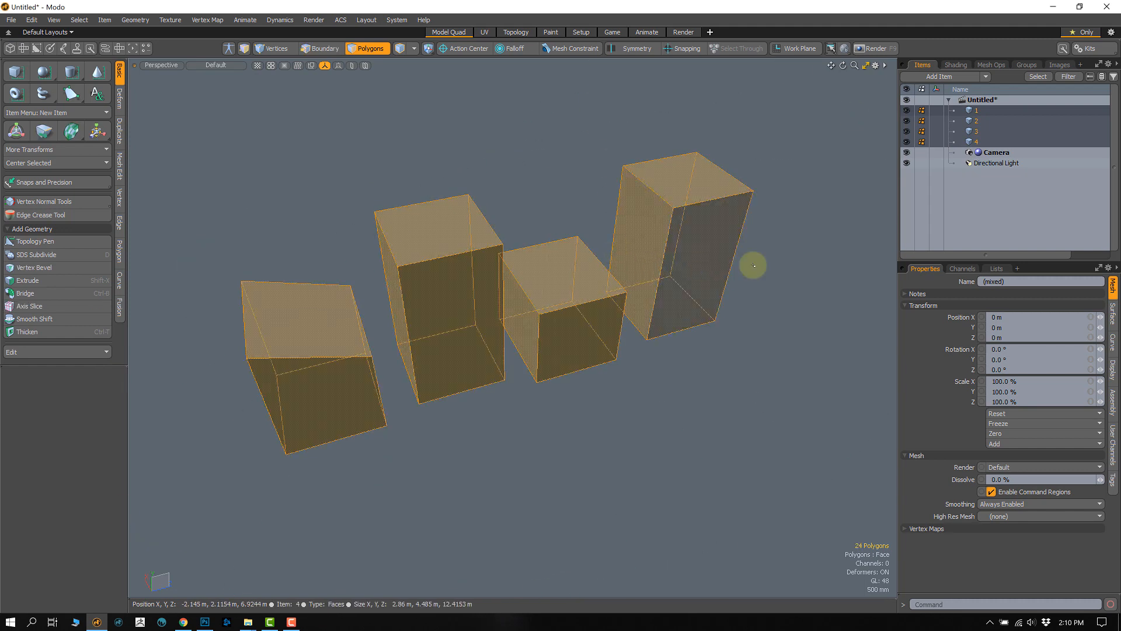
key("Delete")
left_click(977, 110)
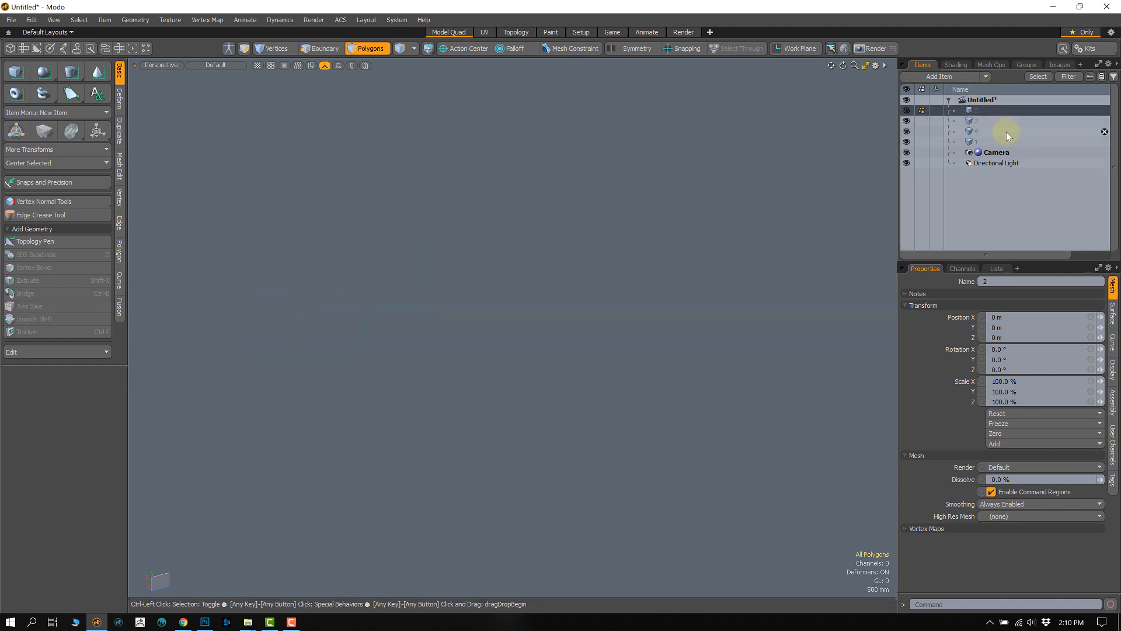
key("ctrl+v")
Delete the three emptied mesh items from the item list.
left_click(1104, 122)
left_click(1104, 121)
left_click(1104, 122)
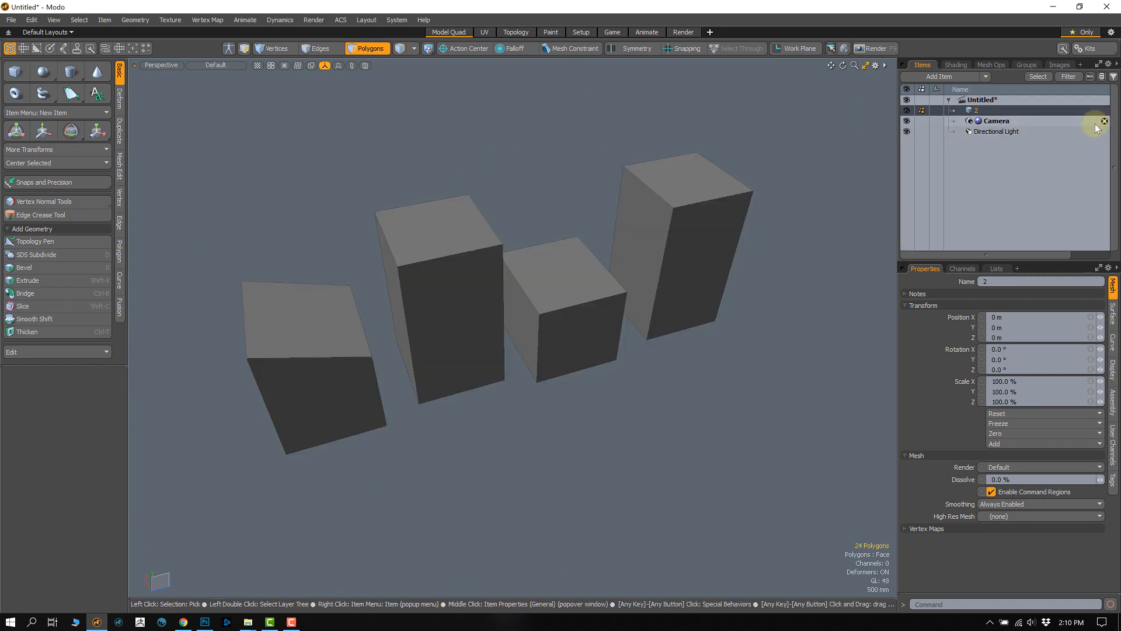
Select the front face of each of the four blocks in the combined mesh, one after another.
left_click_drag(607, 379, 467, 396, "ctrl+alt")
left_click_drag(386, 433, 400, 423, "alt")
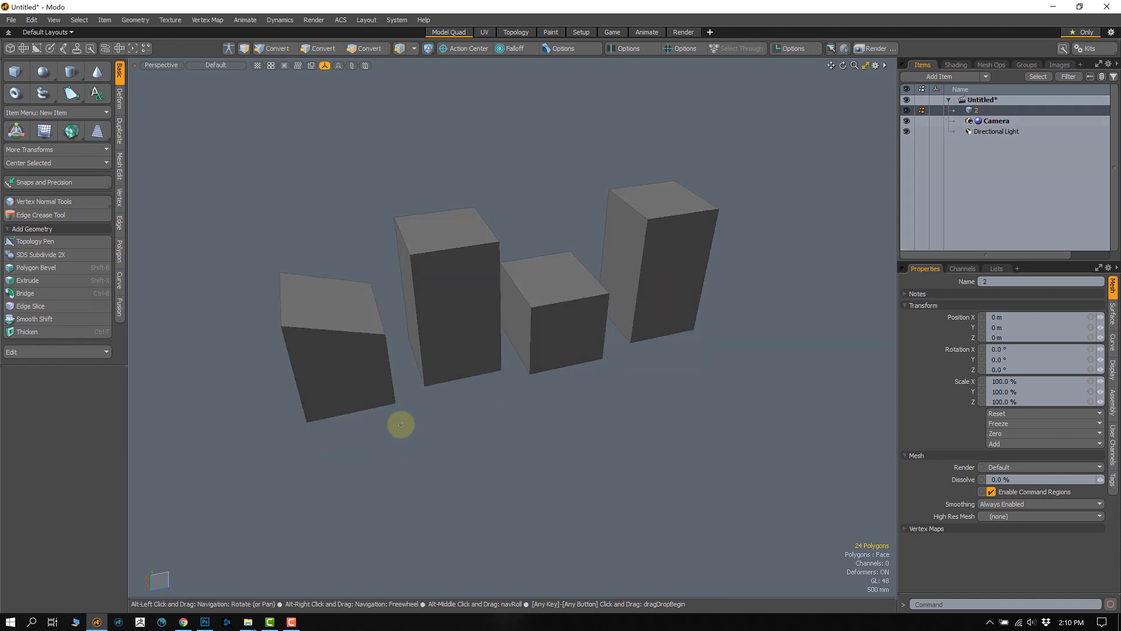
left_click(363, 382)
left_click(445, 349)
left_click(596, 333)
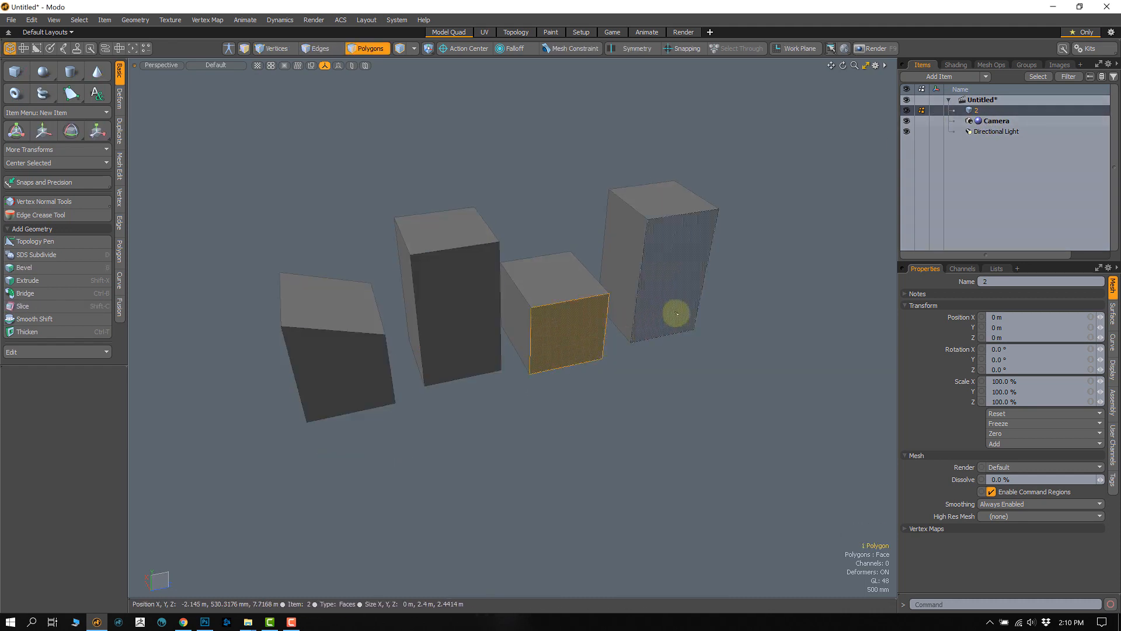
left_click(658, 302)
Rename the combined mesh item as Buildings.
double_click(979, 111)
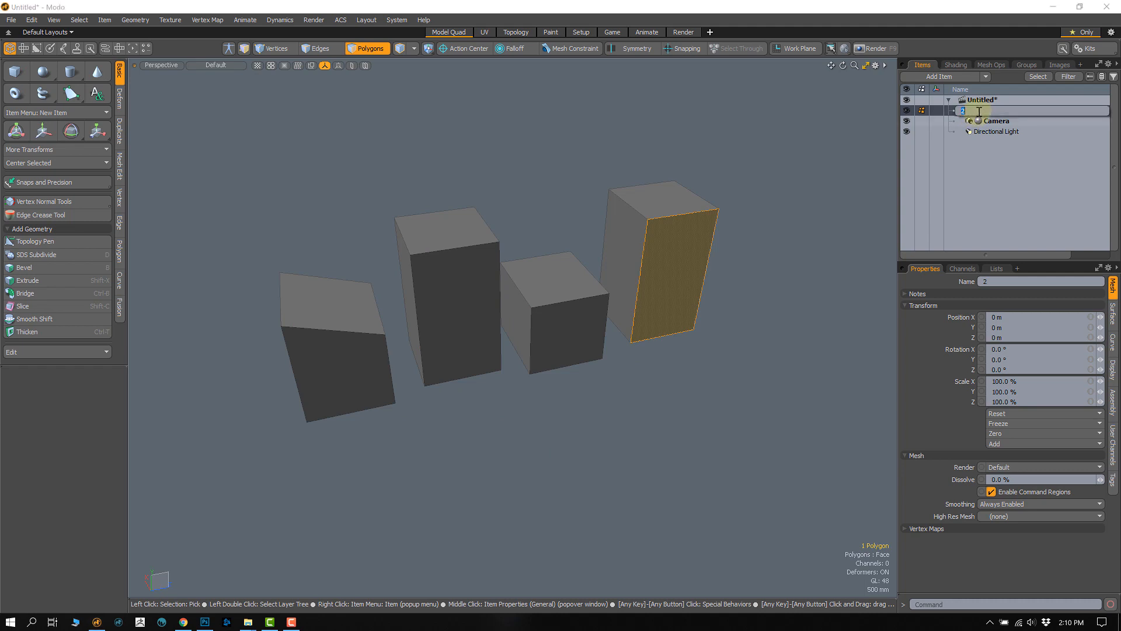
type("Buildings")
key("Return")
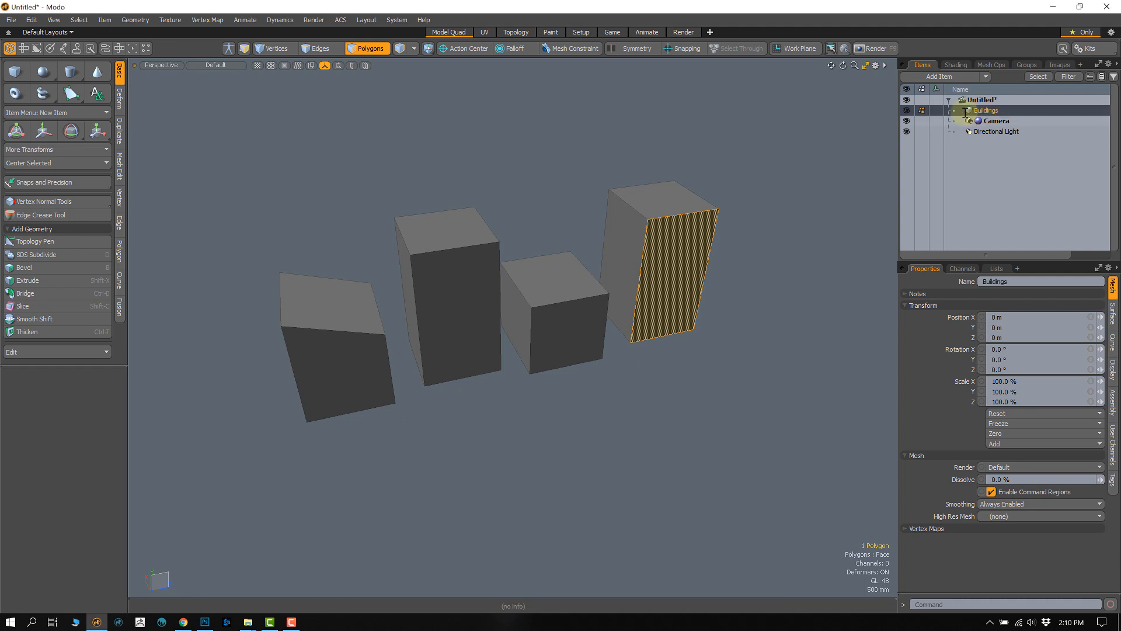
Clear the face selection, try selecting polygons across the blocks of the Buildings mesh and clear the selection again.
left_click(589, 418)
mouse_move(468, 371)
left_mouse_down("alt")
mouse_move(464, 437)
mouse_move(481, 408)
left_mouse_up("alt")
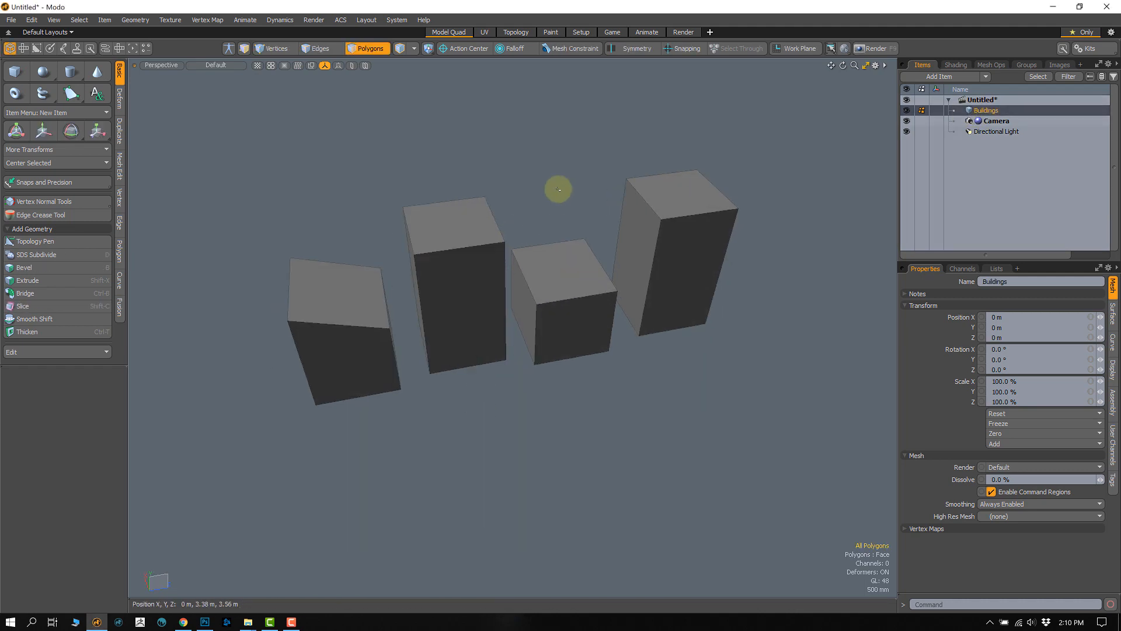
mouse_move(559, 189)
middle_mouse_down()
mouse_move(783, 224)
mouse_move(689, 178)
middle_mouse_up()
left_click_drag(557, 409, 539, 421, "alt")
left_click(538, 408)
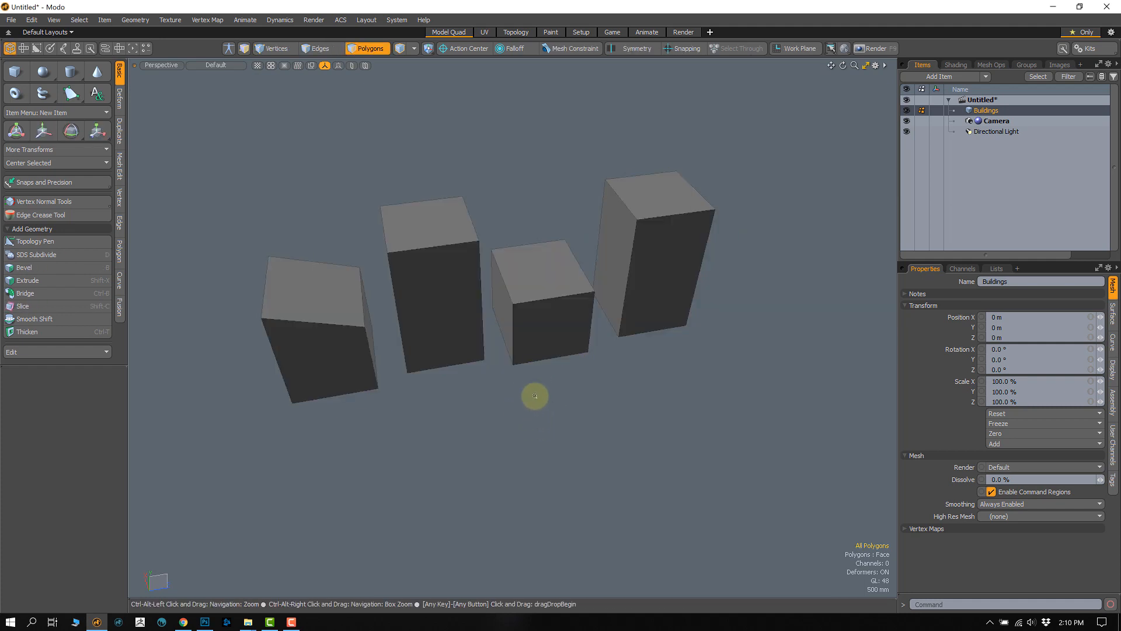
Select the front faces of the second, third and fourth blocks in the Buildings mesh, one at a time.
scroll(543, 396, "up", 2)
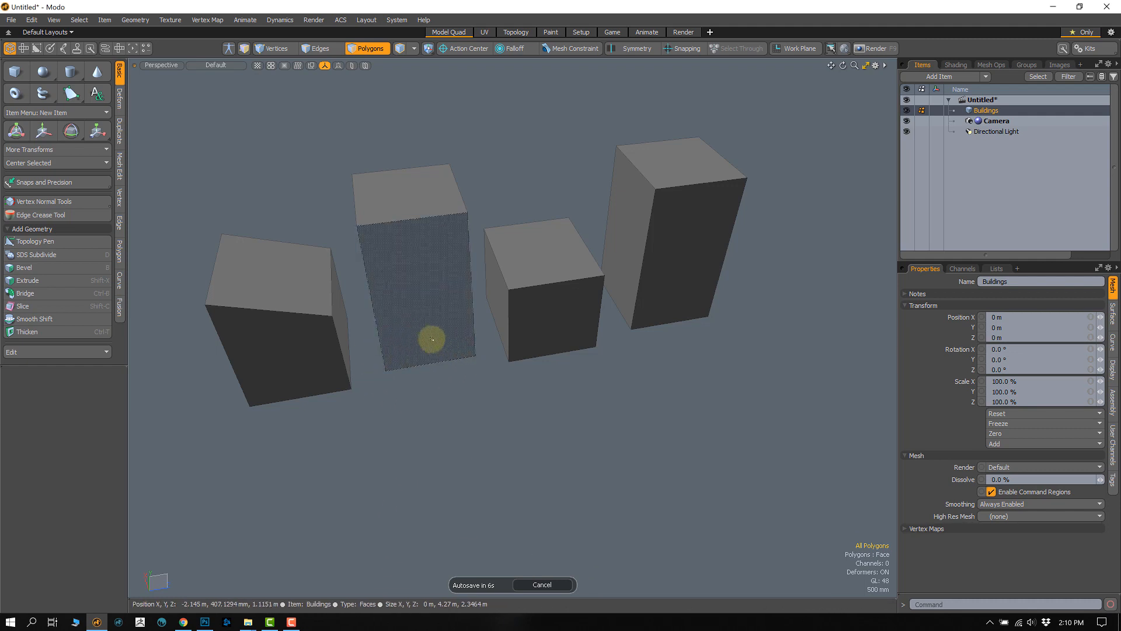
left_click(440, 328)
left_click(555, 319)
left_click(653, 270)
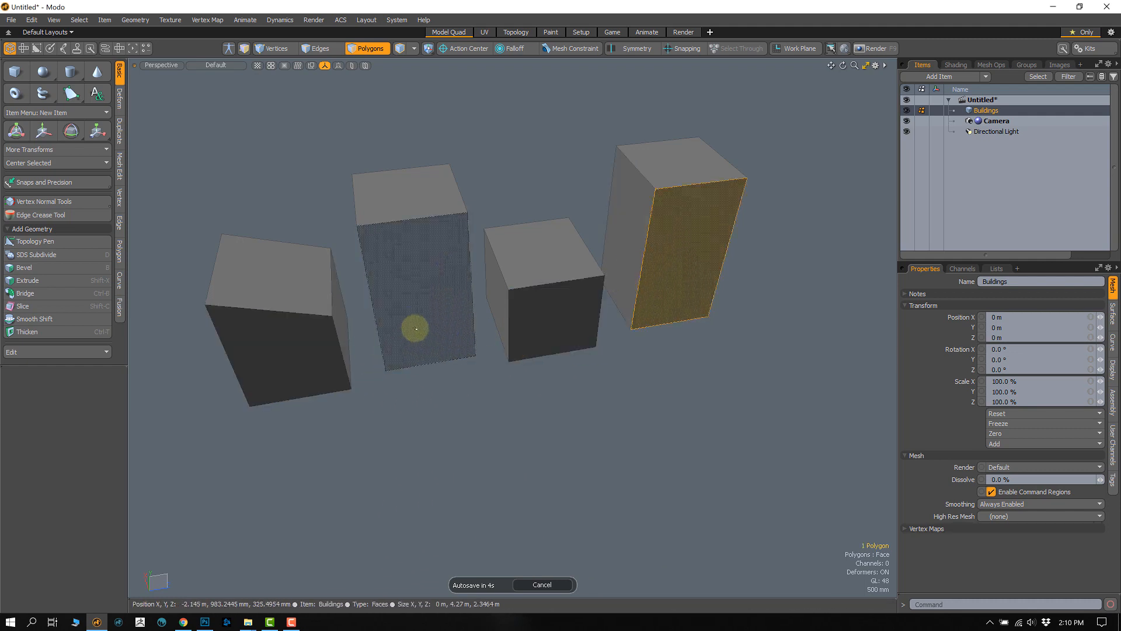
Select all polygons of the second block, cut them from Buildings and paste them into a new mesh item.
double_click(417, 327)
key("ctrl+x")
key("n")
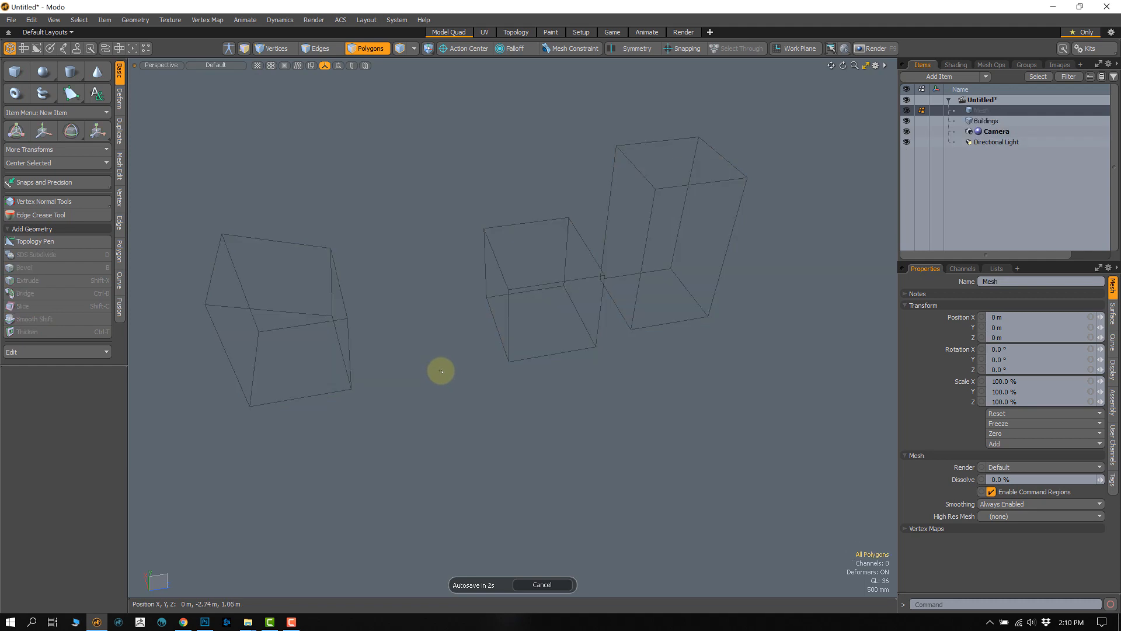
key("ctrl+v")
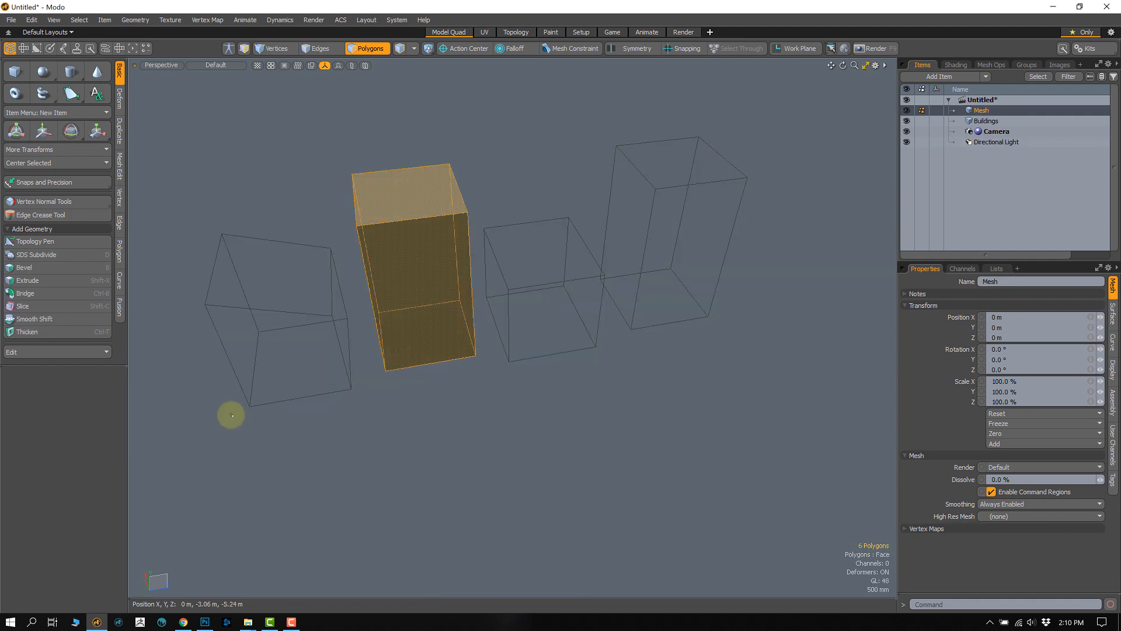
Cut the short third block's polygons out of Buildings and paste them into another new mesh item.
left_click(986, 120)
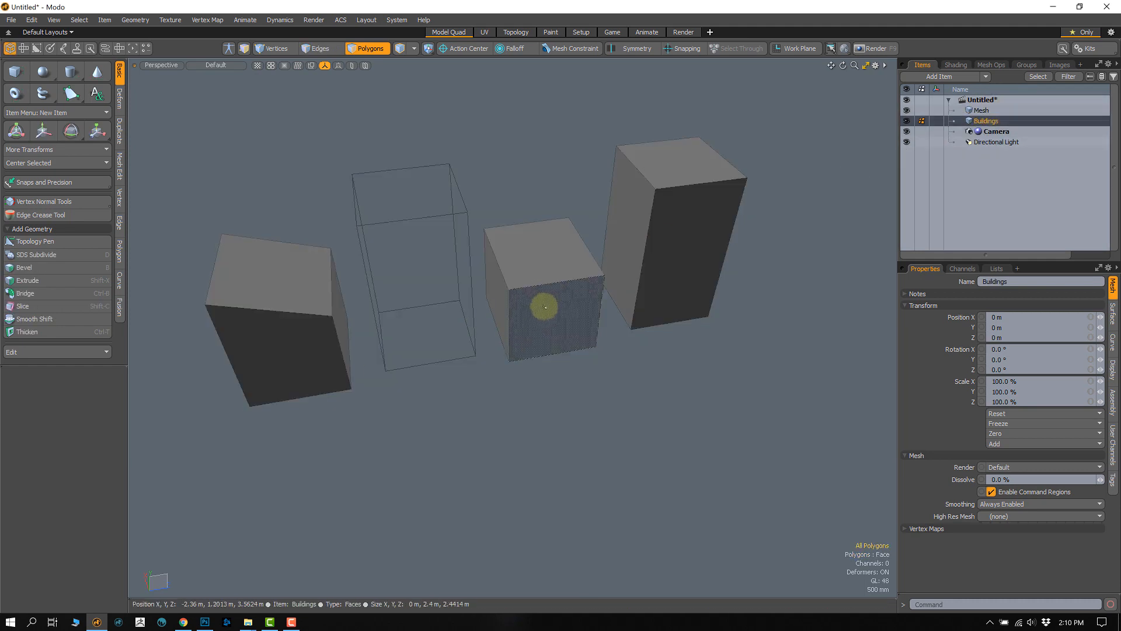
double_click(545, 307)
left_click(31, 19)
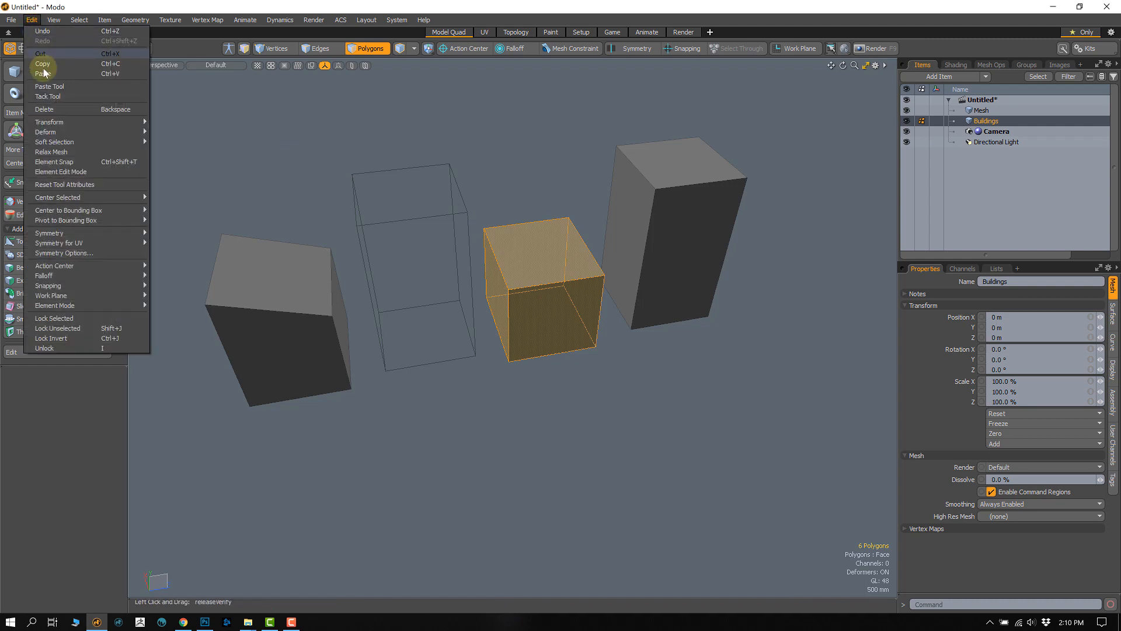
left_click(40, 53)
left_click(976, 76)
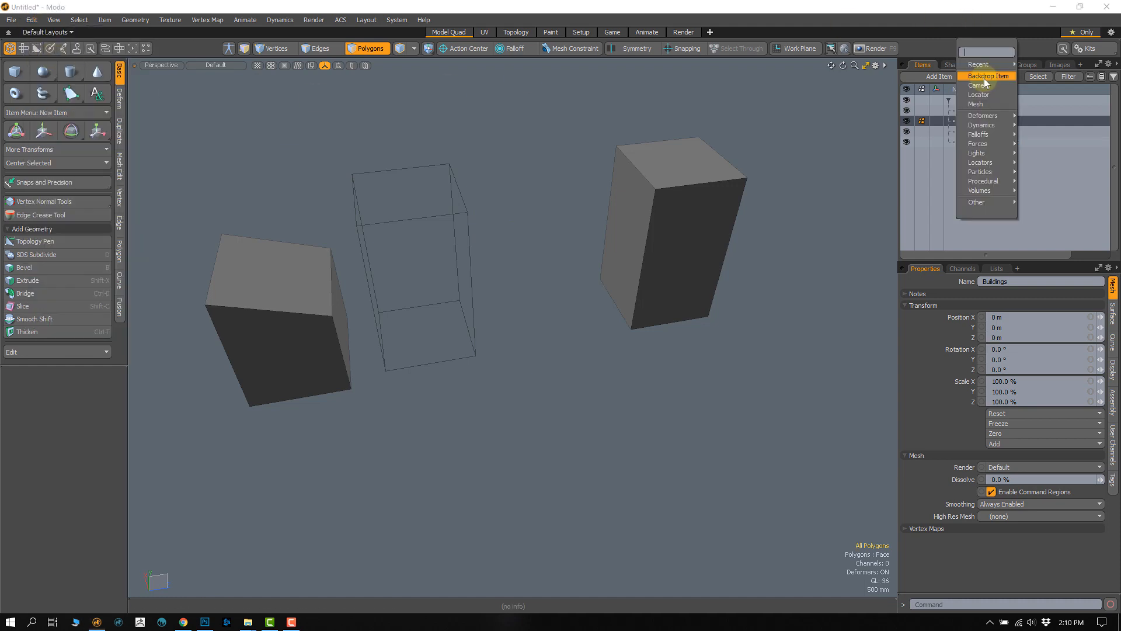
left_click(976, 104)
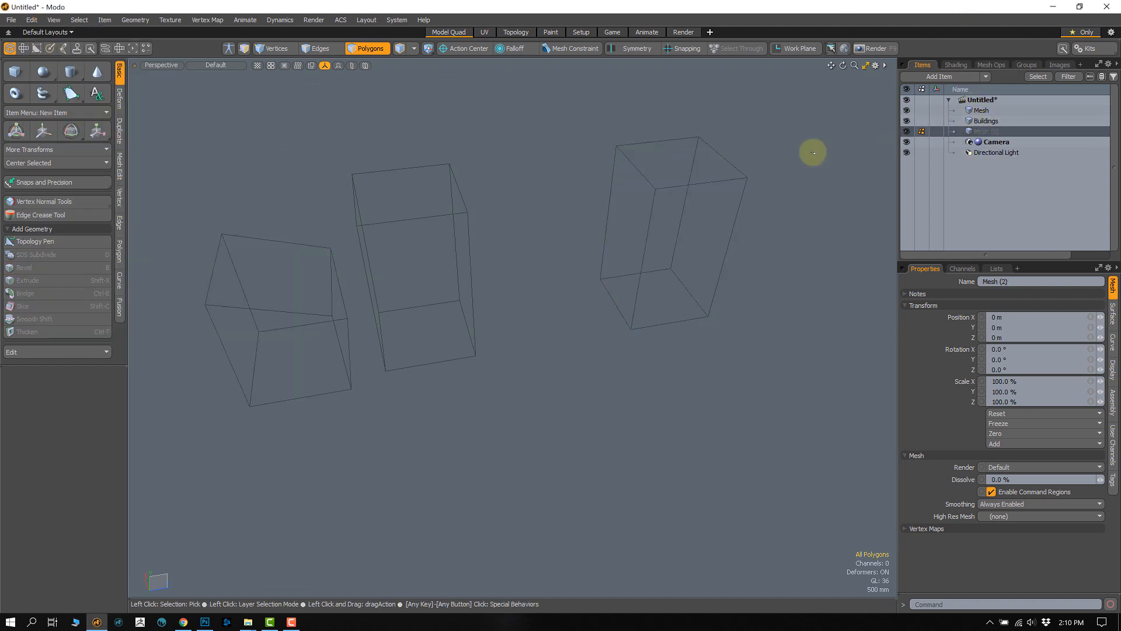
left_click(31, 19)
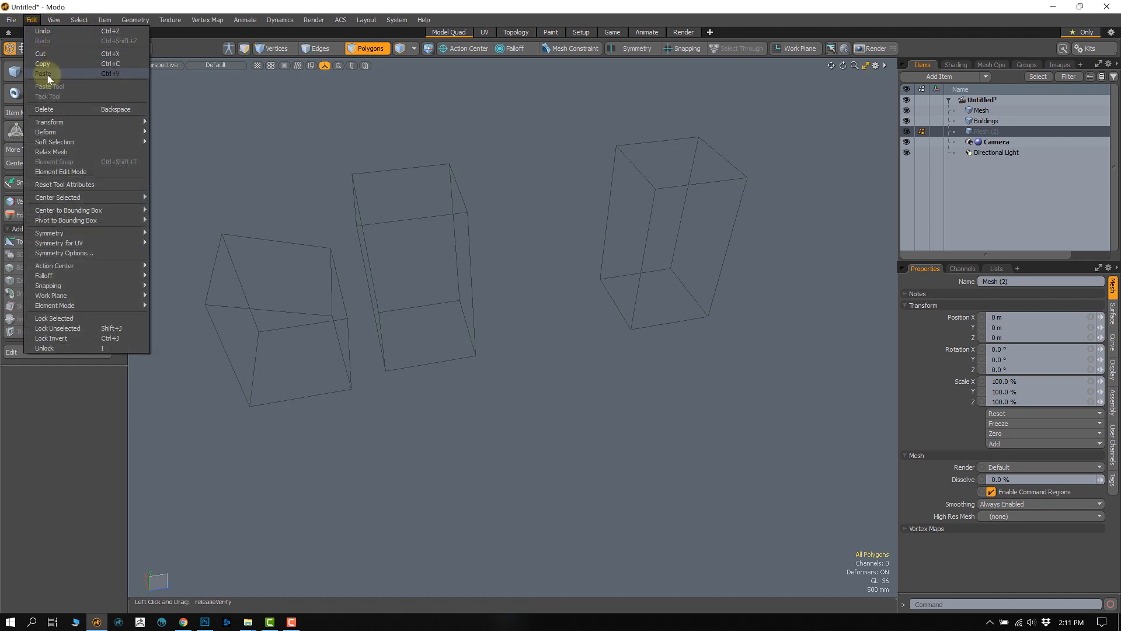
left_click(47, 75)
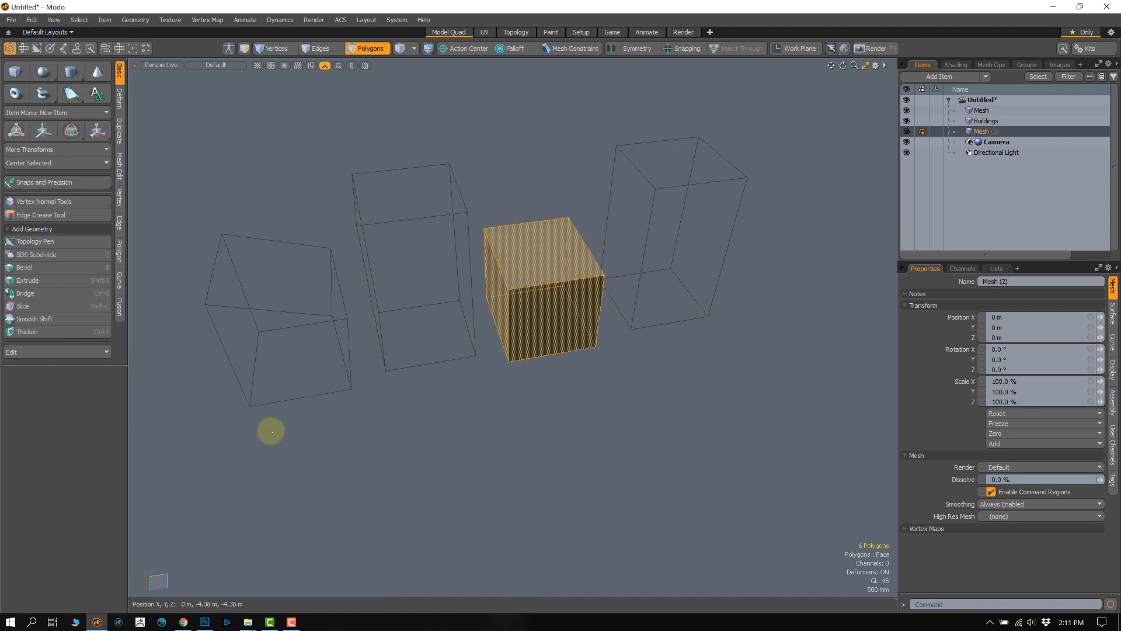
Select the three mesh items in turn to see which blocks each one contains.
left_click(981, 110)
left_click(981, 122)
left_click(980, 132)
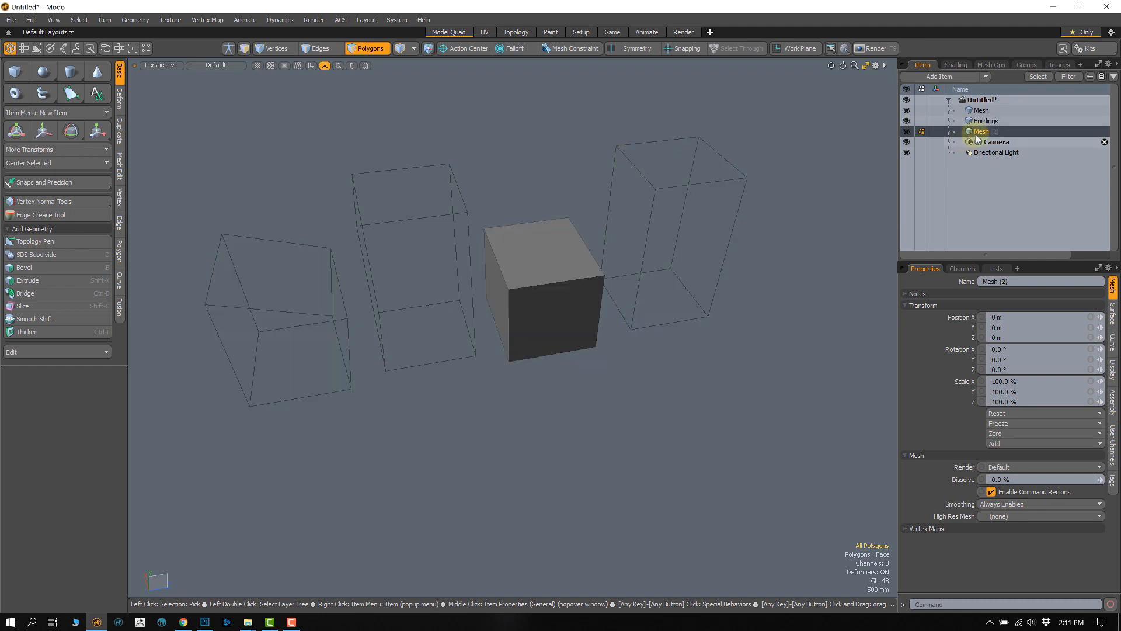
Cut the tall fourth block's polygons out of Buildings and paste them into a further new mesh item.
left_click(981, 121)
double_click(680, 254)
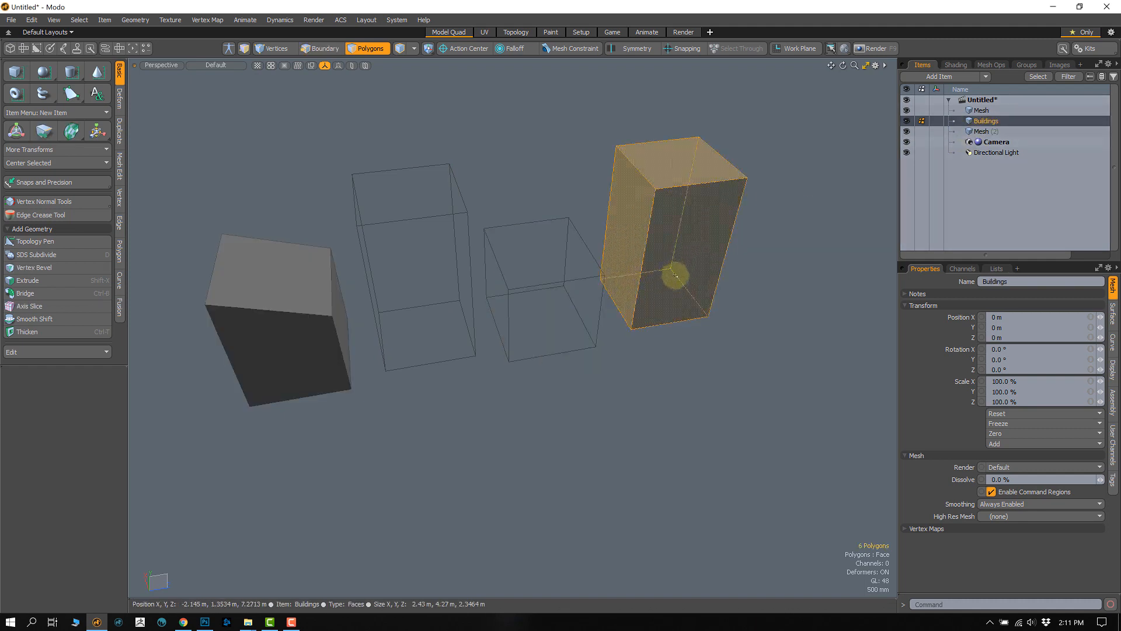
key("Delete")
left_click(998, 154)
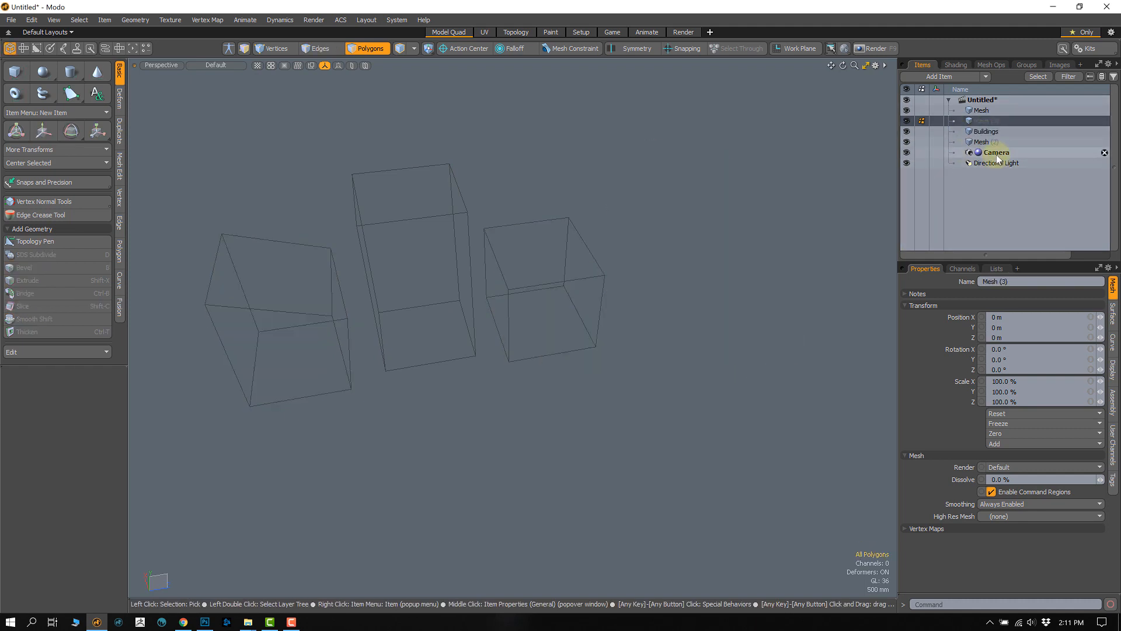
key("ctrl+v")
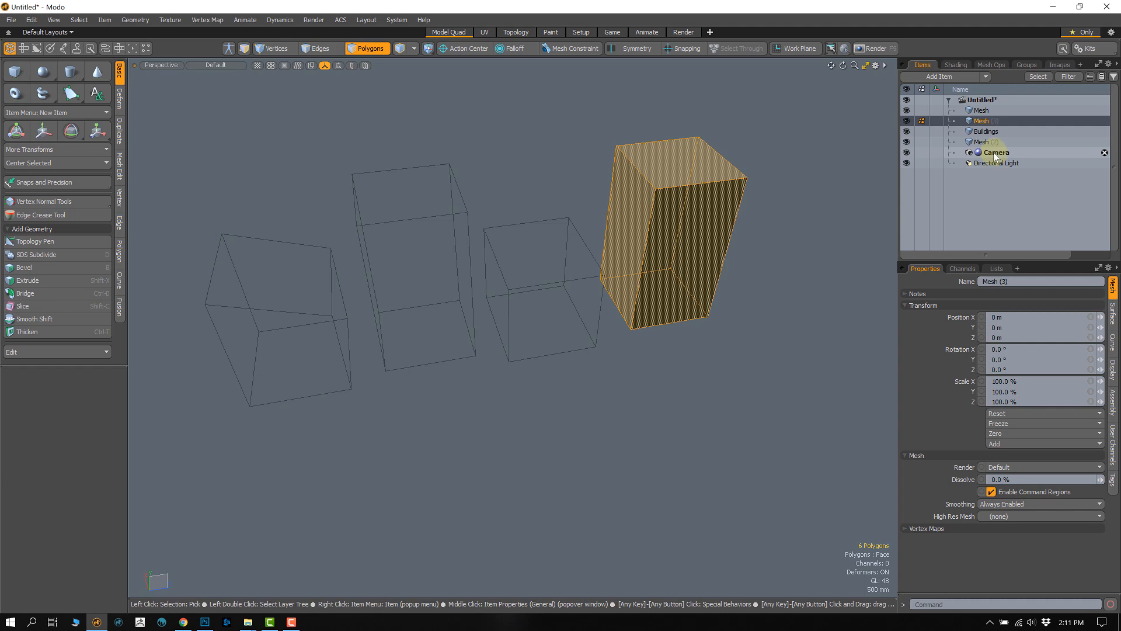
Go through the four mesh items one by one to check which block belongs to each, ending on Buildings.
left_click(985, 112)
left_click(984, 121)
left_click(986, 131)
left_click(982, 142)
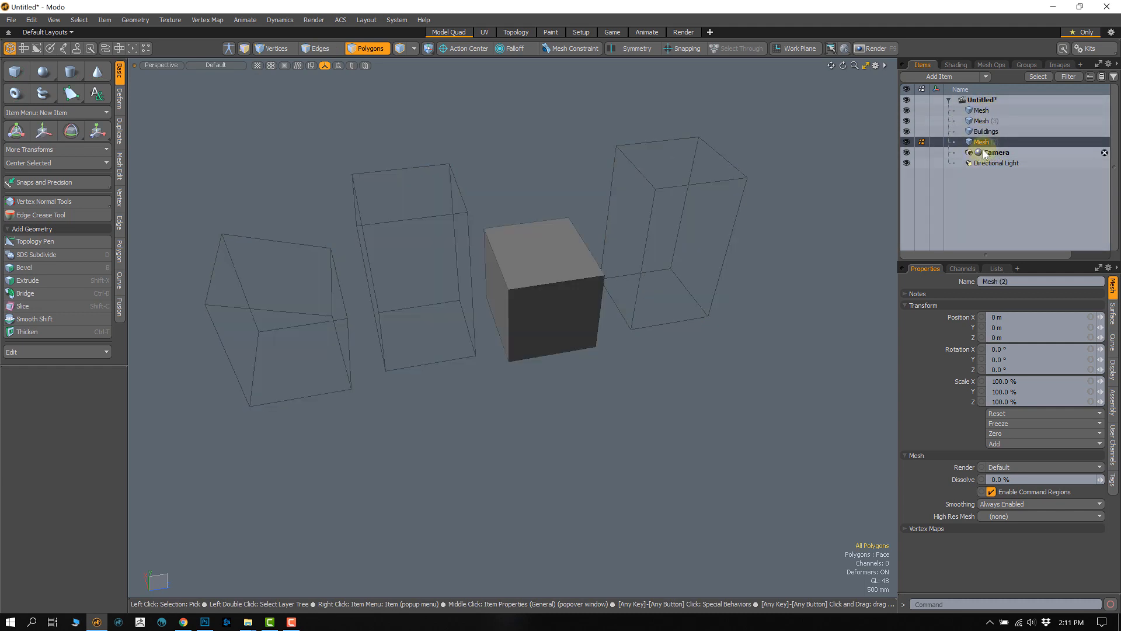
left_click(997, 120)
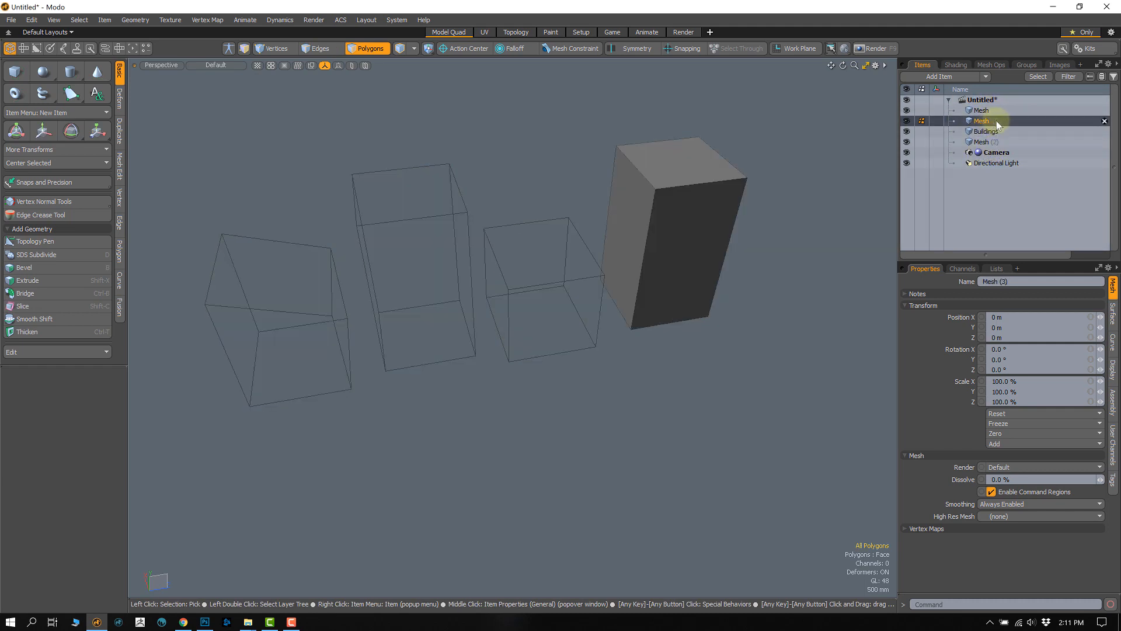
left_click(1000, 143)
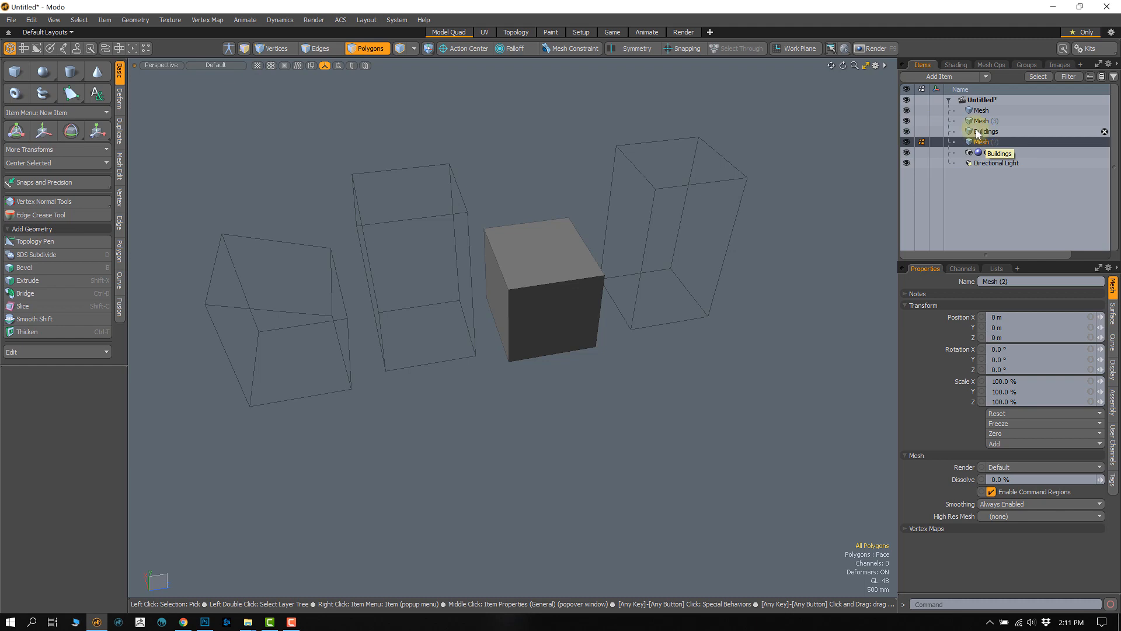
left_click(982, 122)
left_click(985, 132)
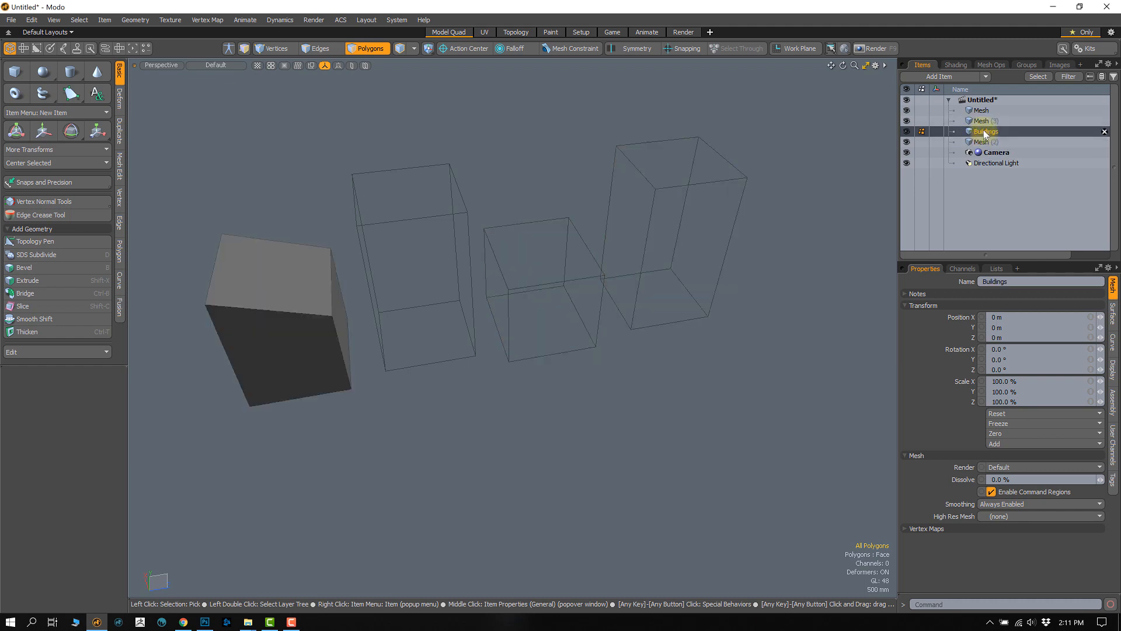